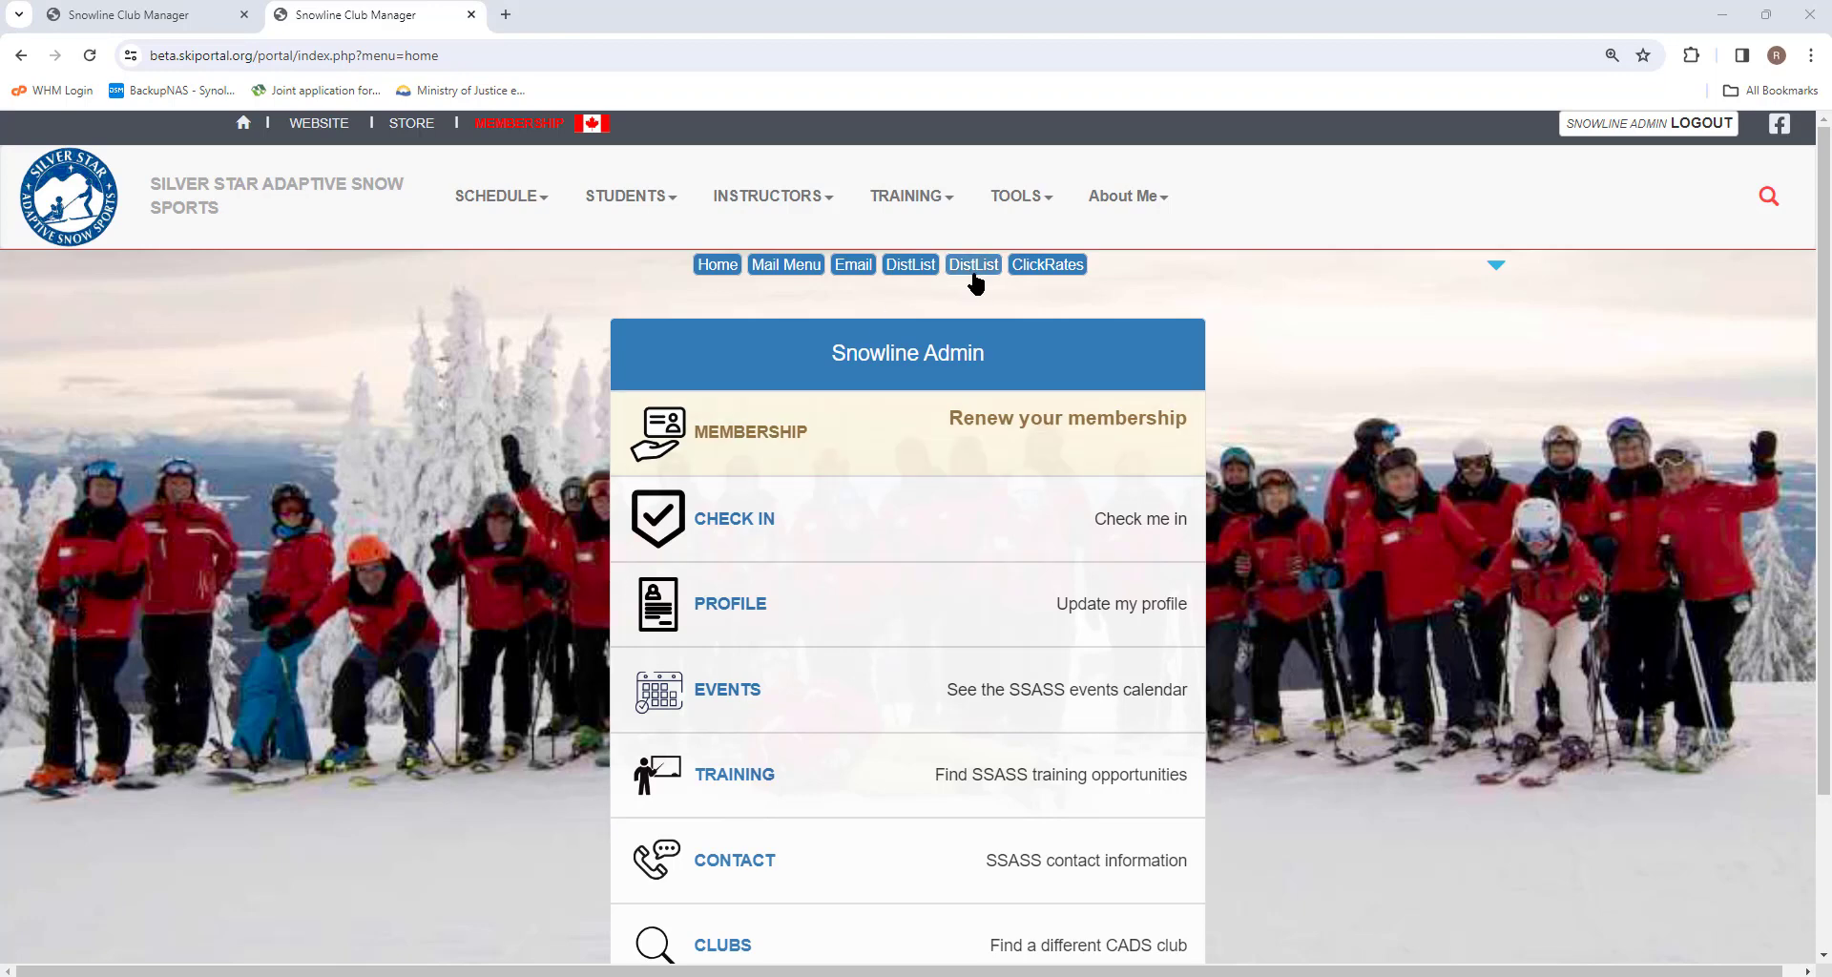
Open the Email 2.0 tools and preview the legacy email tool before returning.
{"action": "left_click", "coordinate": [1024, 201]}
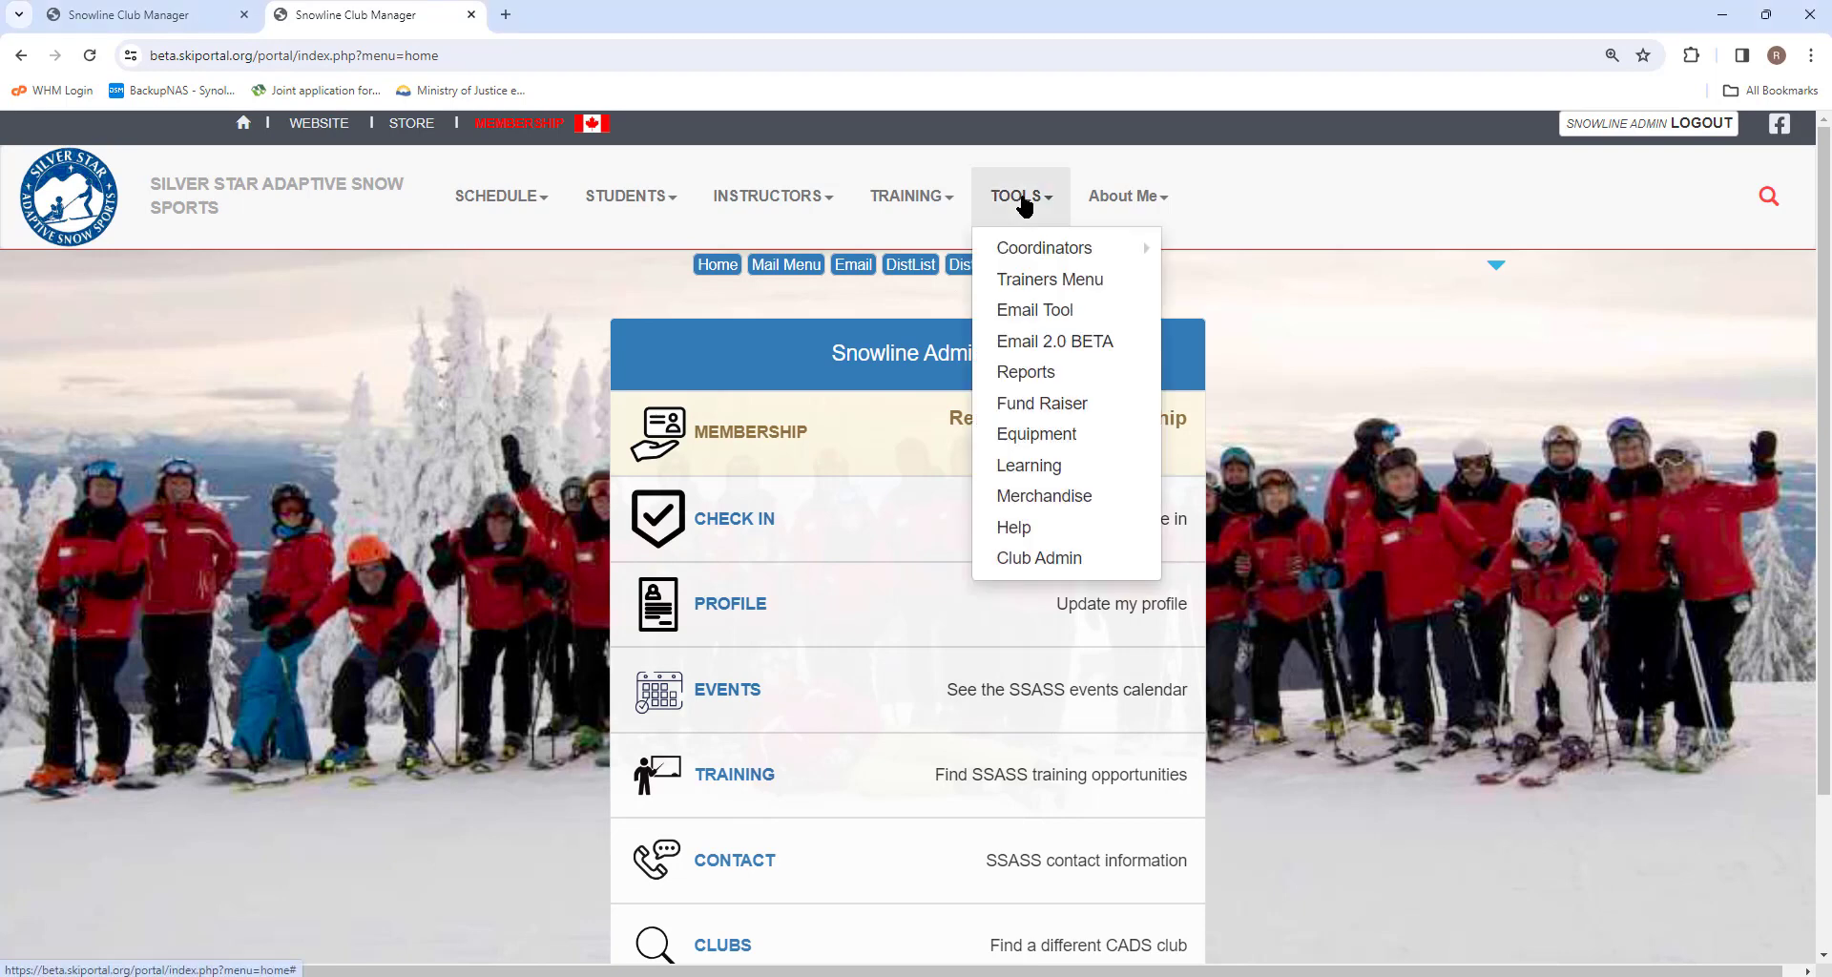
{"action": "left_click", "coordinate": [1015, 344]}
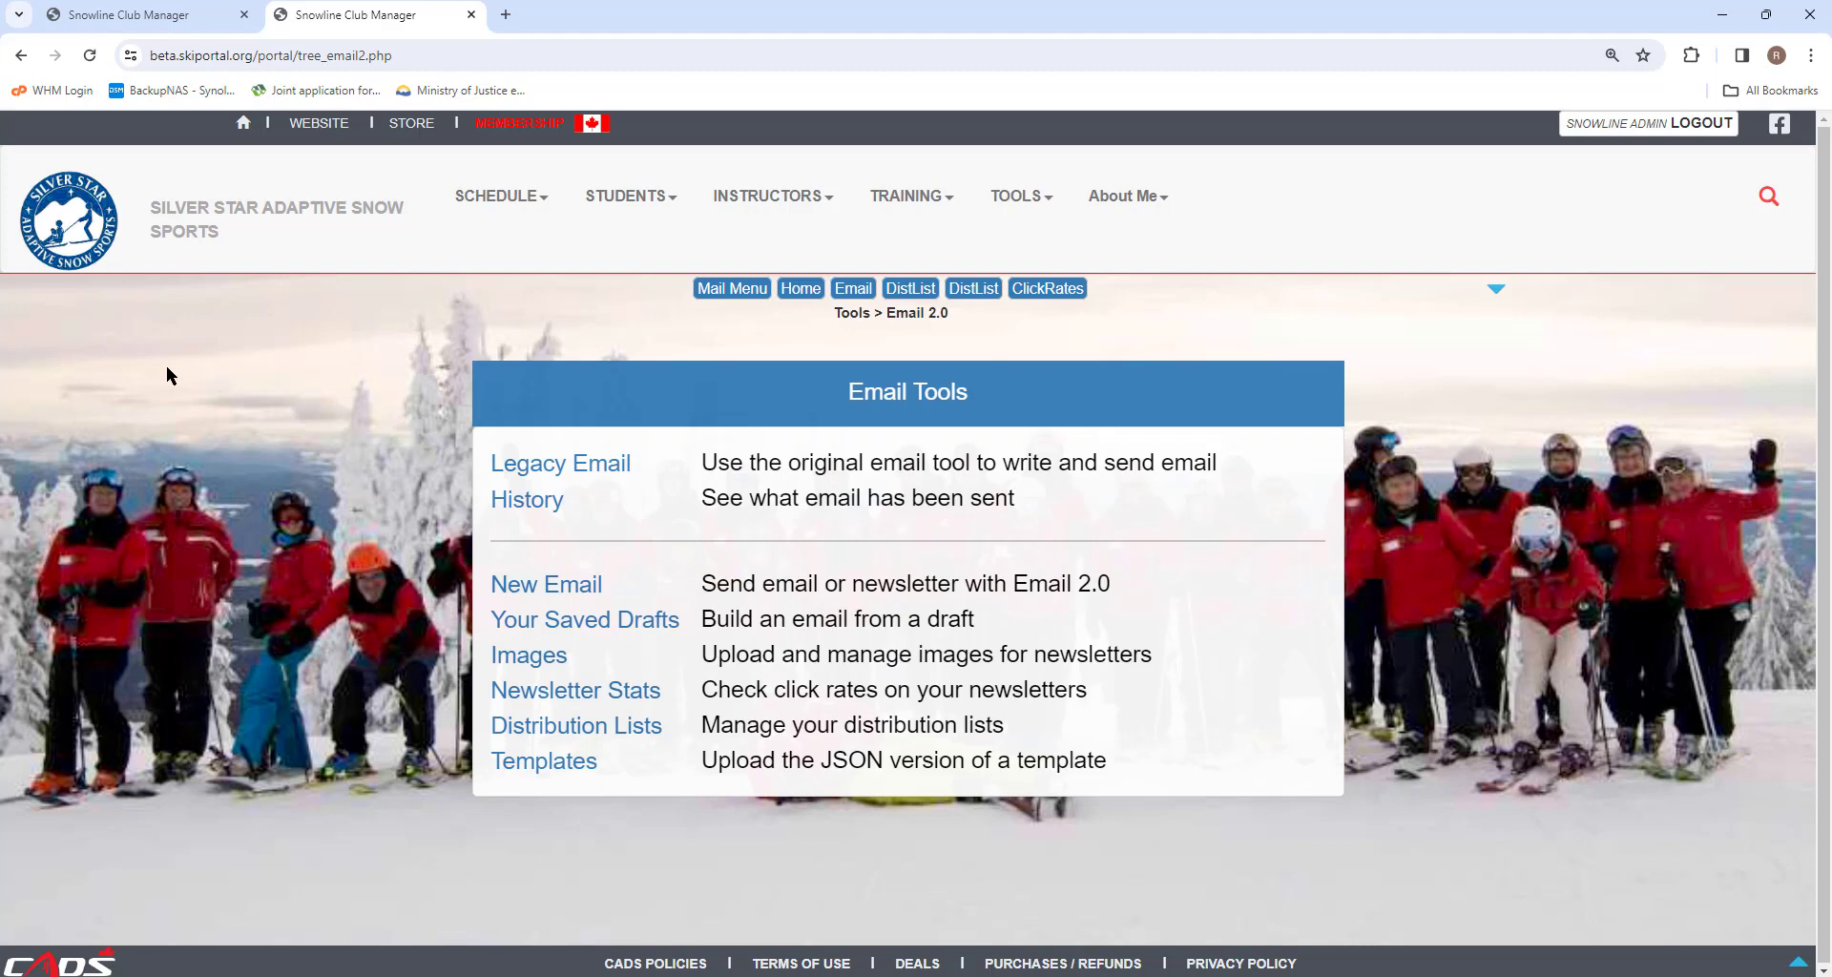
{"action": "left_click", "coordinate": [540, 466]}
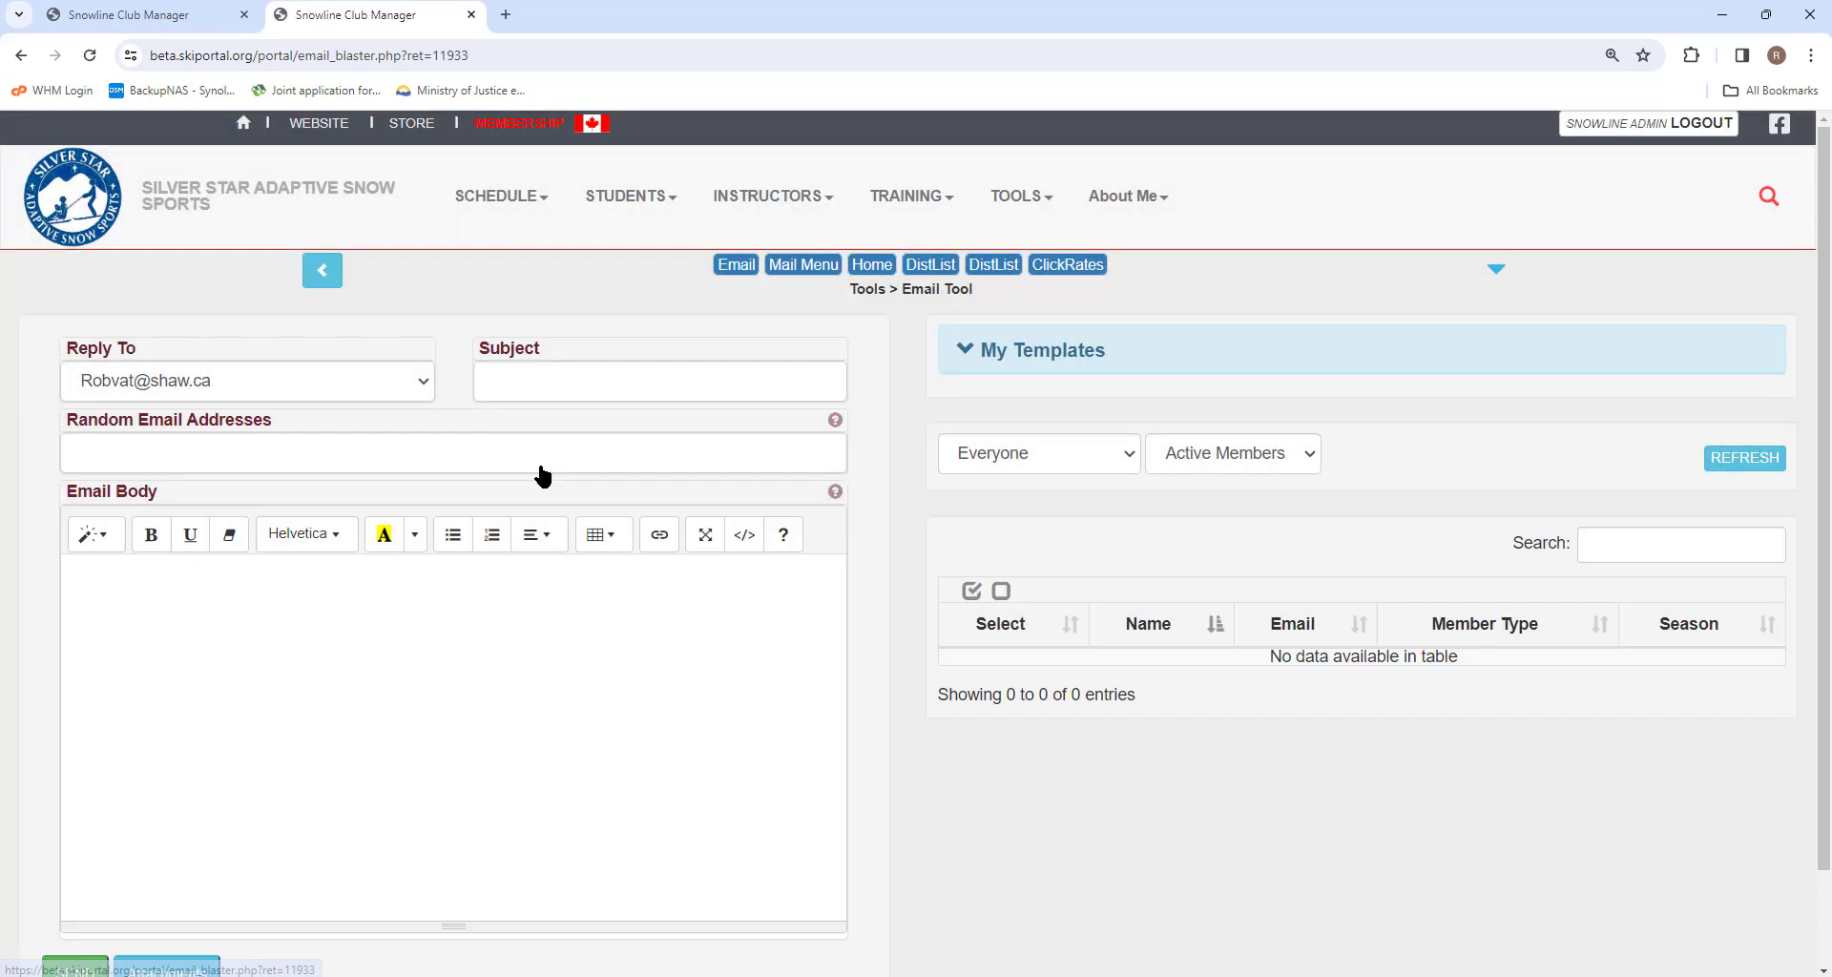
{"action": "left_click", "coordinate": [322, 279]}
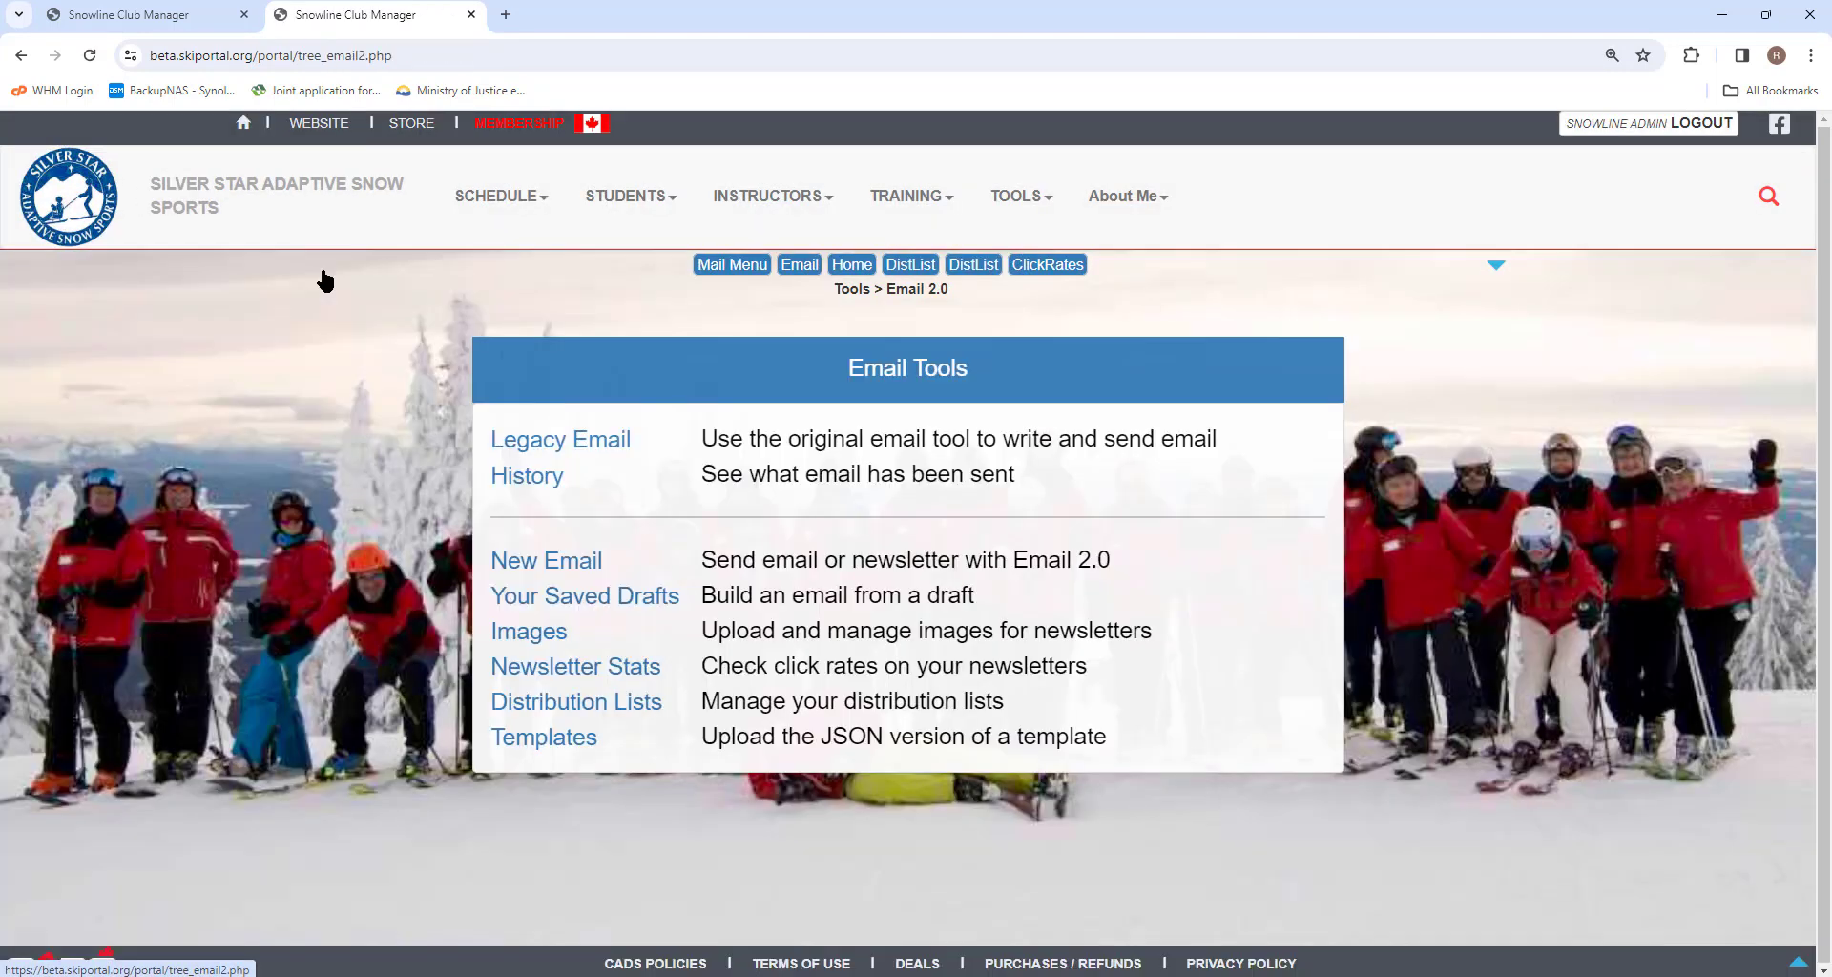
Review the history of recently sent emails.
{"action": "left_click", "coordinate": [532, 478]}
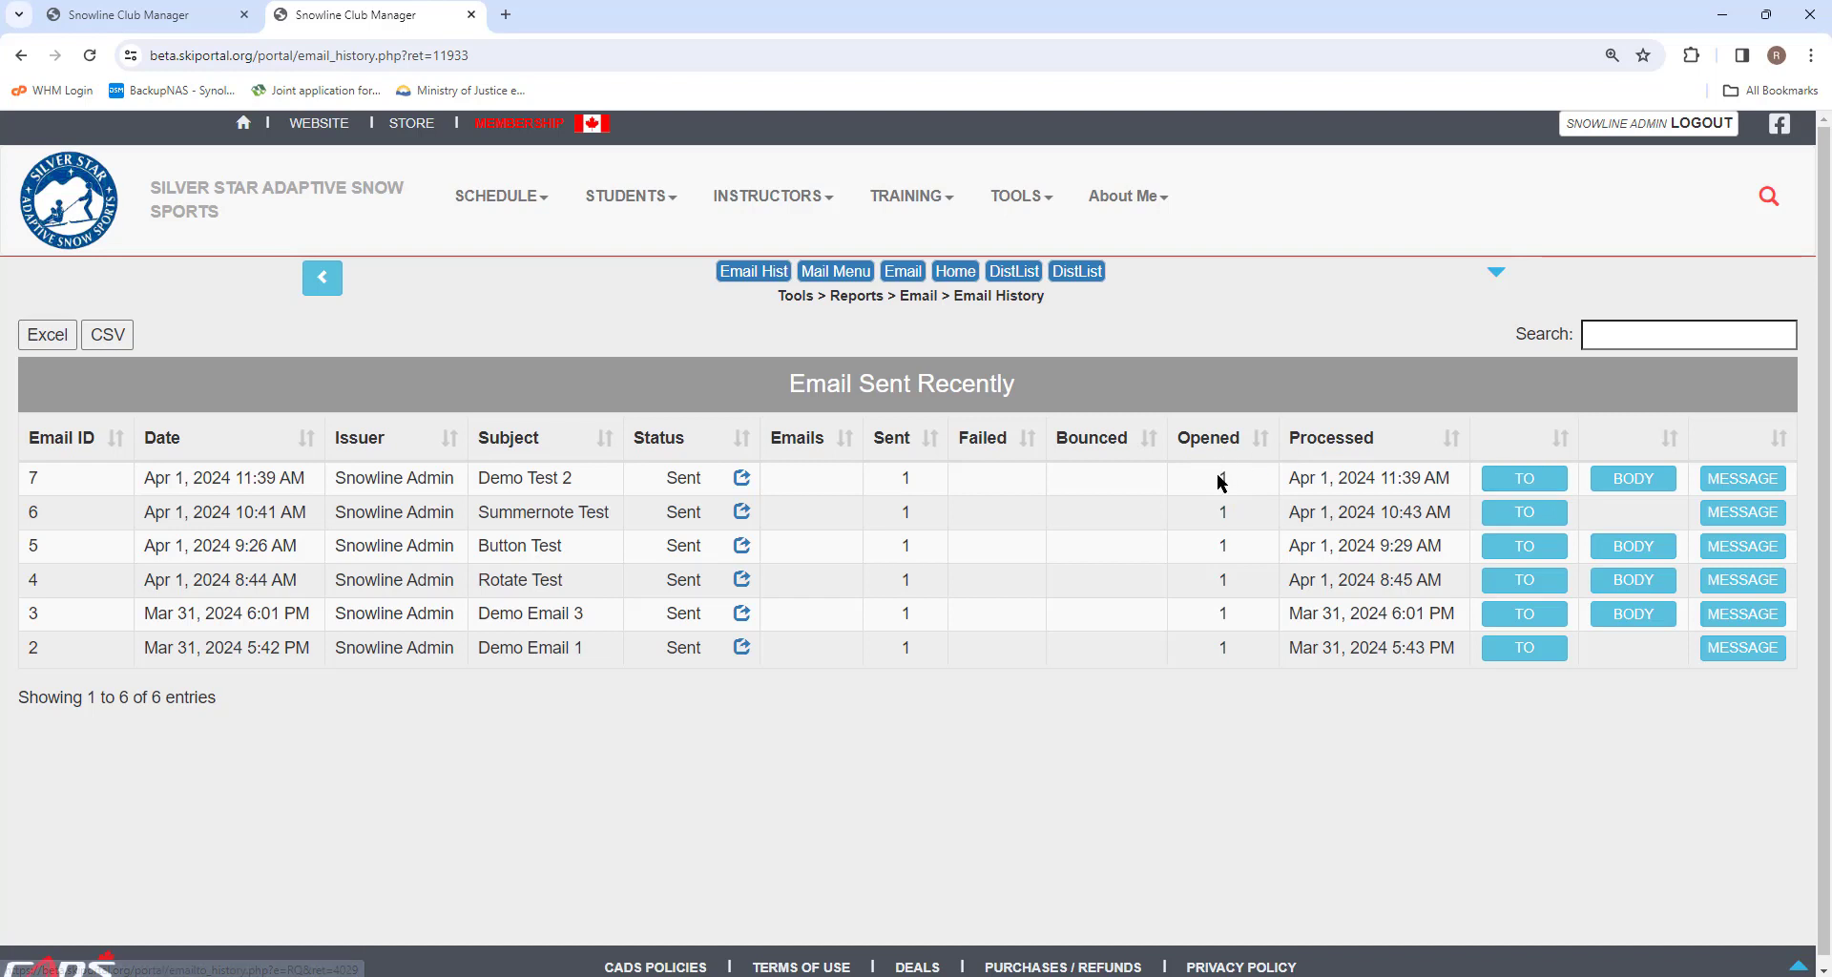
{"action": "left_click", "coordinate": [323, 281]}
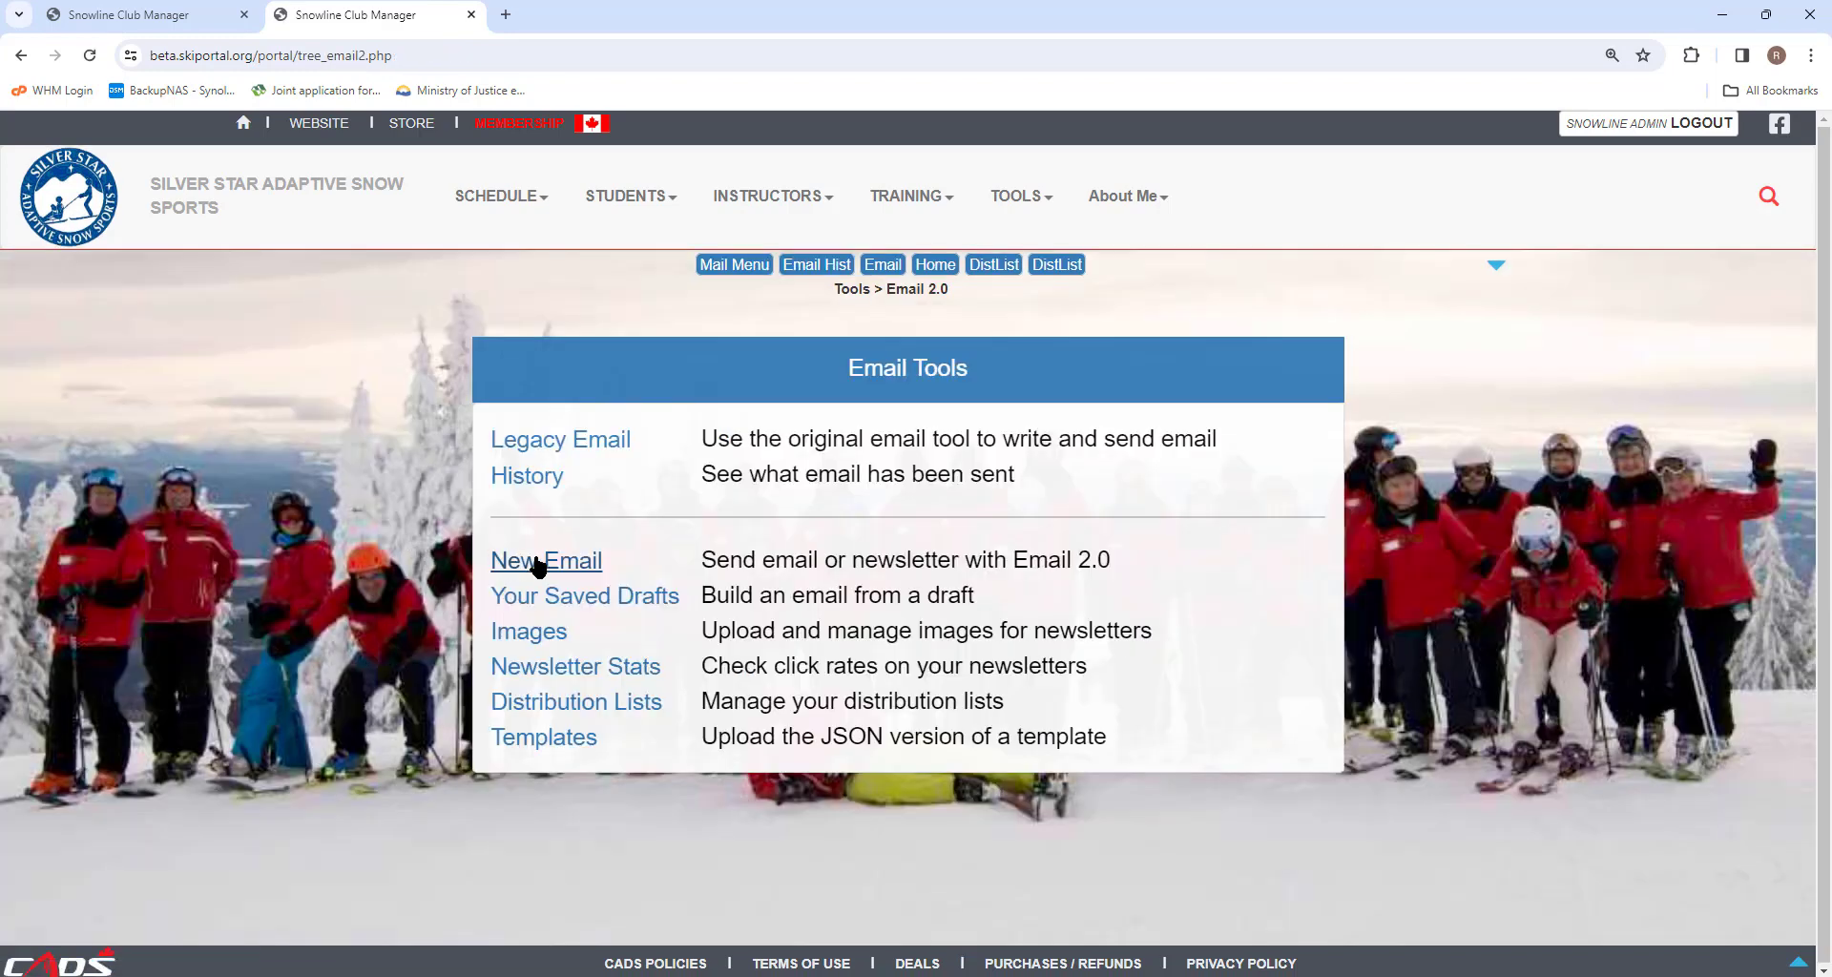
Open distribution list List 1 and expand its import spreadsheet and contacts sections.
{"action": "left_click", "coordinate": [556, 706]}
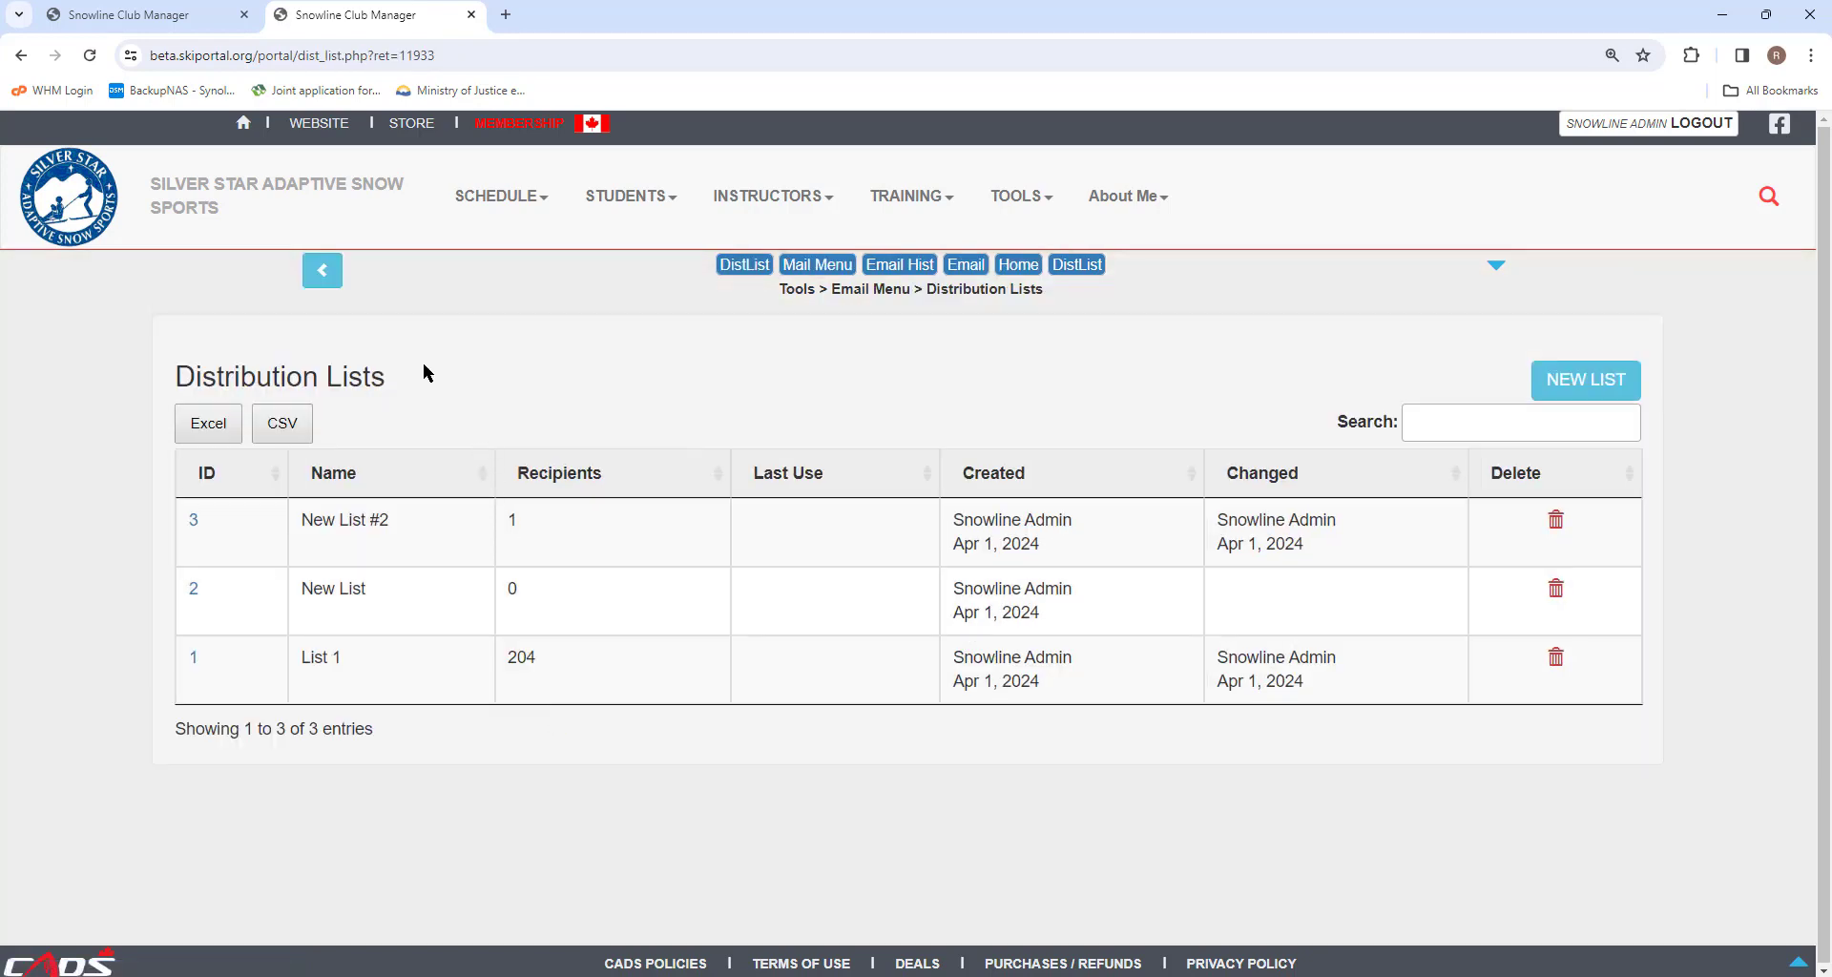
{"action": "left_click", "coordinate": [192, 663]}
{"action": "left_click", "coordinate": [296, 550]}
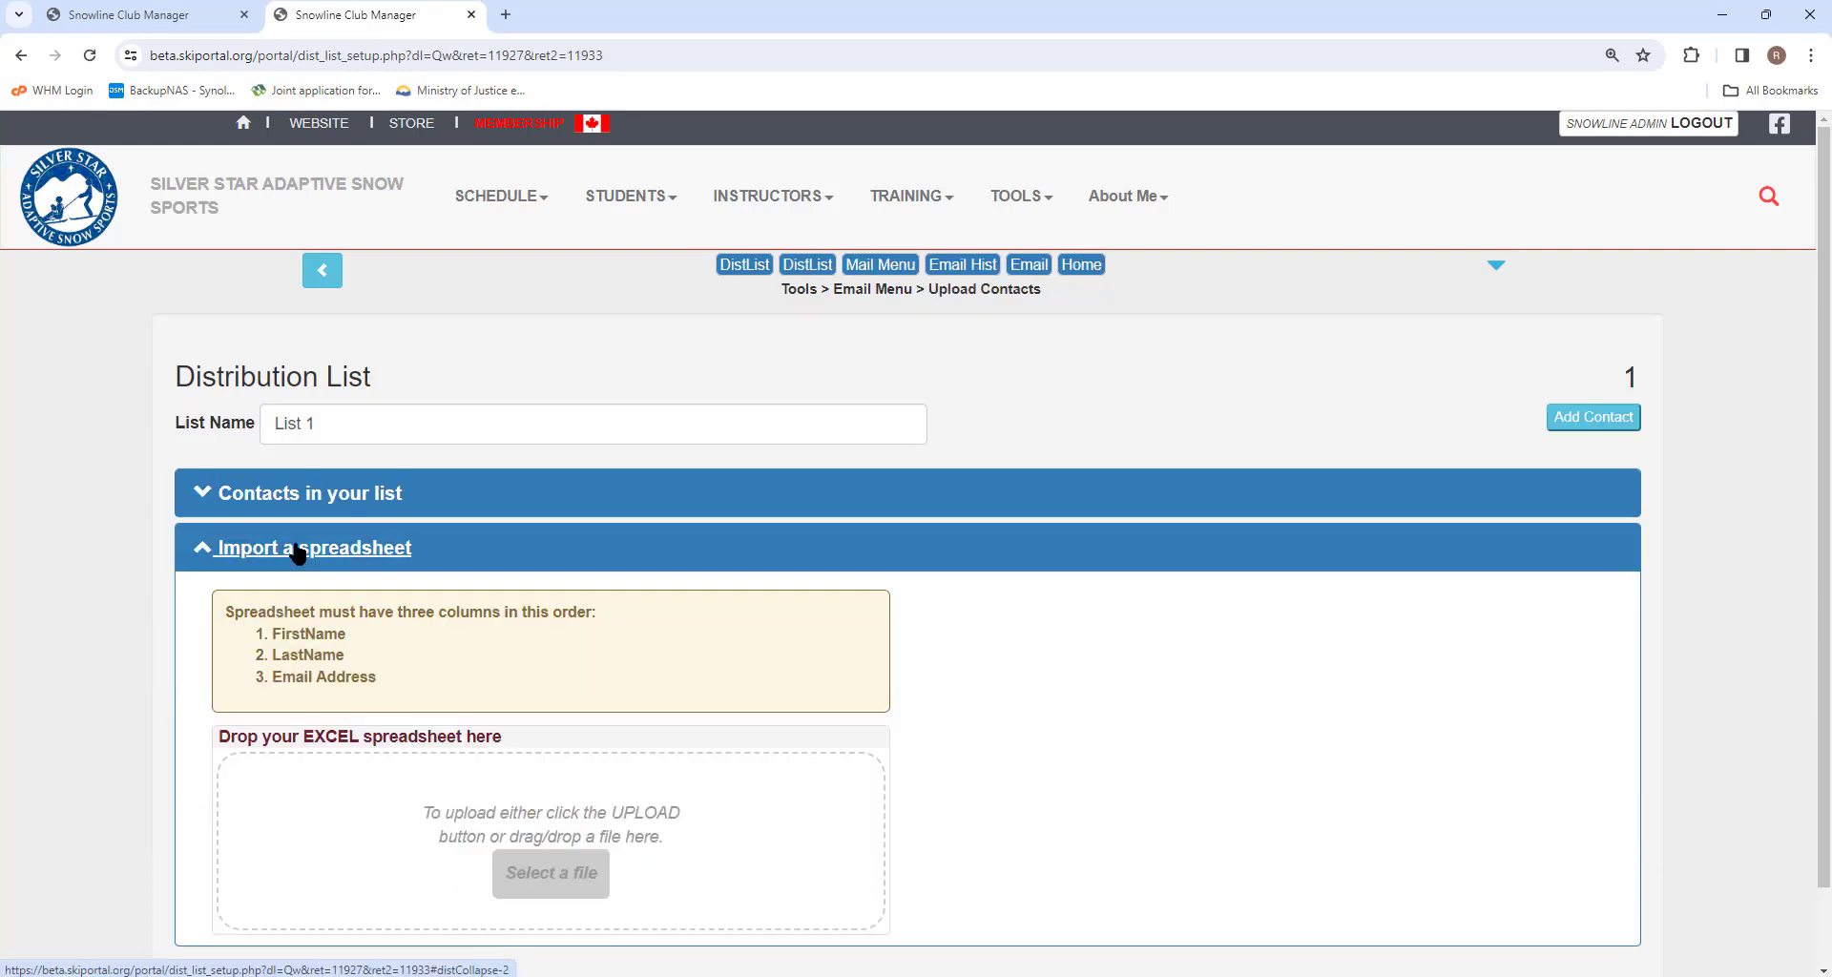
{"action": "left_click", "coordinate": [293, 496]}
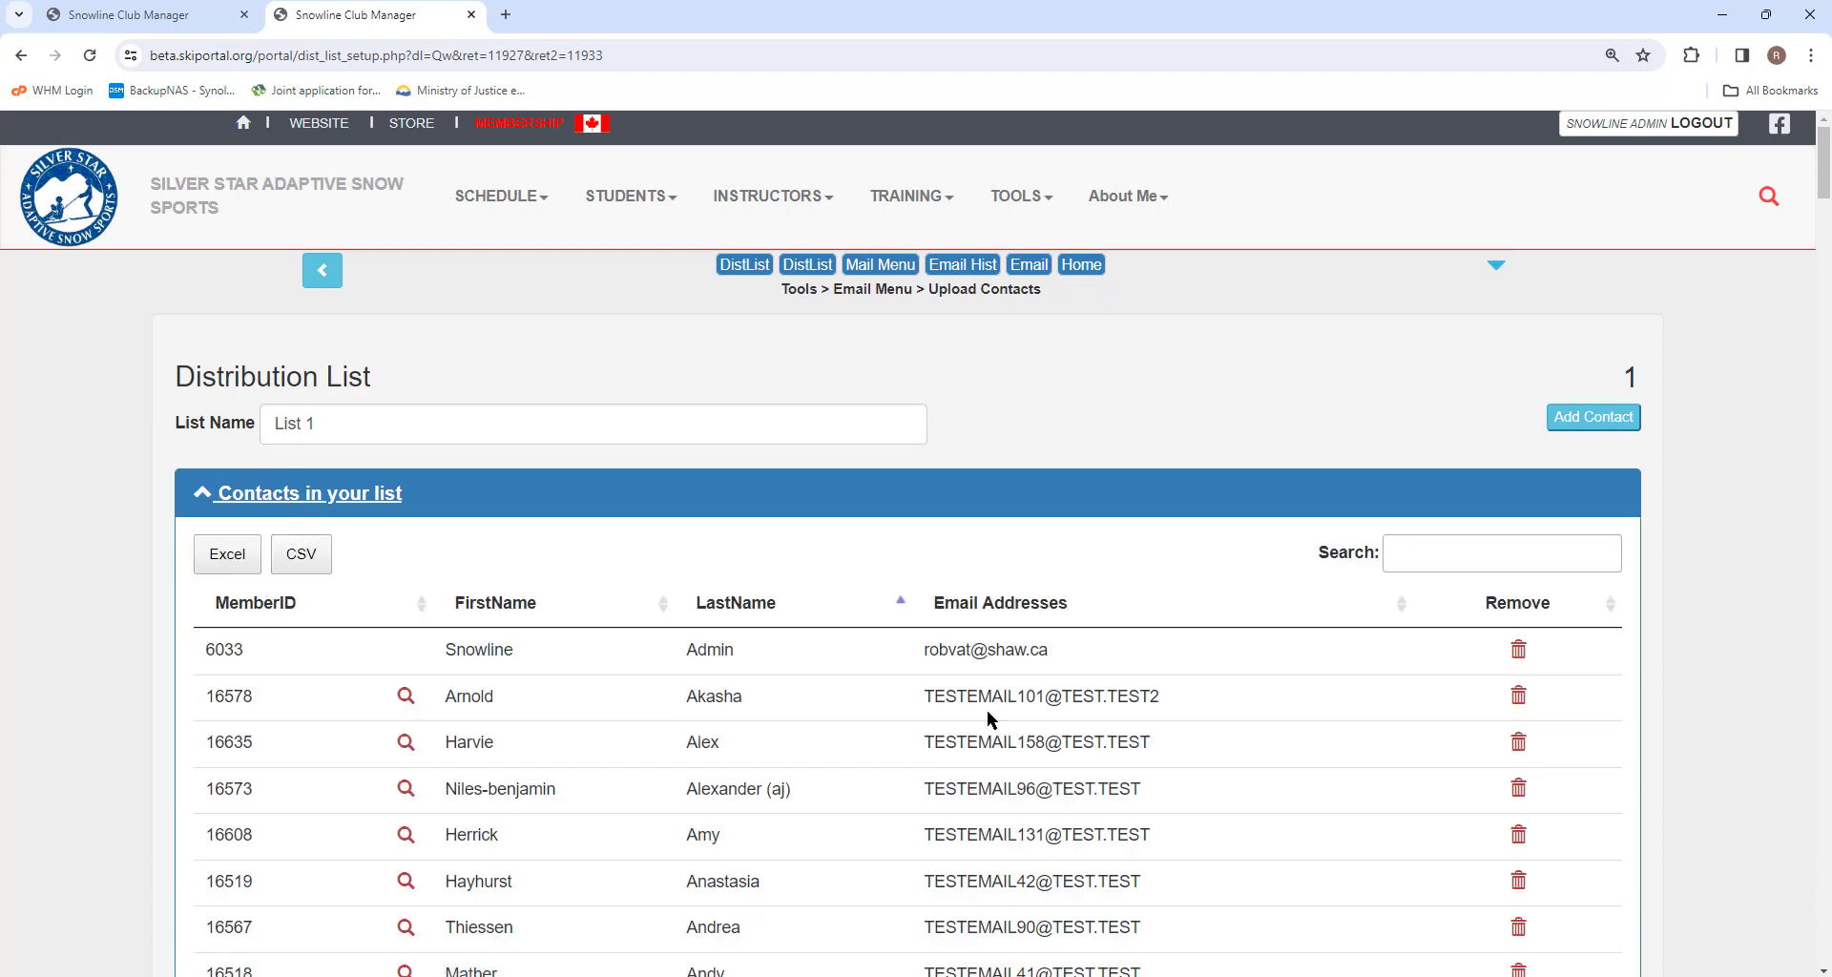
Preview the Add Contact dialog and remove the third contact from List 1.
{"action": "left_click", "coordinate": [1579, 420]}
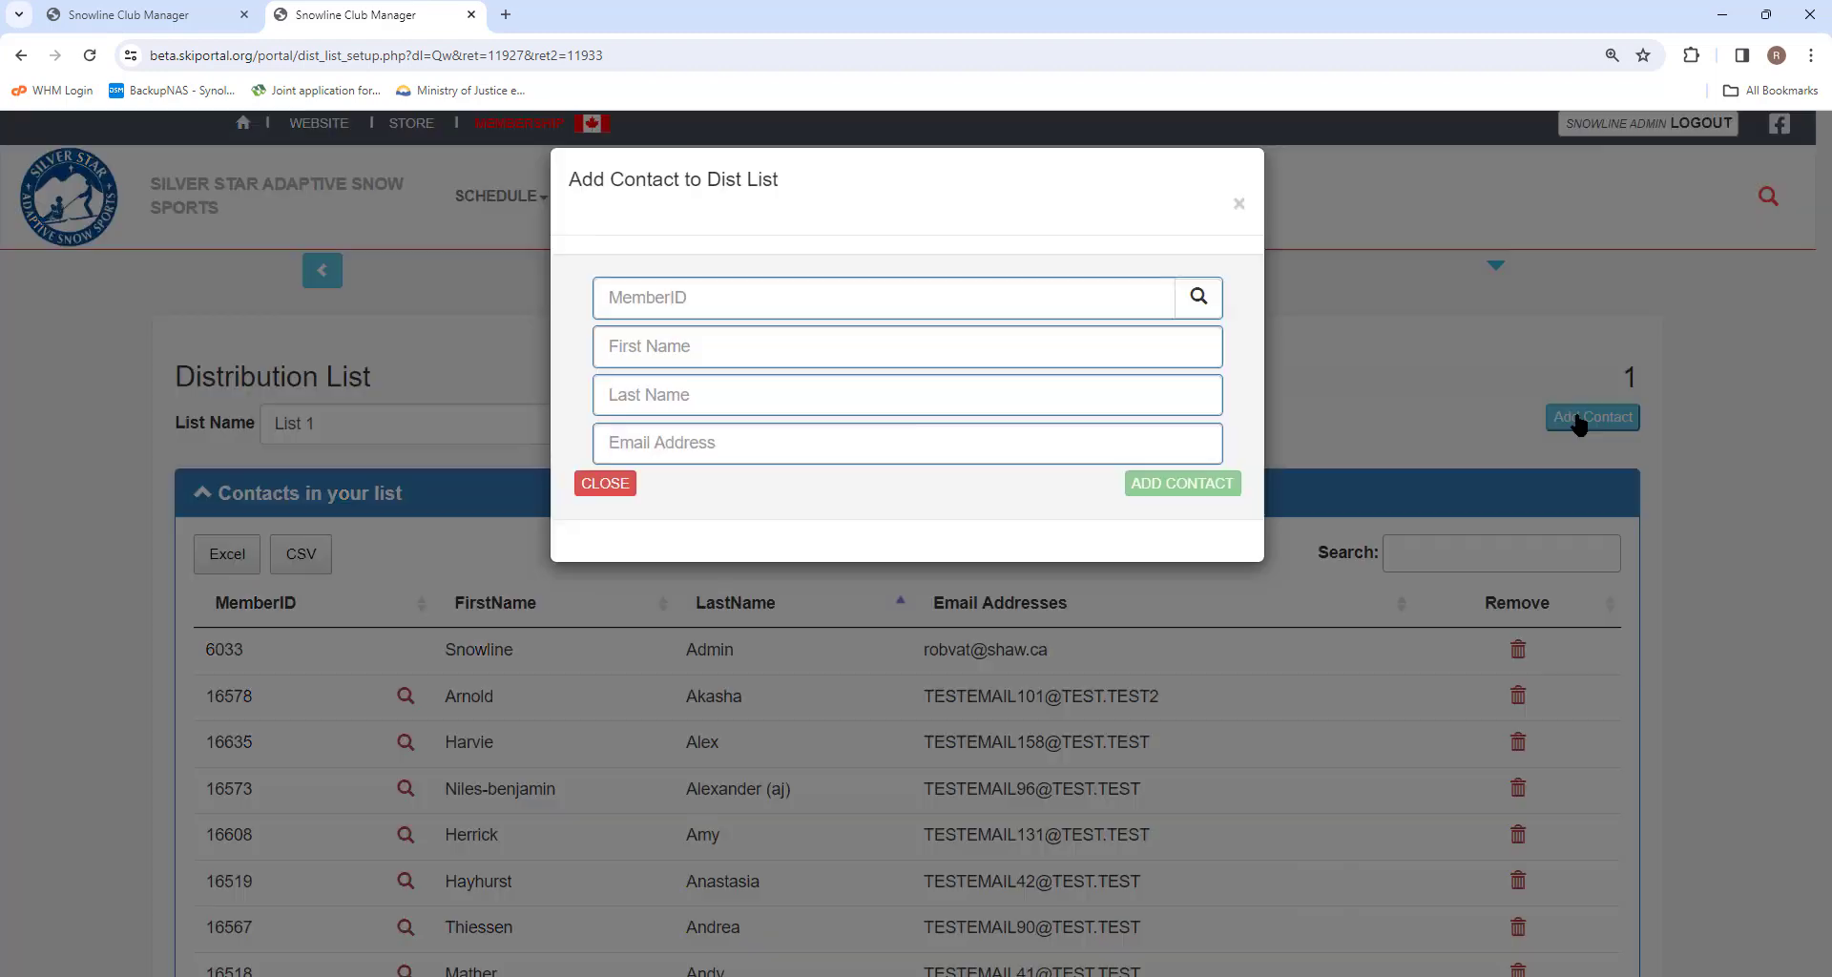
{"action": "left_click", "coordinate": [1238, 206]}
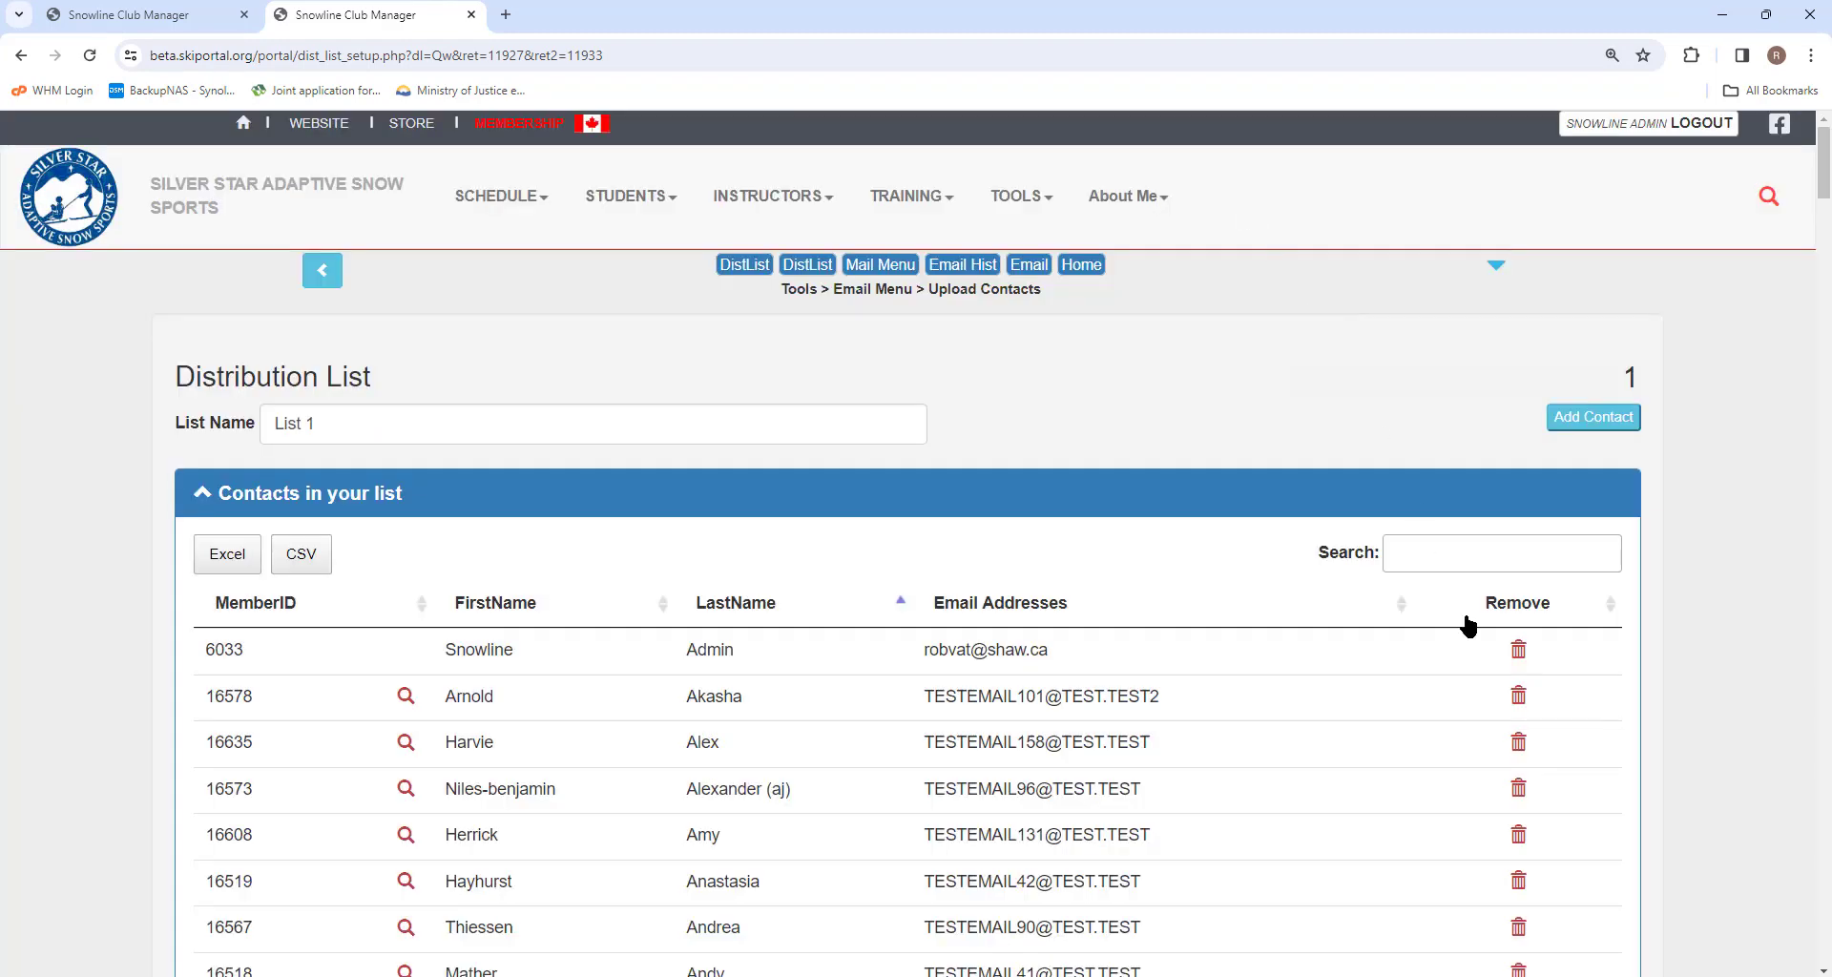
{"action": "left_click", "coordinate": [1519, 746]}
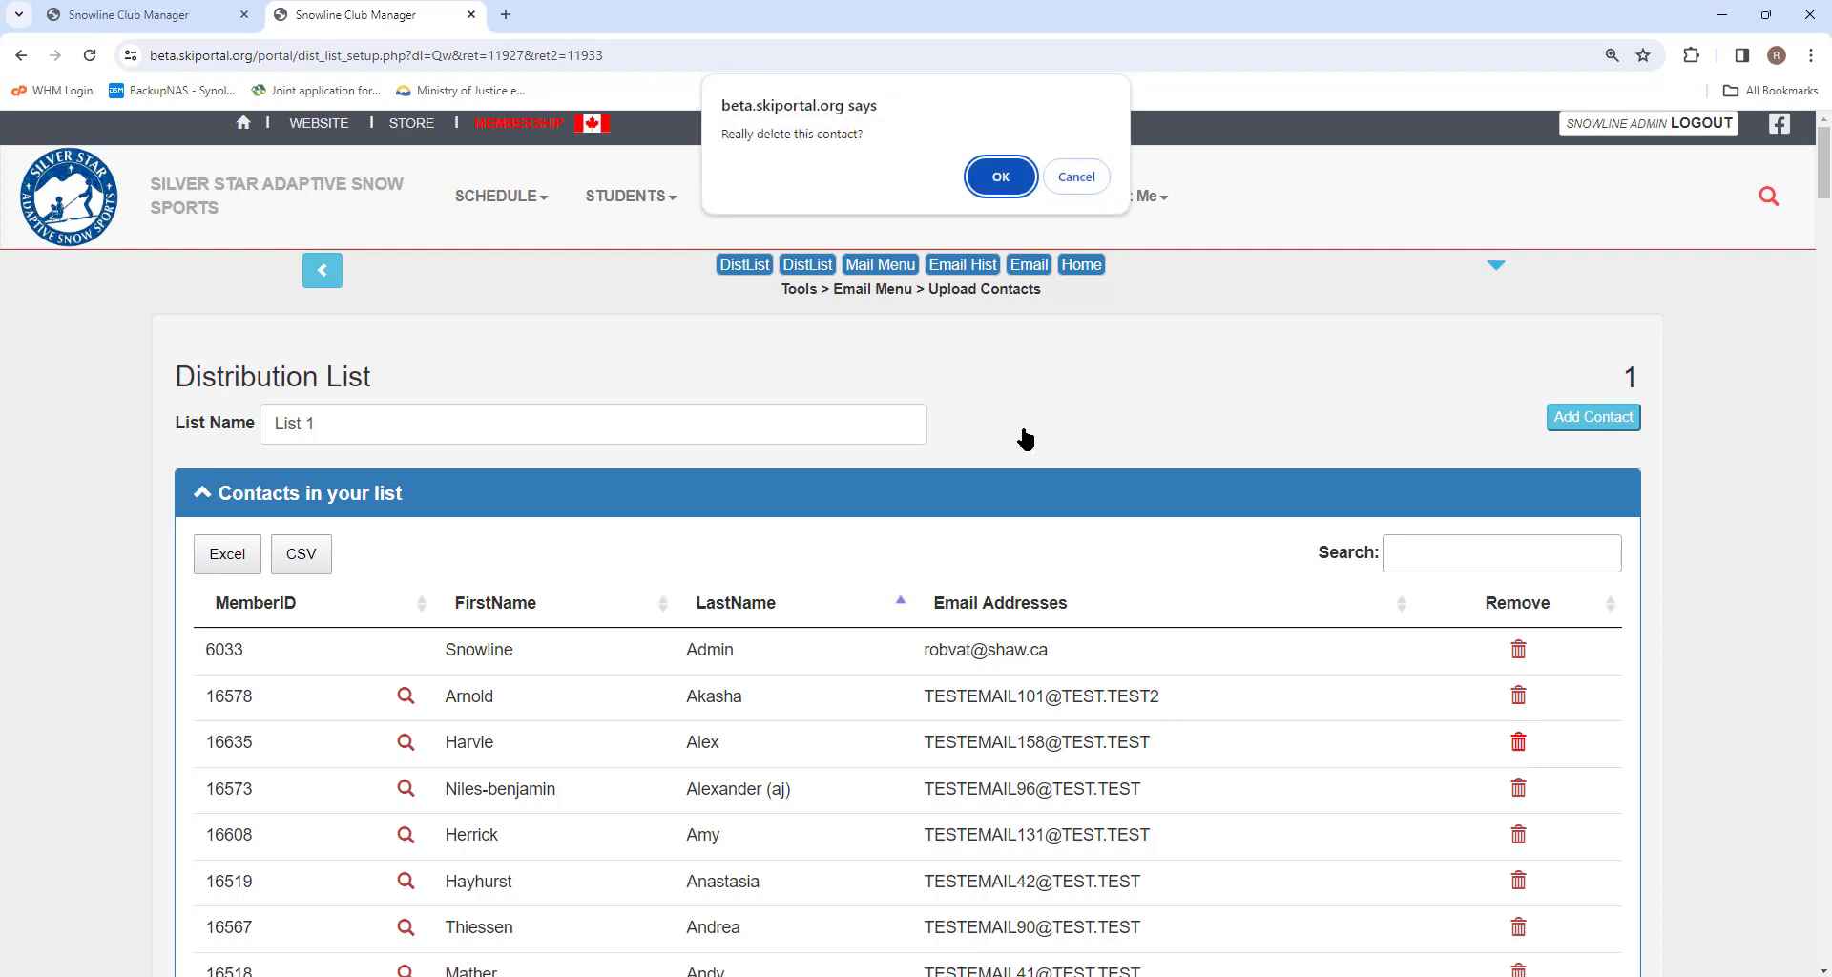
{"action": "left_click", "coordinate": [1004, 181]}
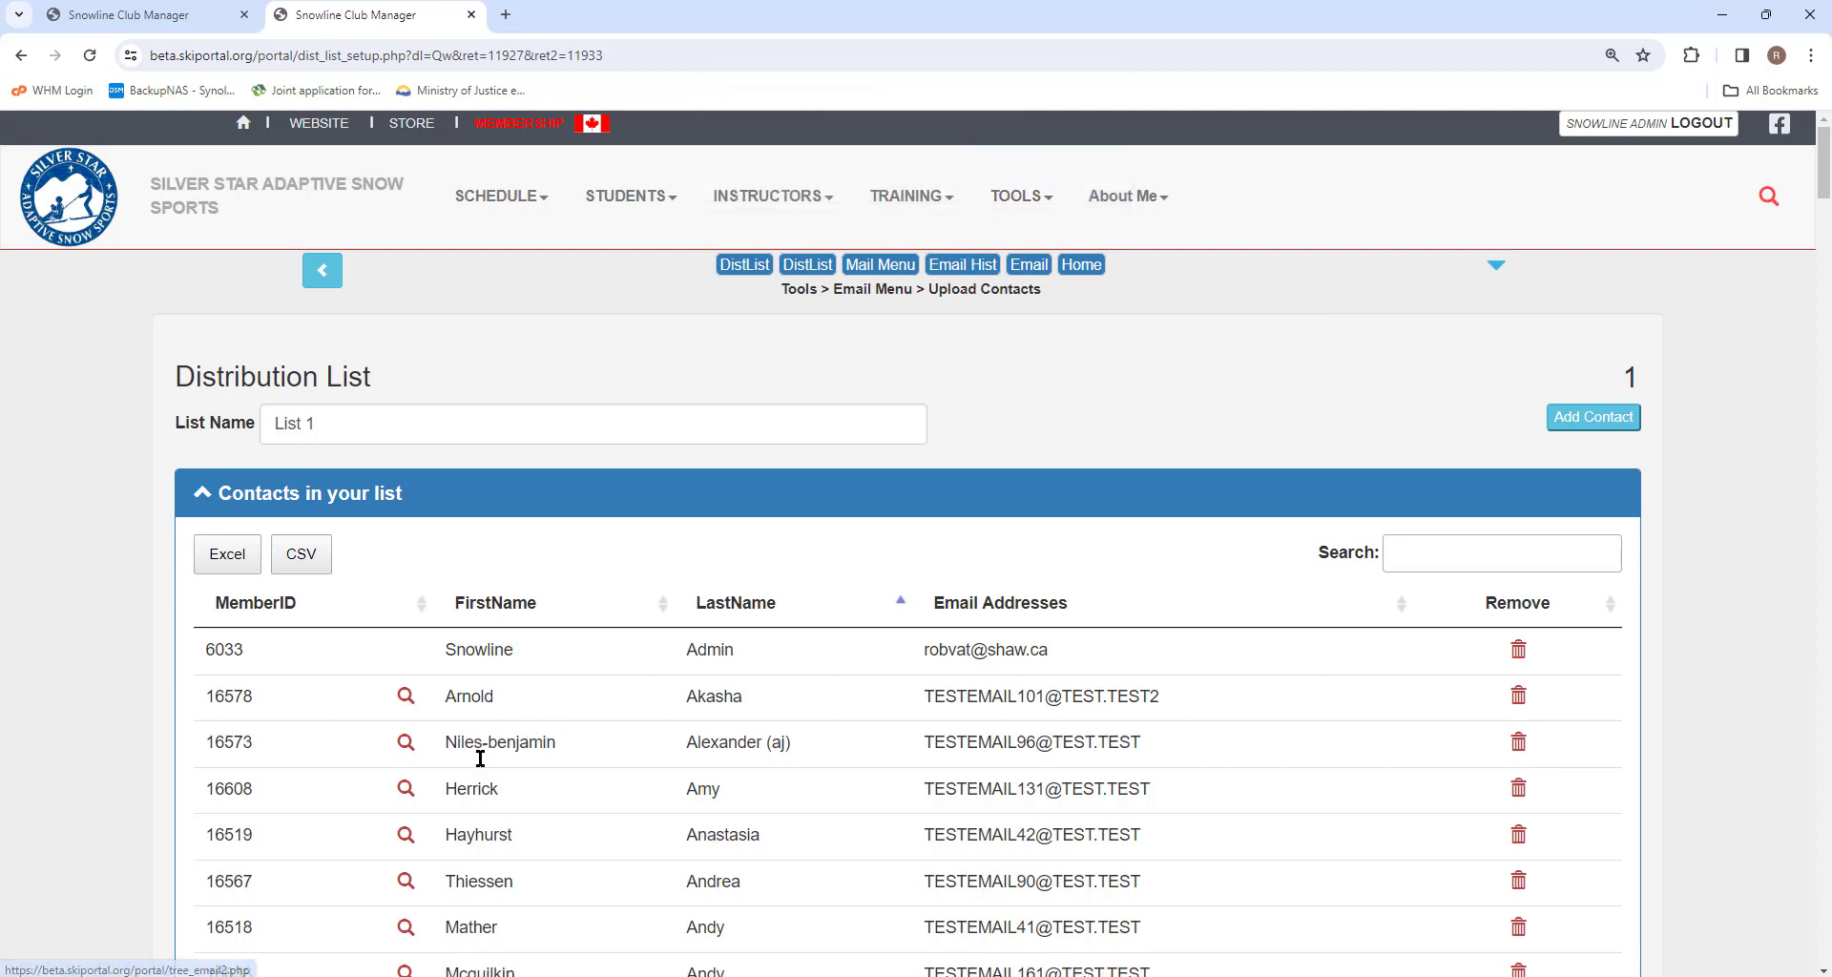
Edit a contact's first name to replace its hyphen with a space and update the contact.
{"action": "left_click", "coordinate": [405, 746]}
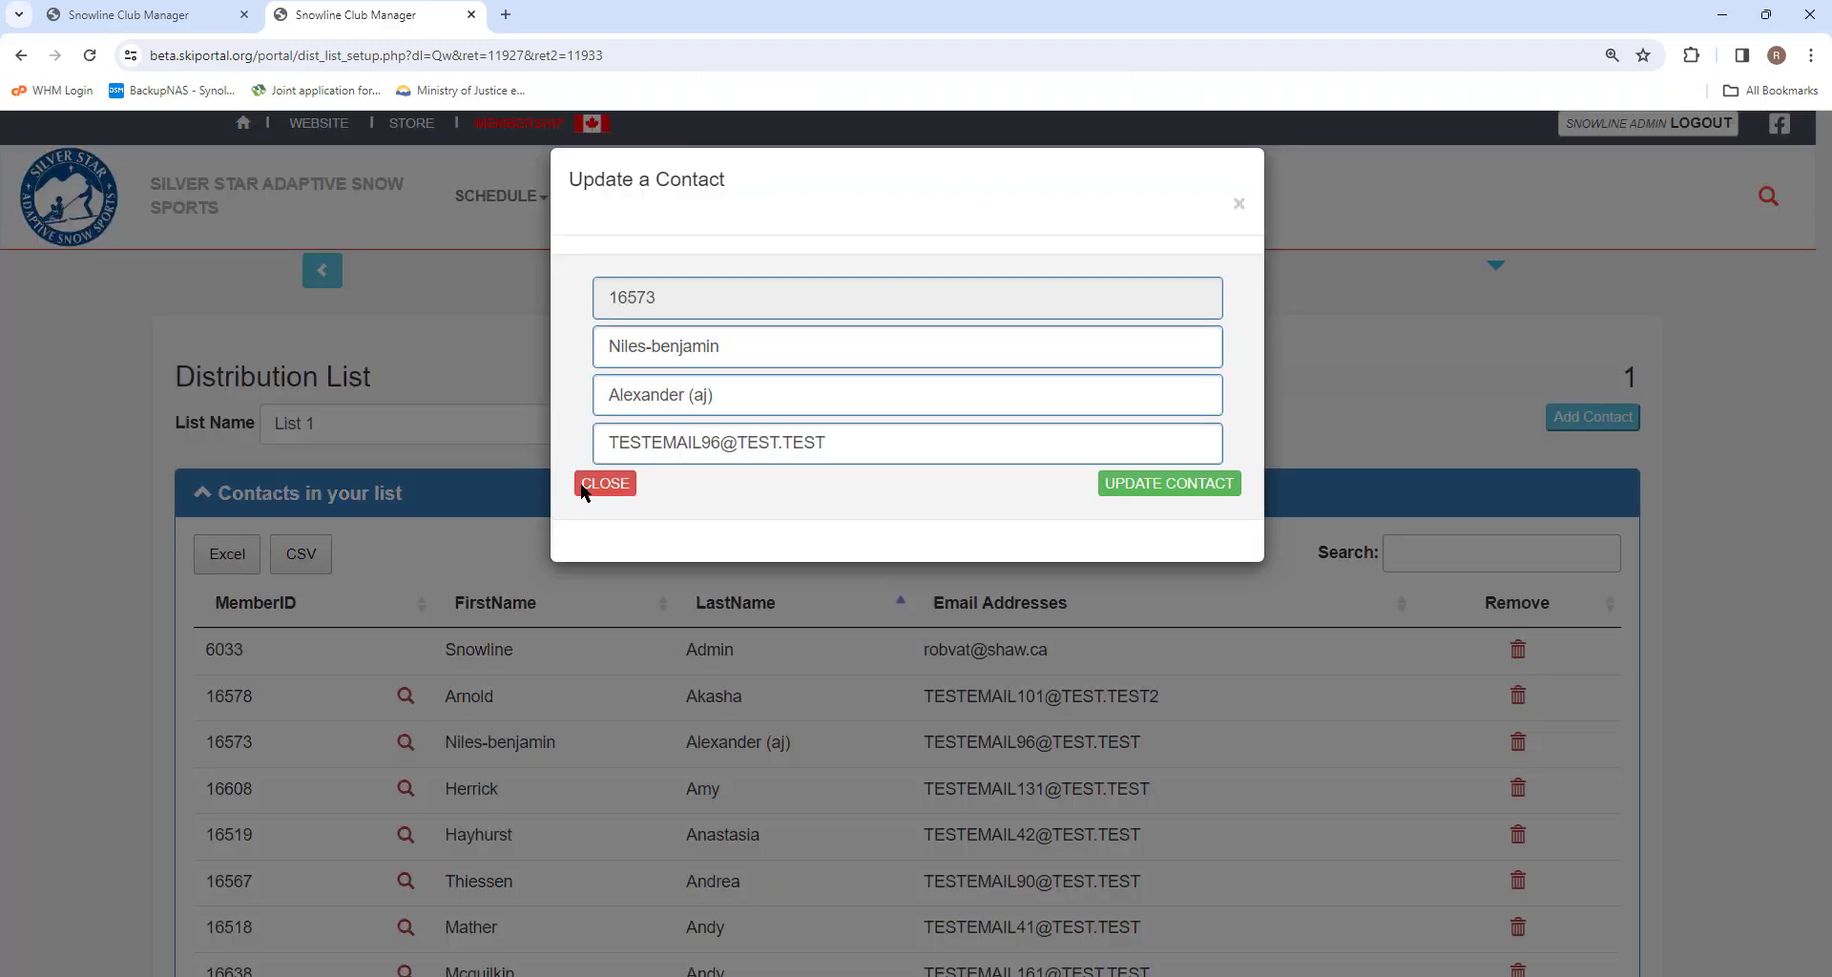
{"action": "left_click", "coordinate": [654, 349]}
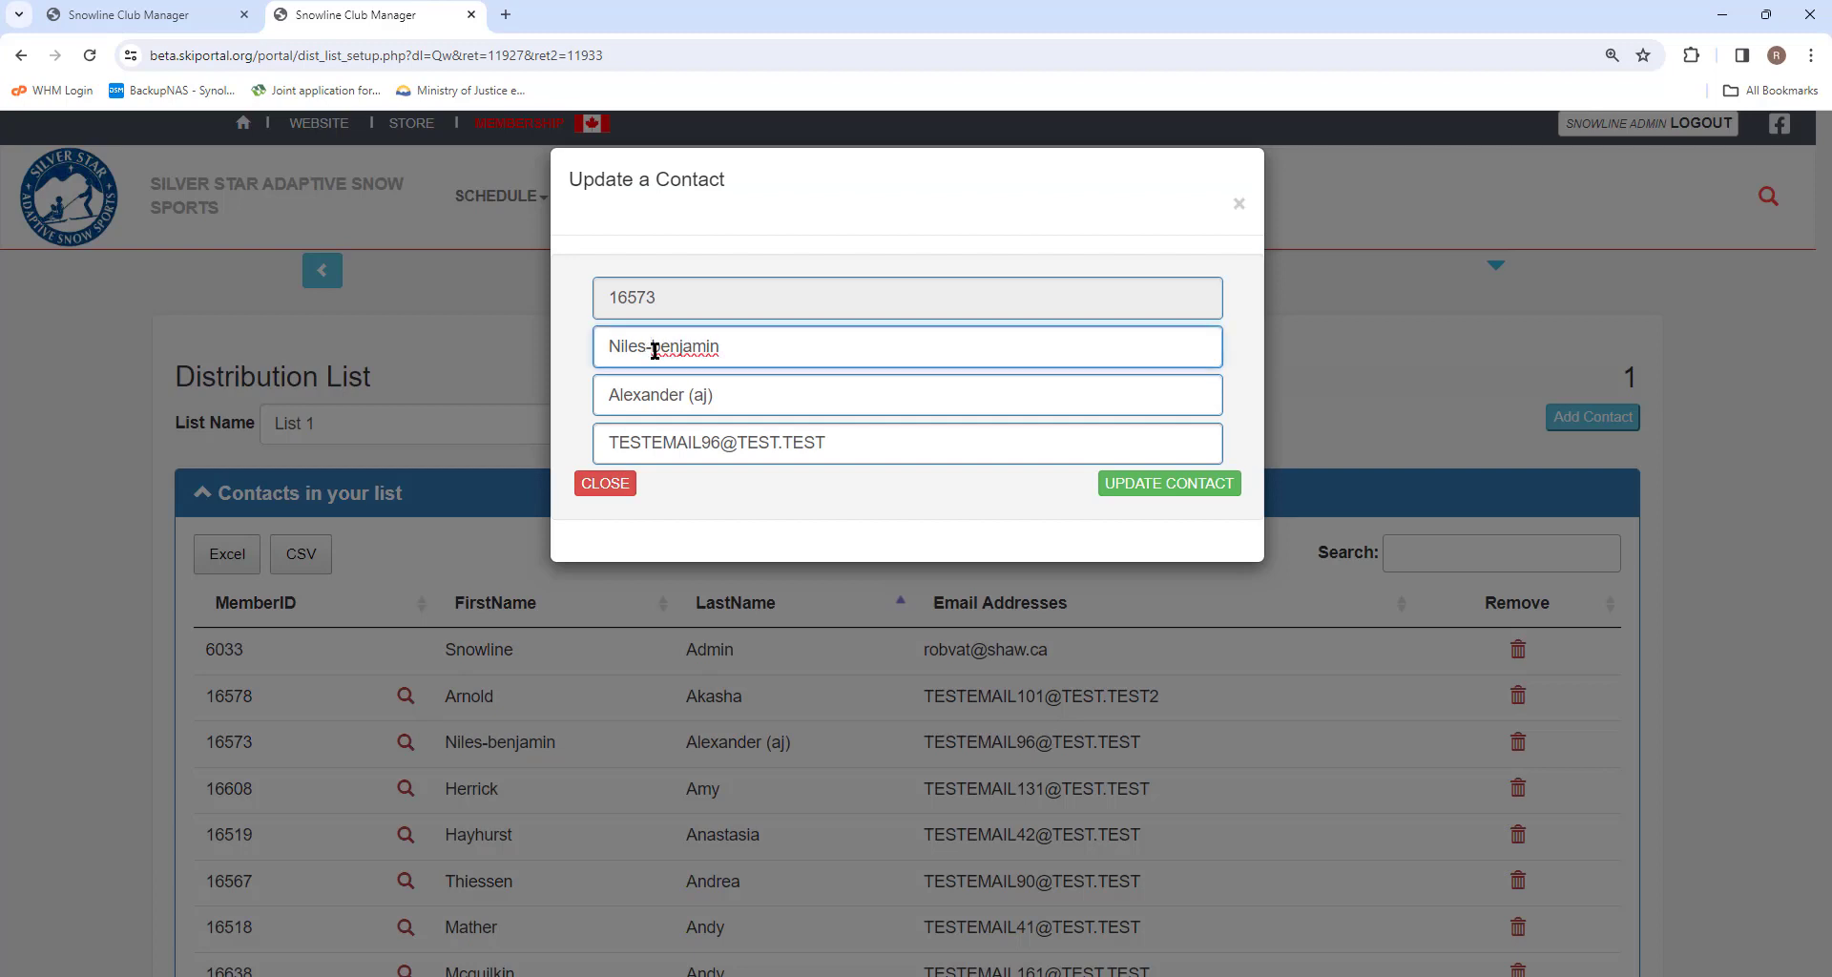
{"action": "key", "text": "BackSpace"}
{"action": "left_click", "coordinate": [1154, 489]}
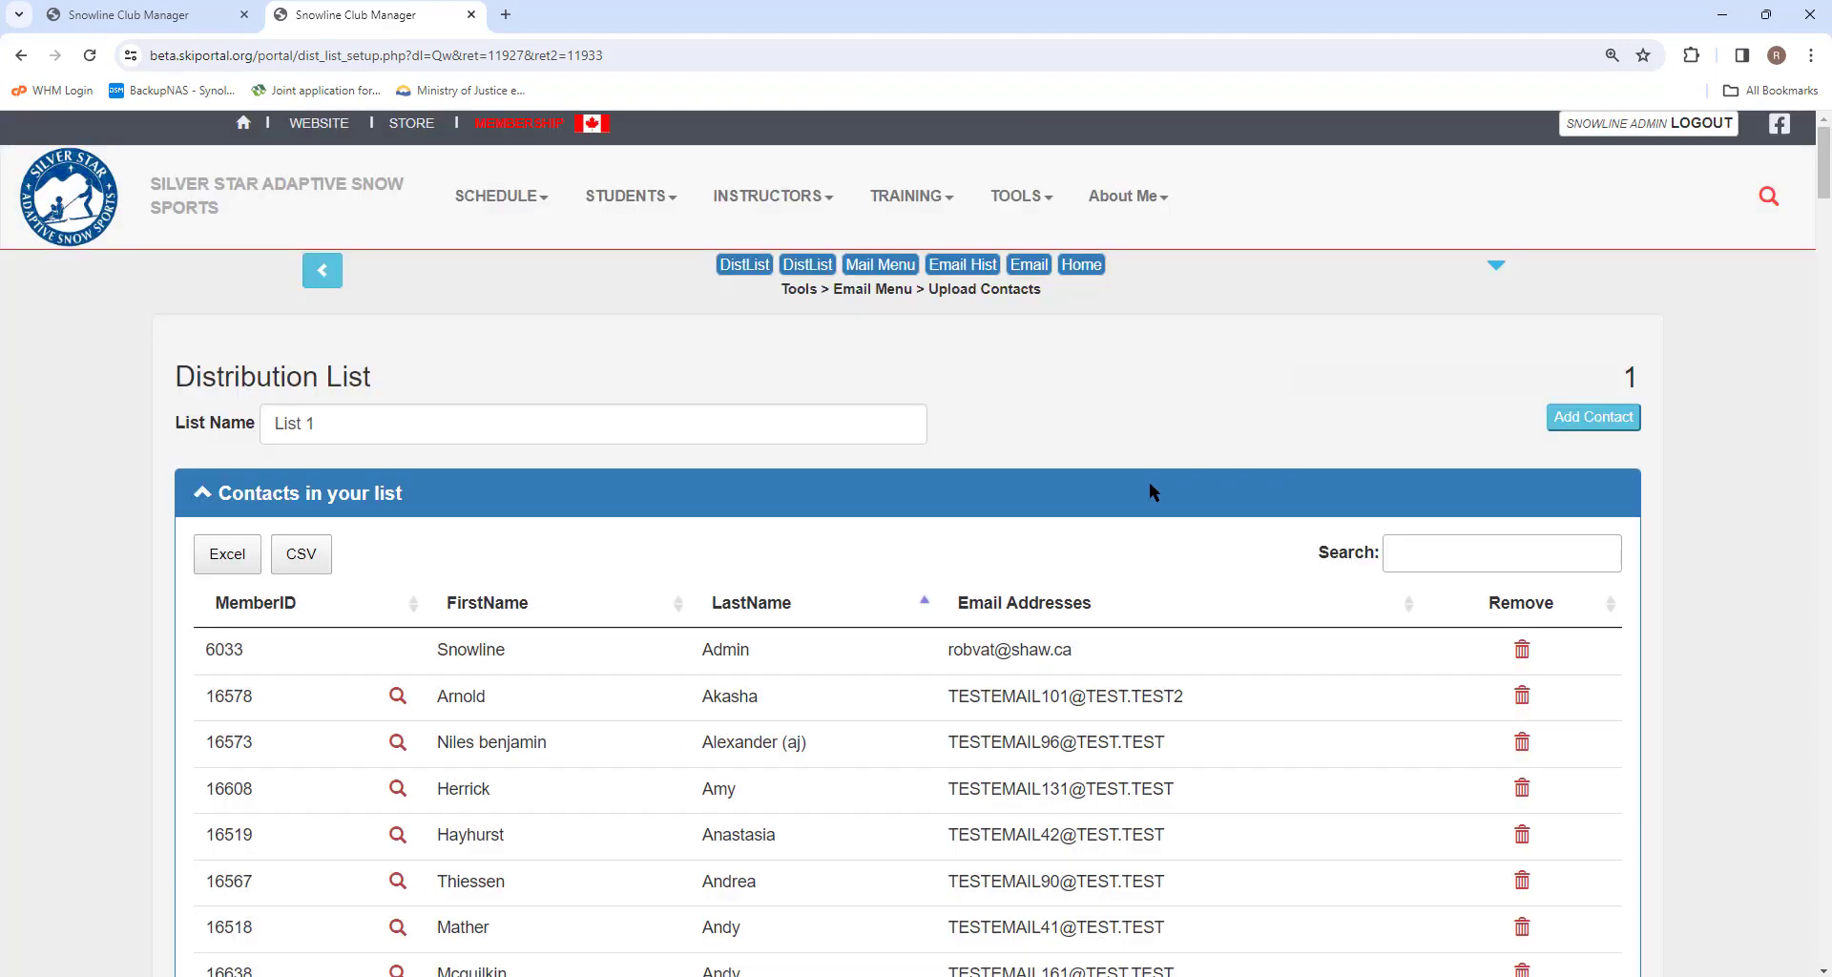
Check the newsletter click statistics for the sent emails and their links.
{"action": "left_click", "coordinate": [322, 273]}
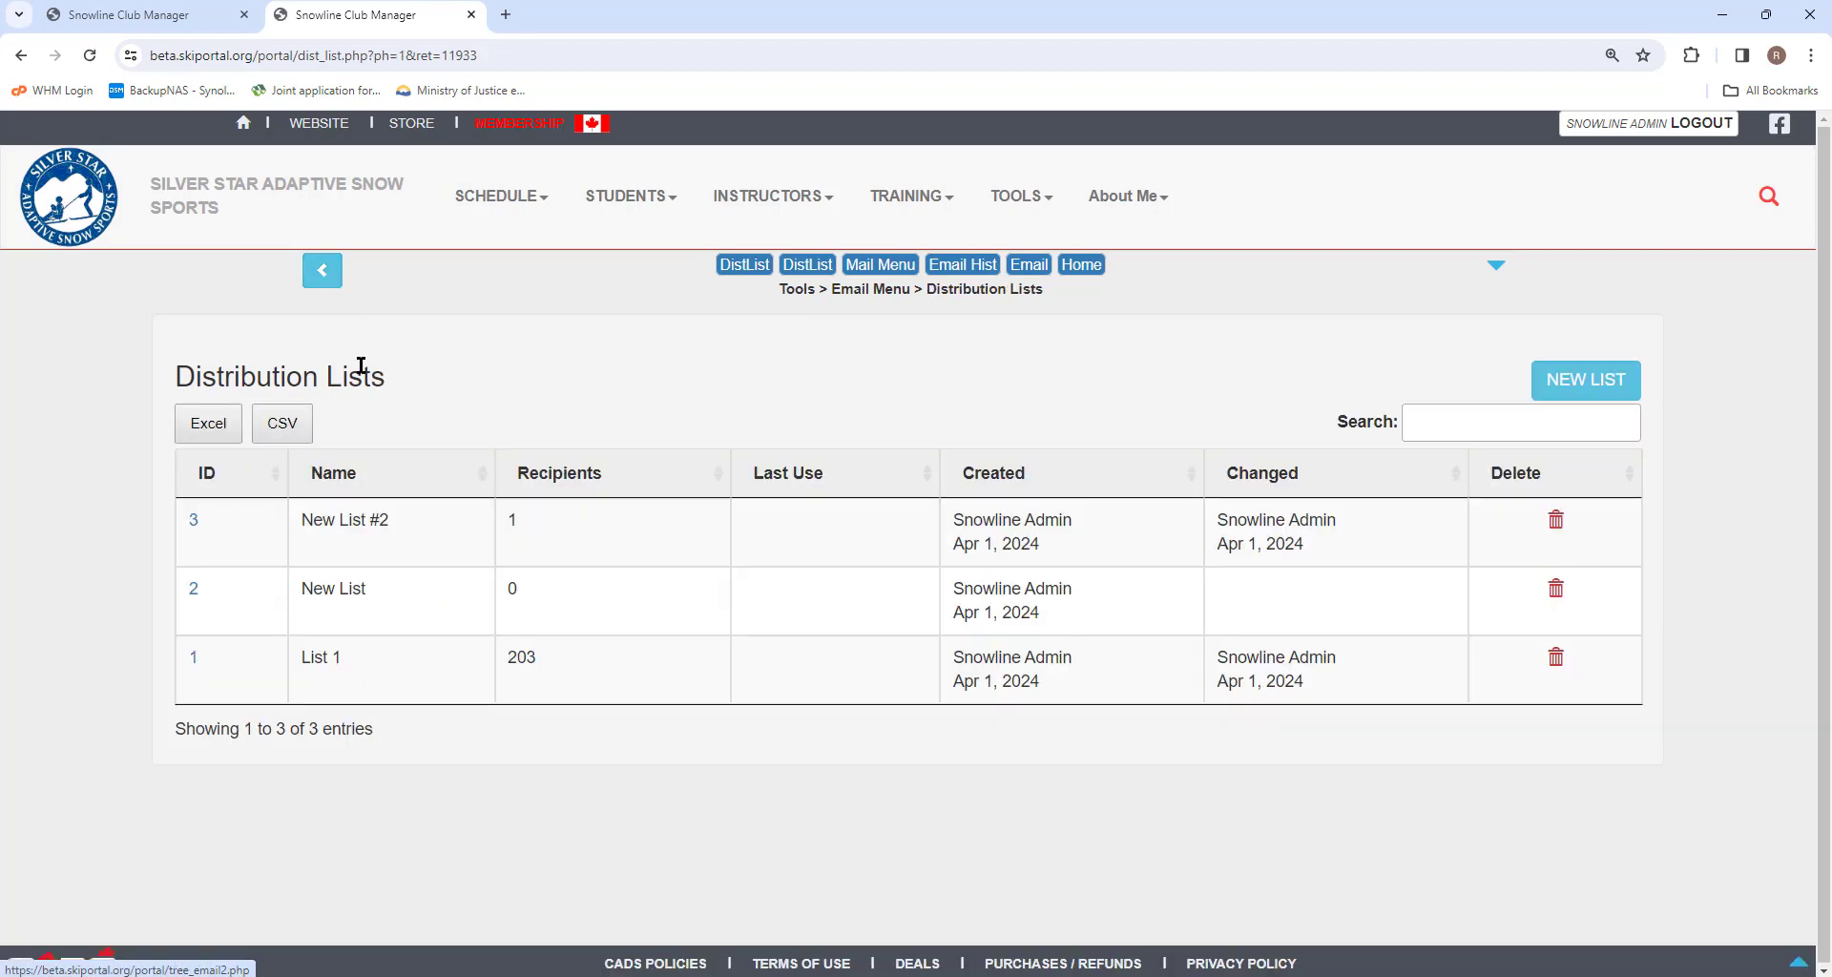
{"action": "left_click", "coordinate": [323, 272]}
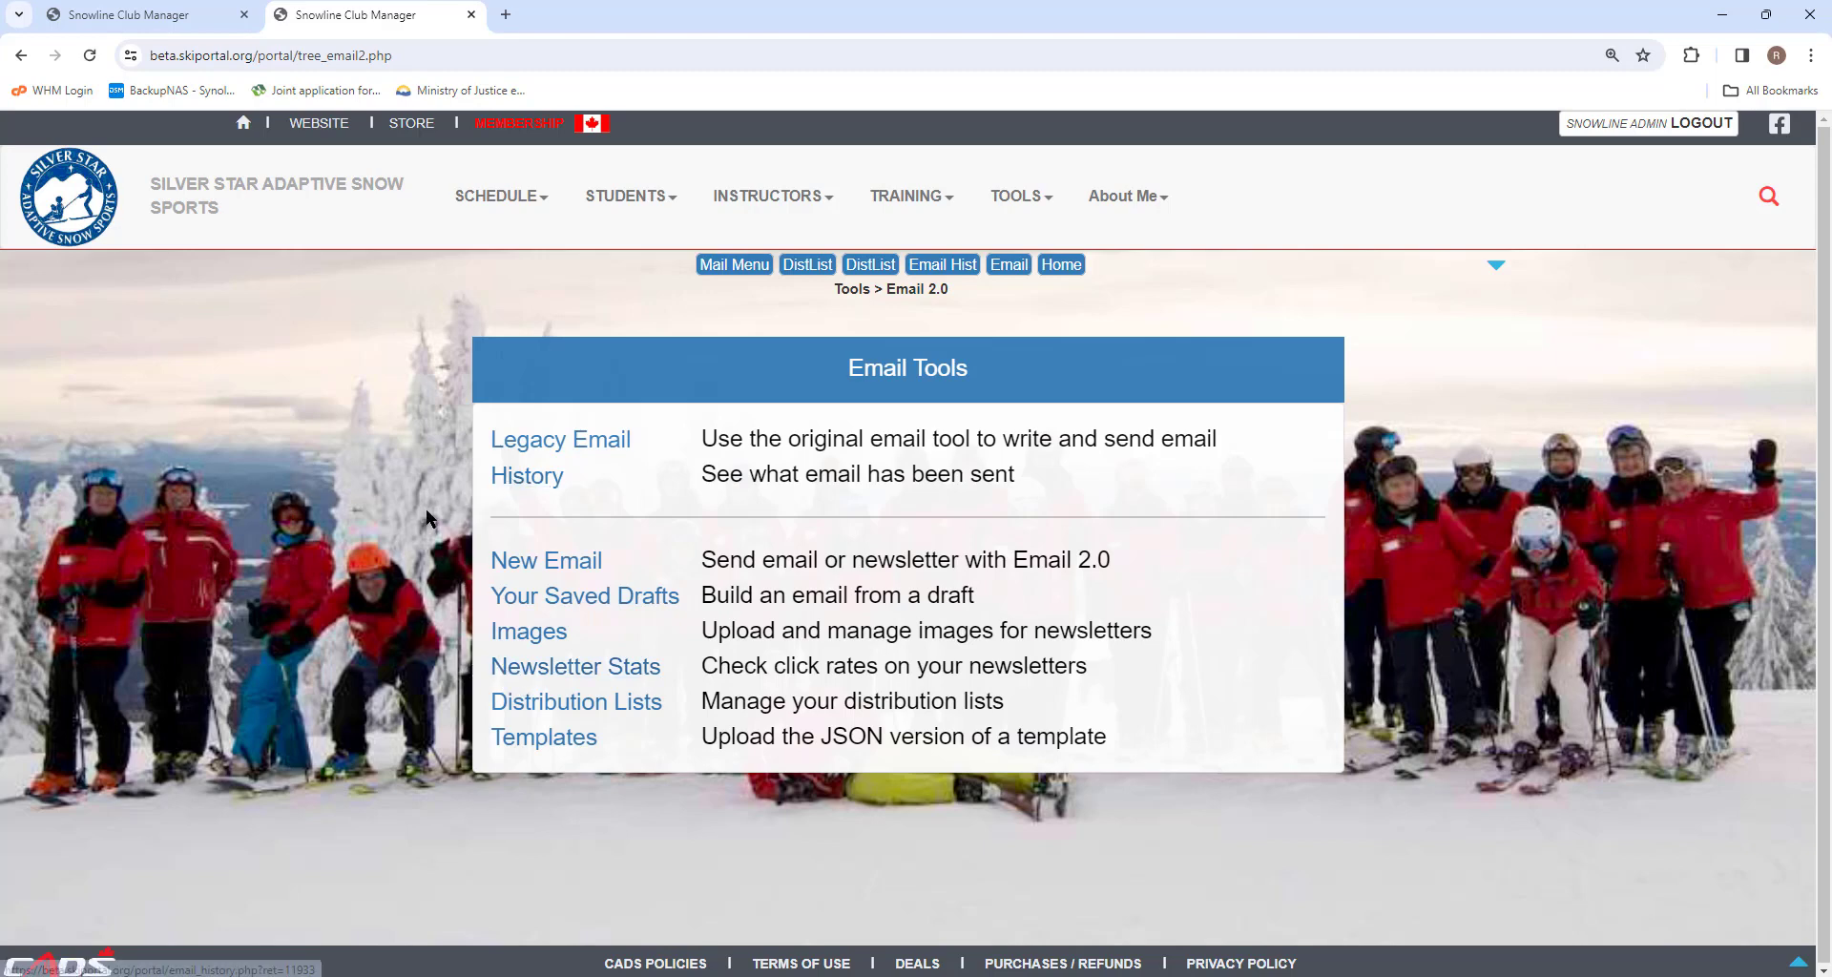
{"action": "left_click", "coordinate": [591, 672]}
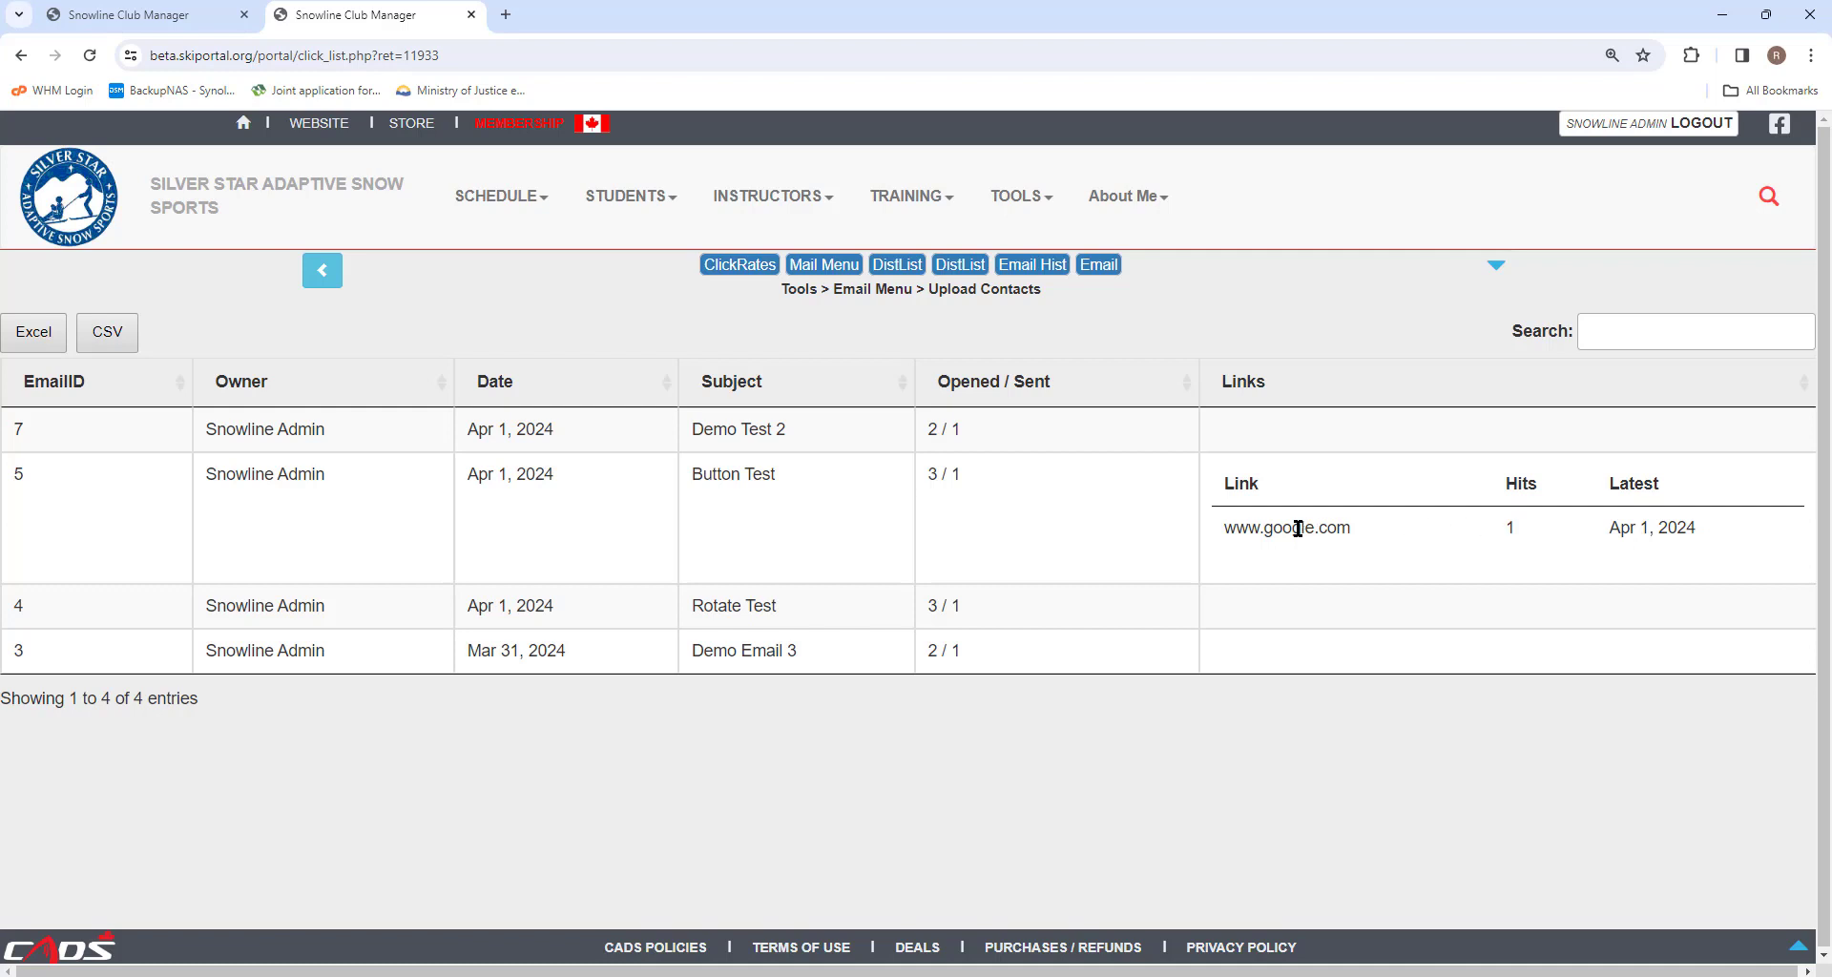
{"action": "left_click_drag", "start_coordinate": [1248, 528], "coordinate": [1329, 528]}
{"action": "left_click", "coordinate": [1322, 527]}
{"action": "left_click", "coordinate": [323, 271]}
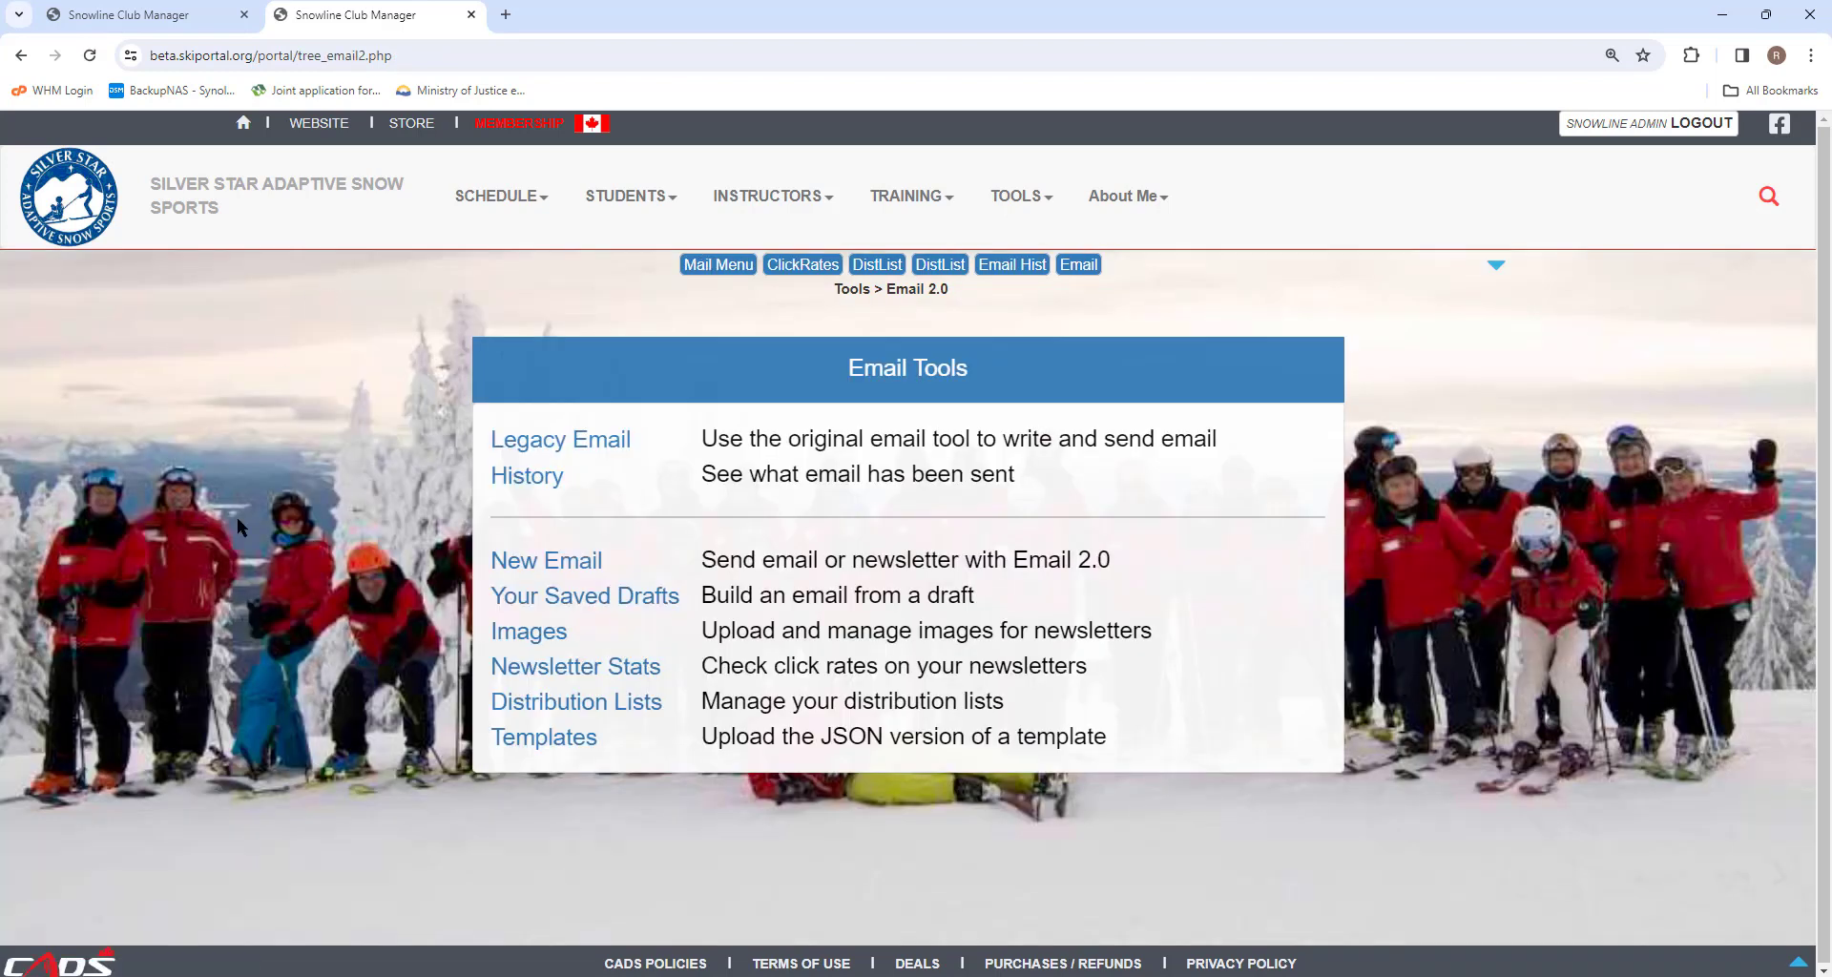
Open a saved email draft from the drafts list to review it.
{"action": "left_click", "coordinate": [570, 601]}
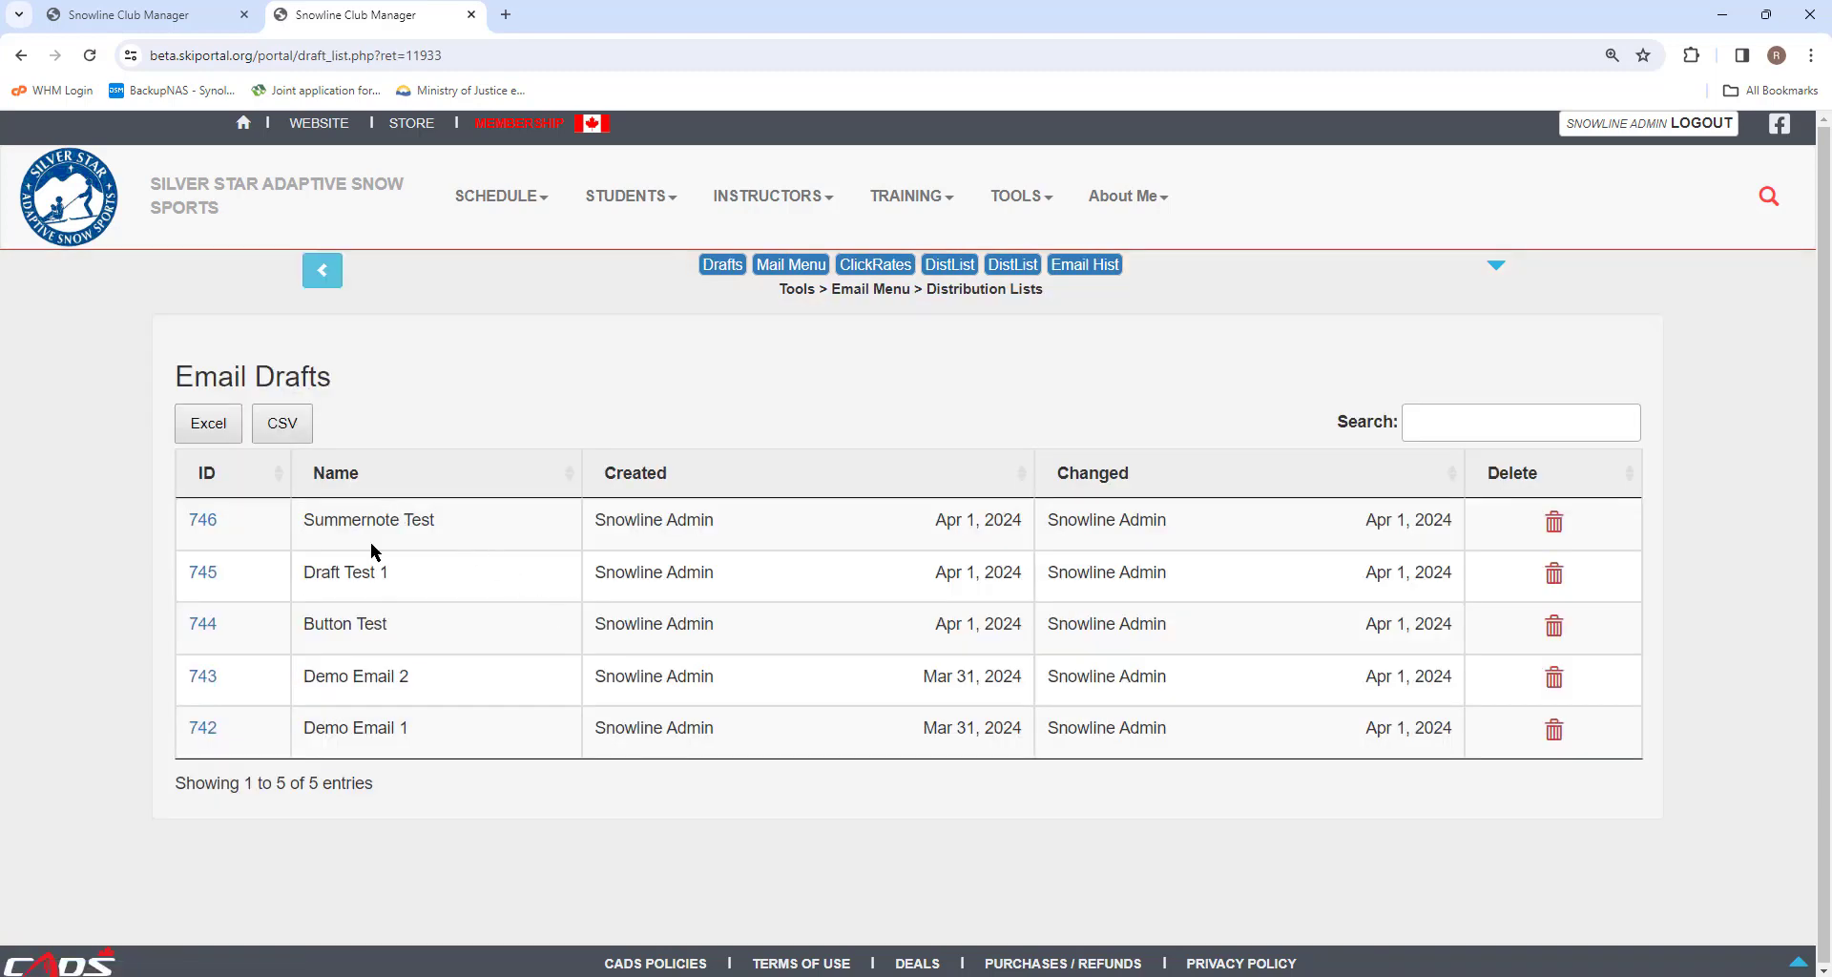
{"action": "left_click", "coordinate": [201, 677]}
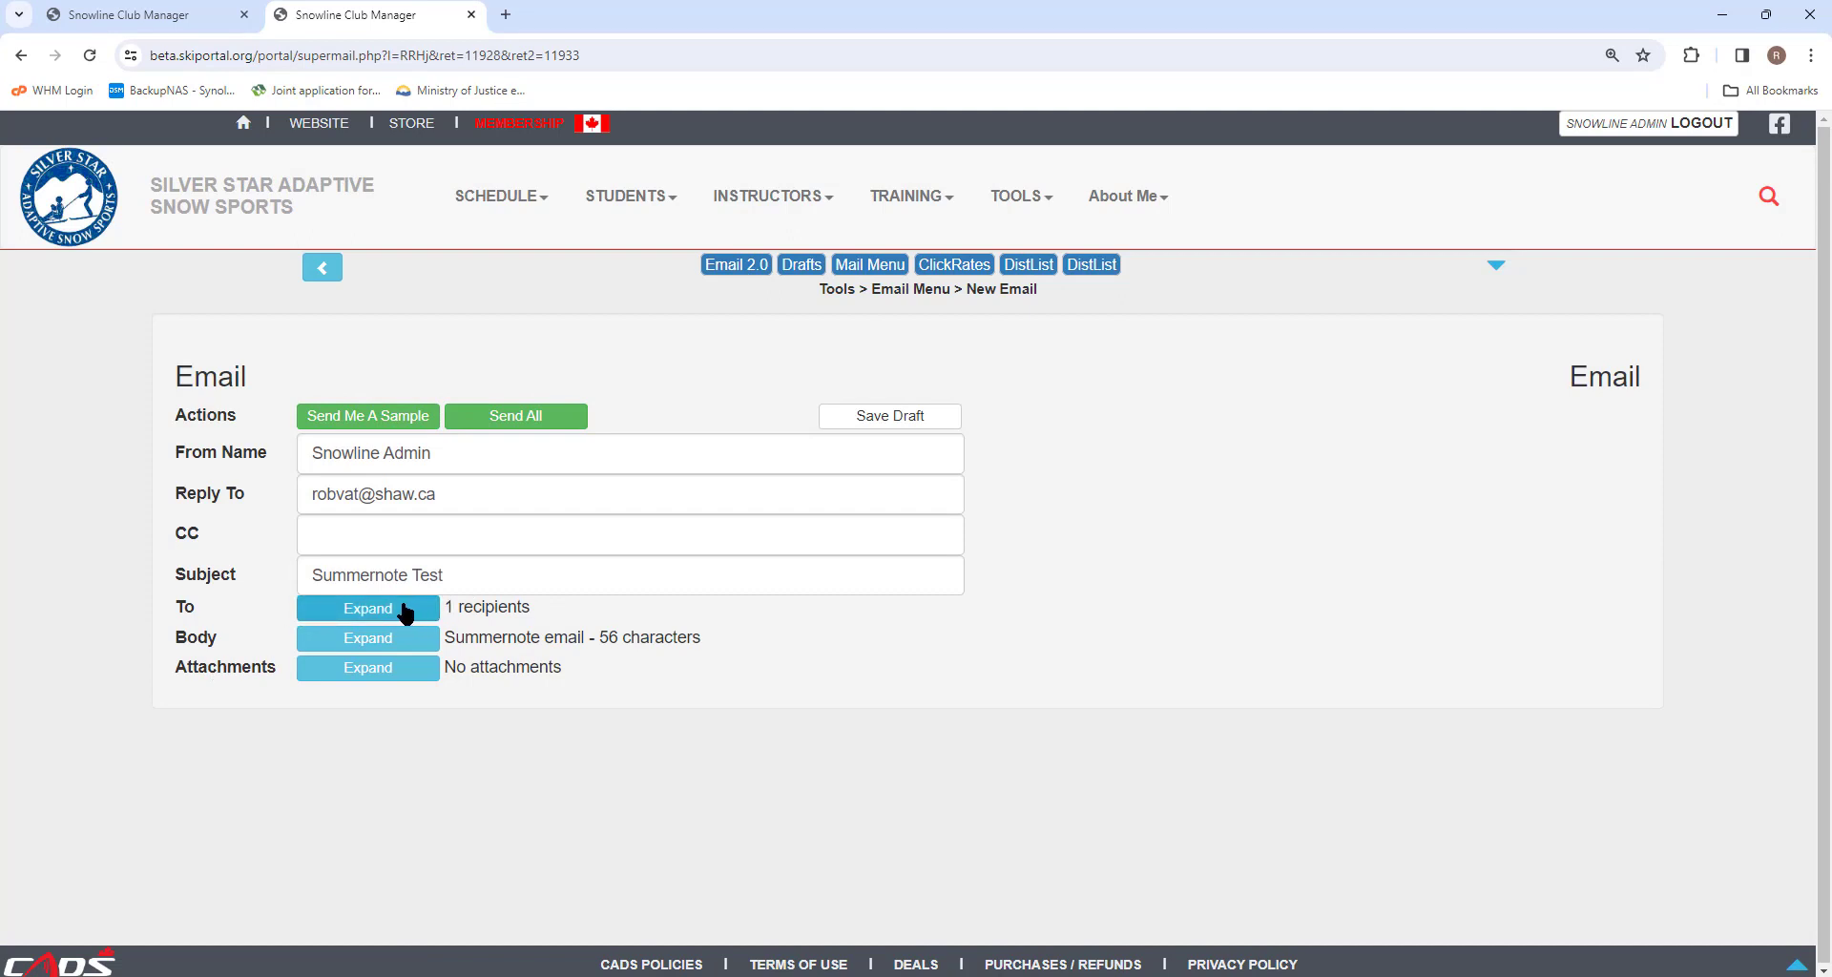
{"action": "left_click", "coordinate": [324, 271]}
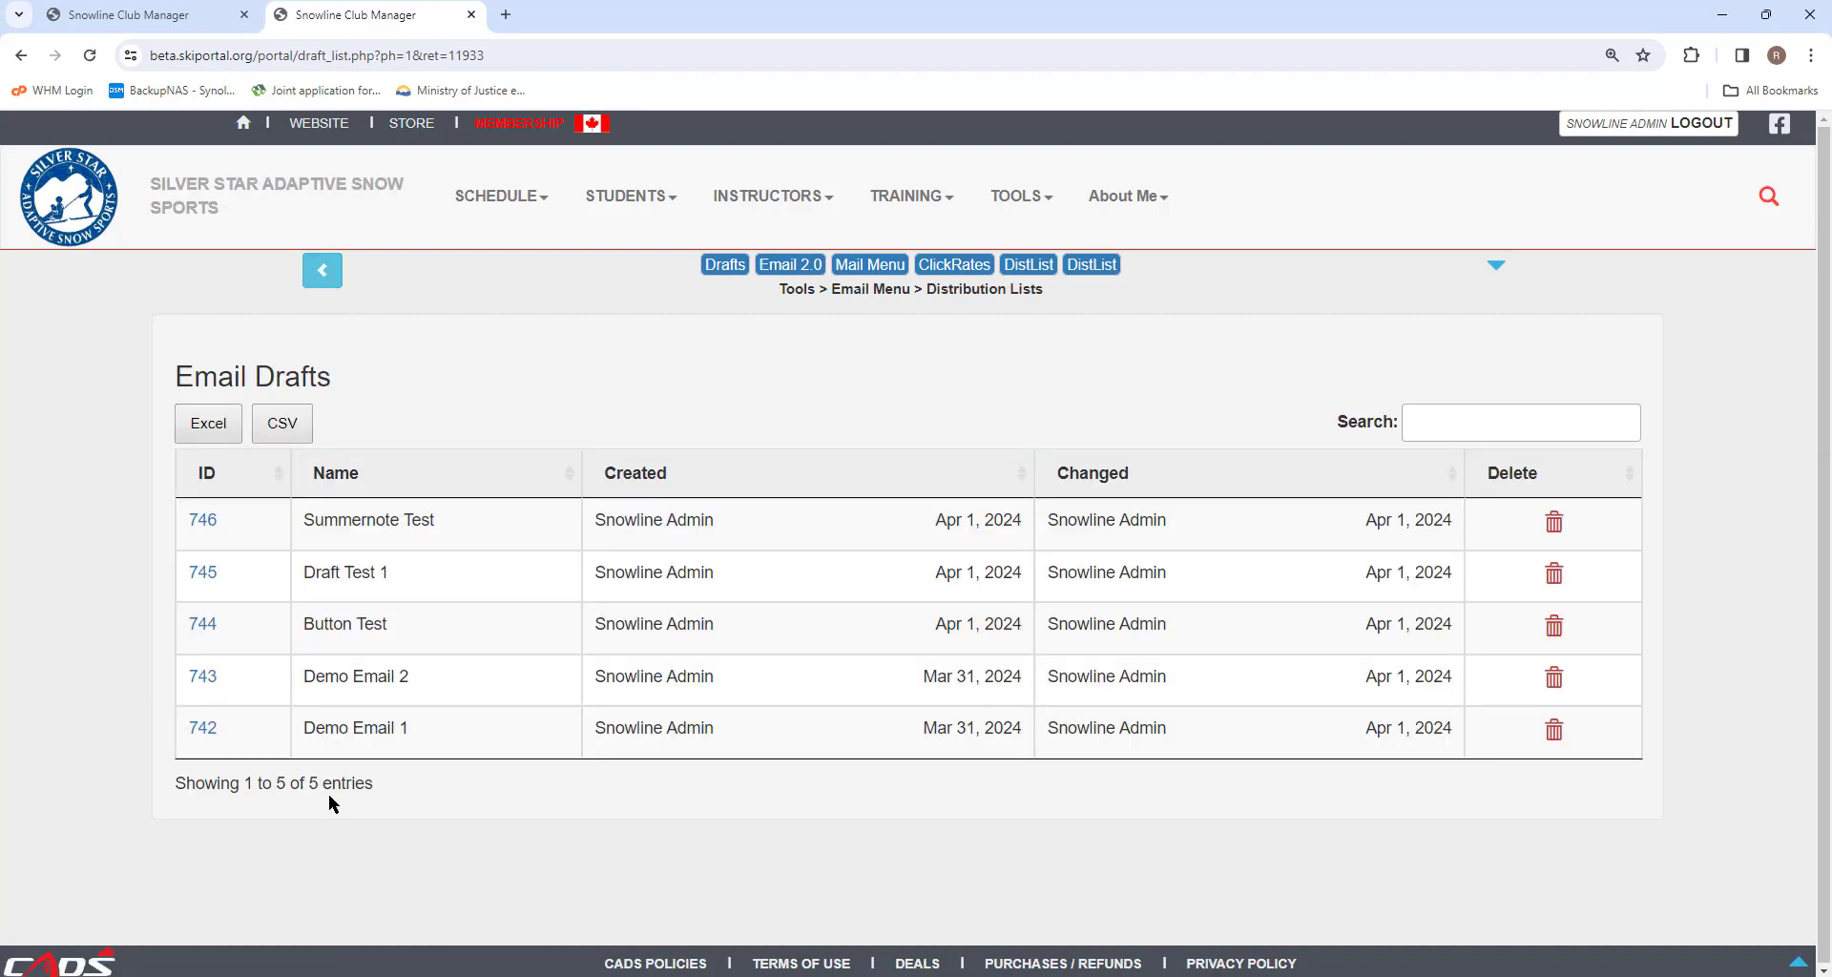
{"action": "left_click", "coordinate": [320, 272]}
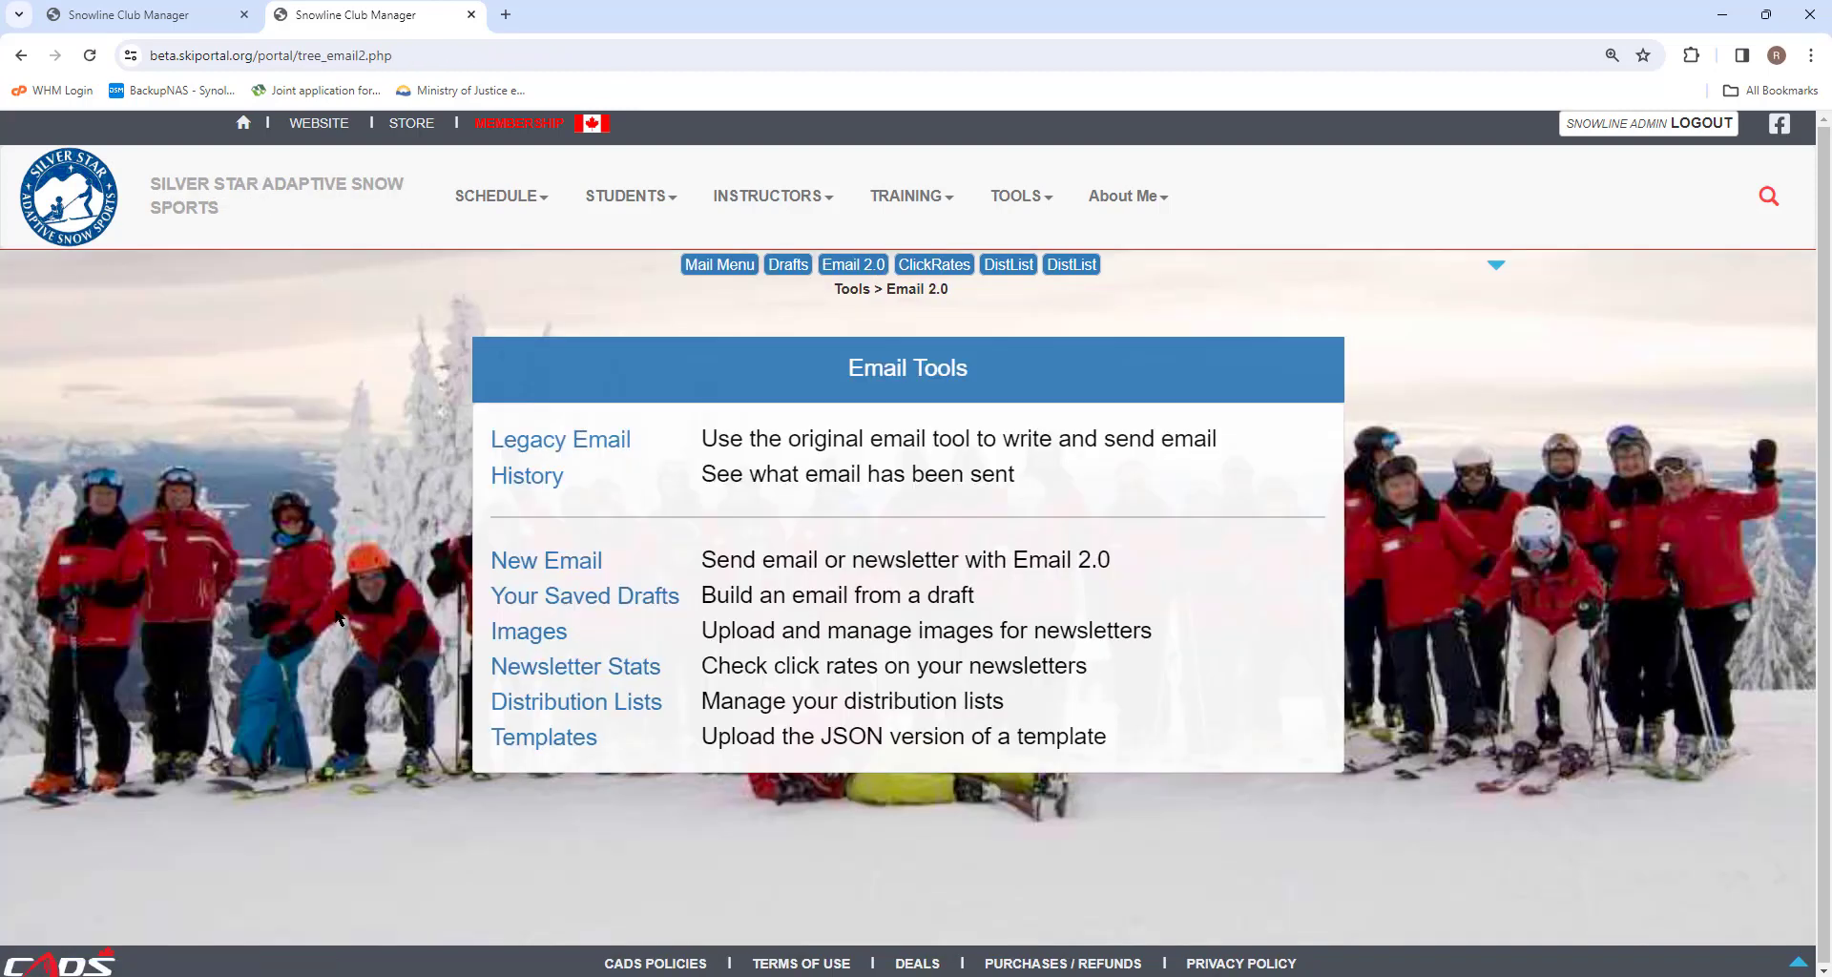
Start a new email and set the From Name to Snowline Admin Dude.
{"action": "left_click", "coordinate": [559, 565]}
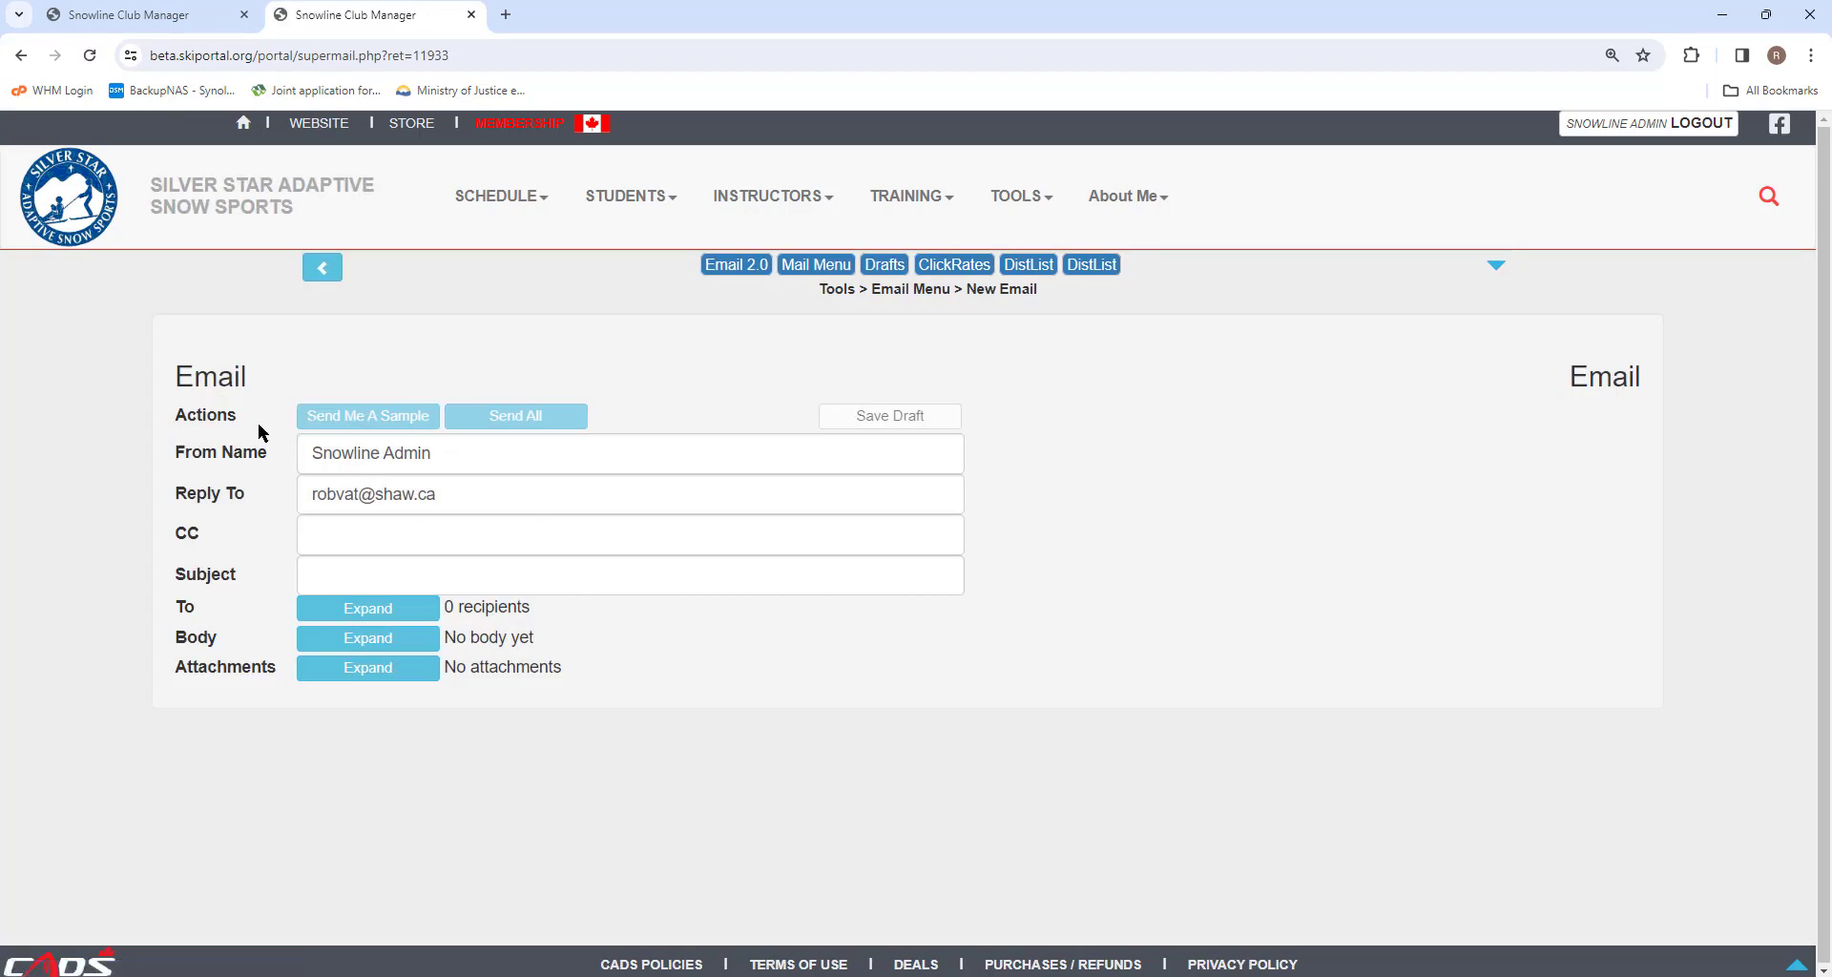
{"action": "left_click", "coordinate": [449, 455]}
{"action": "type", "text": "D"}
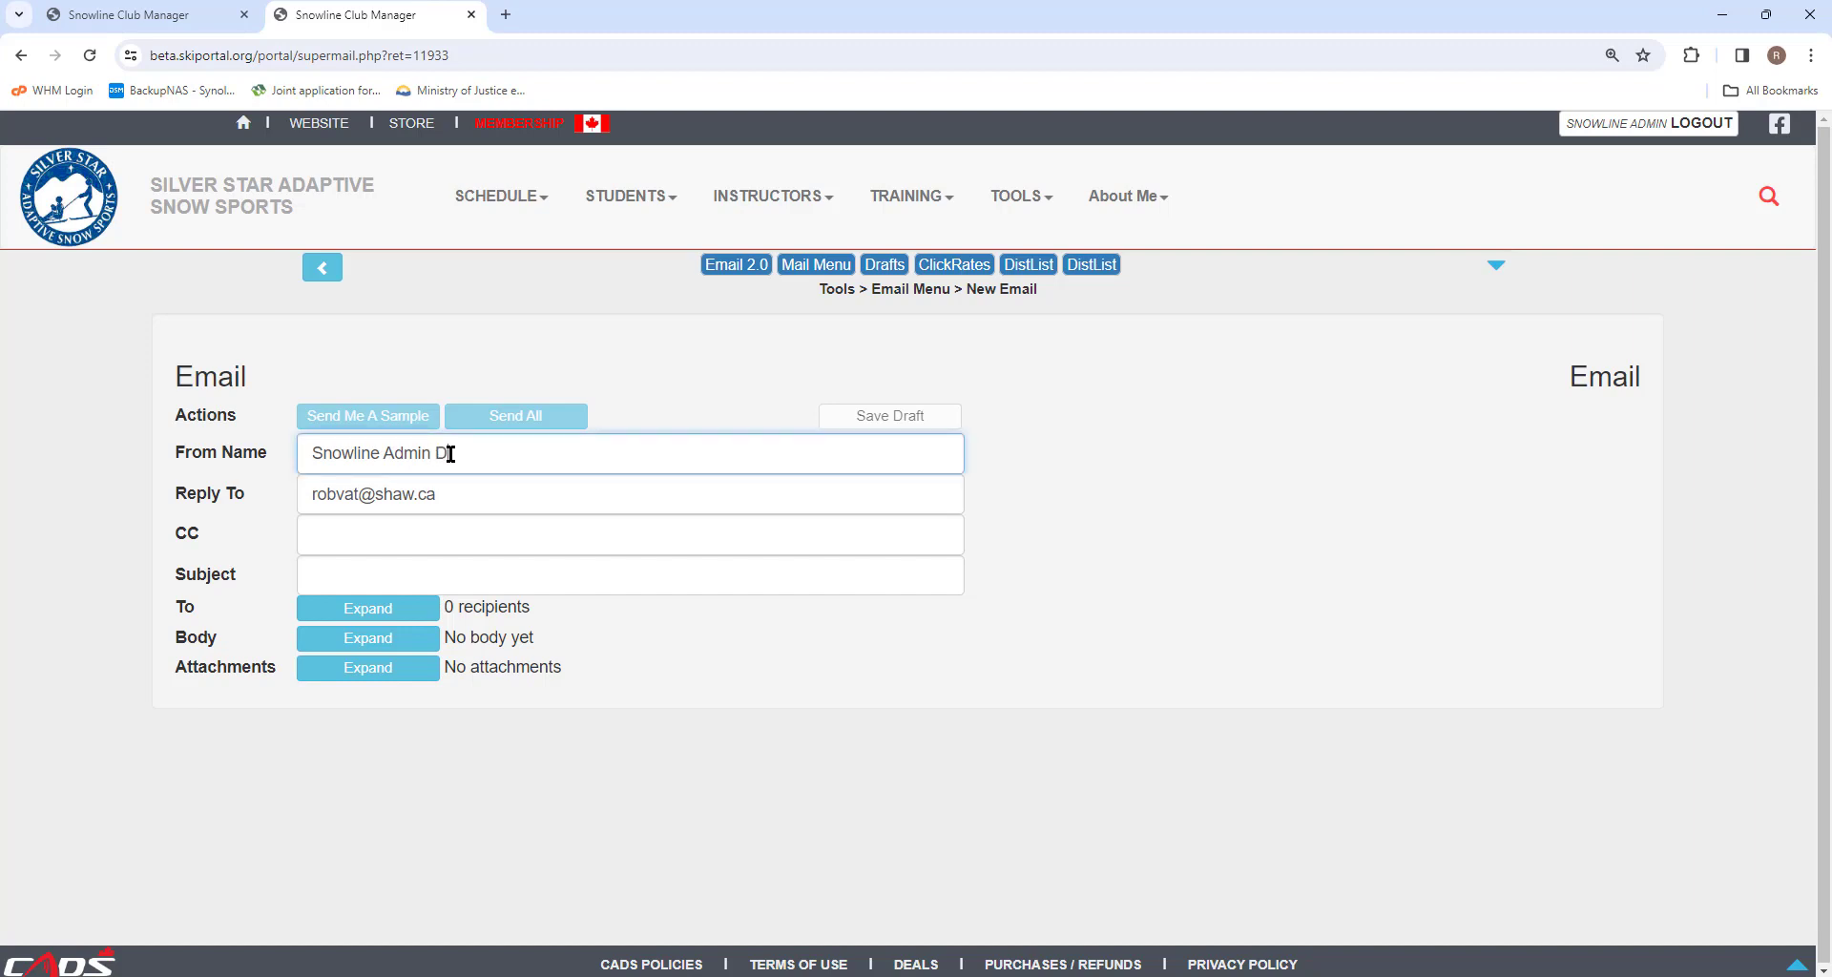
{"action": "type", "text": "ude"}
Set the email subject to Demo Test 3.
{"action": "left_click", "coordinate": [495, 494]}
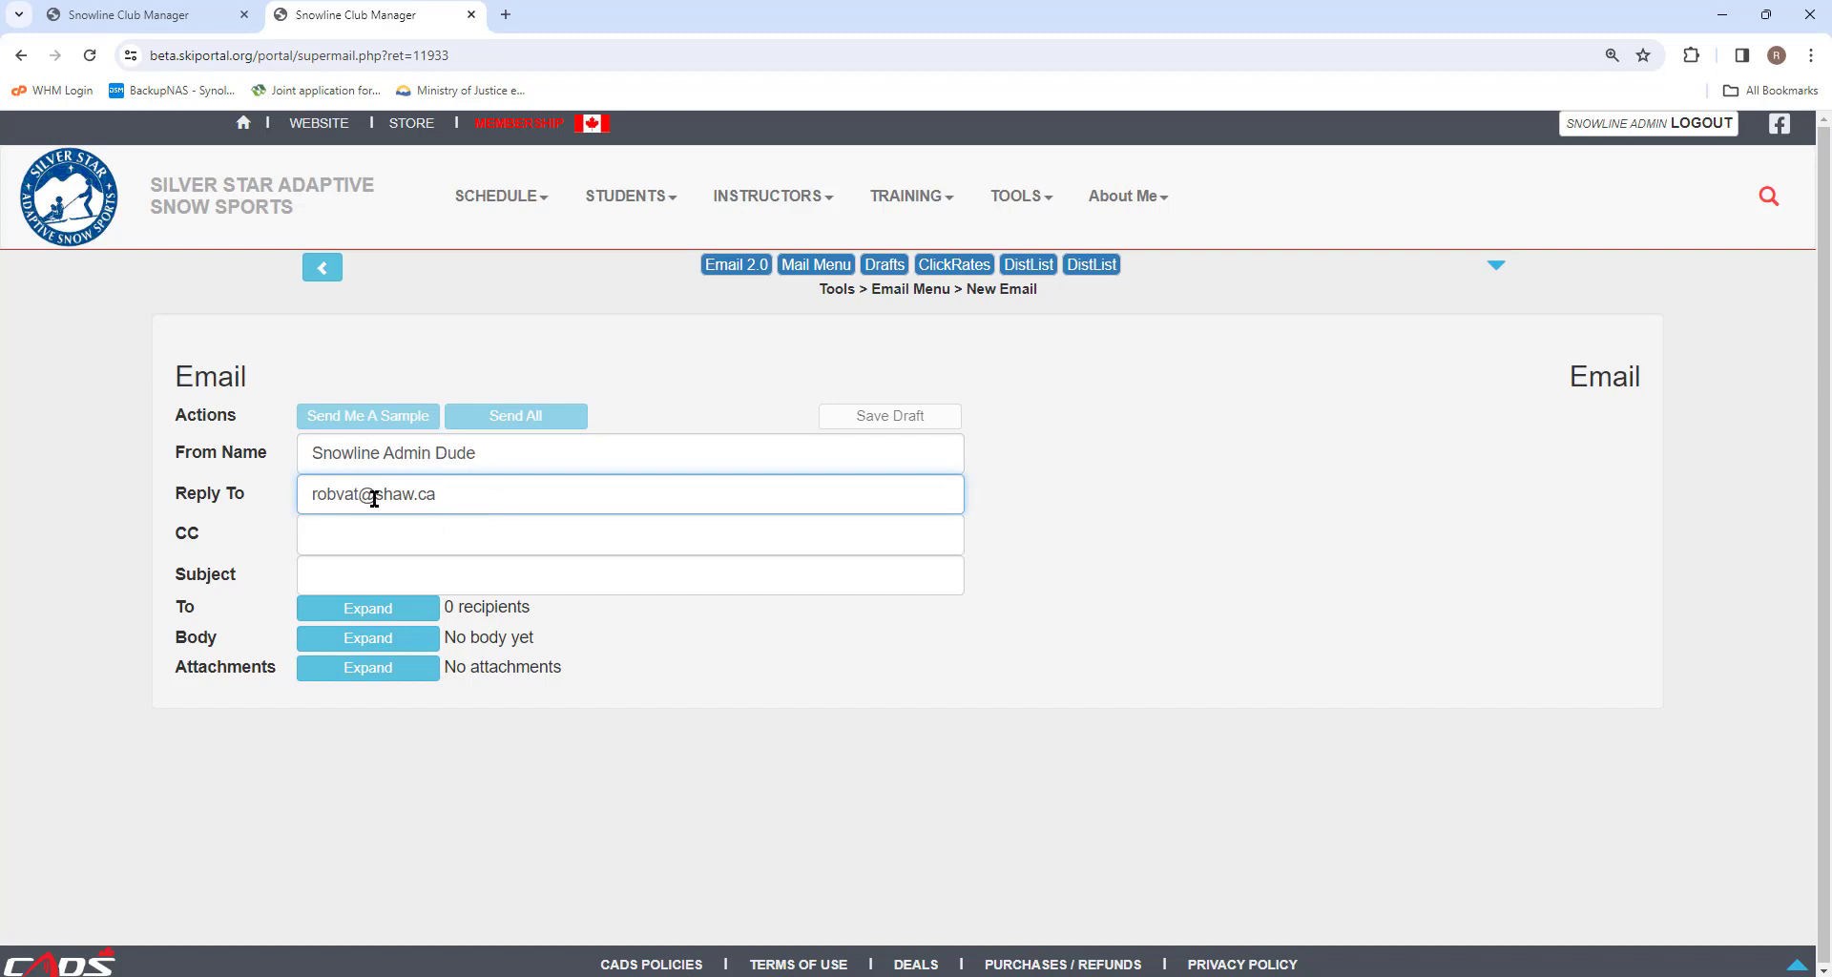
{"action": "left_click", "coordinate": [331, 572]}
{"action": "type", "text": "Demo Test 3"}
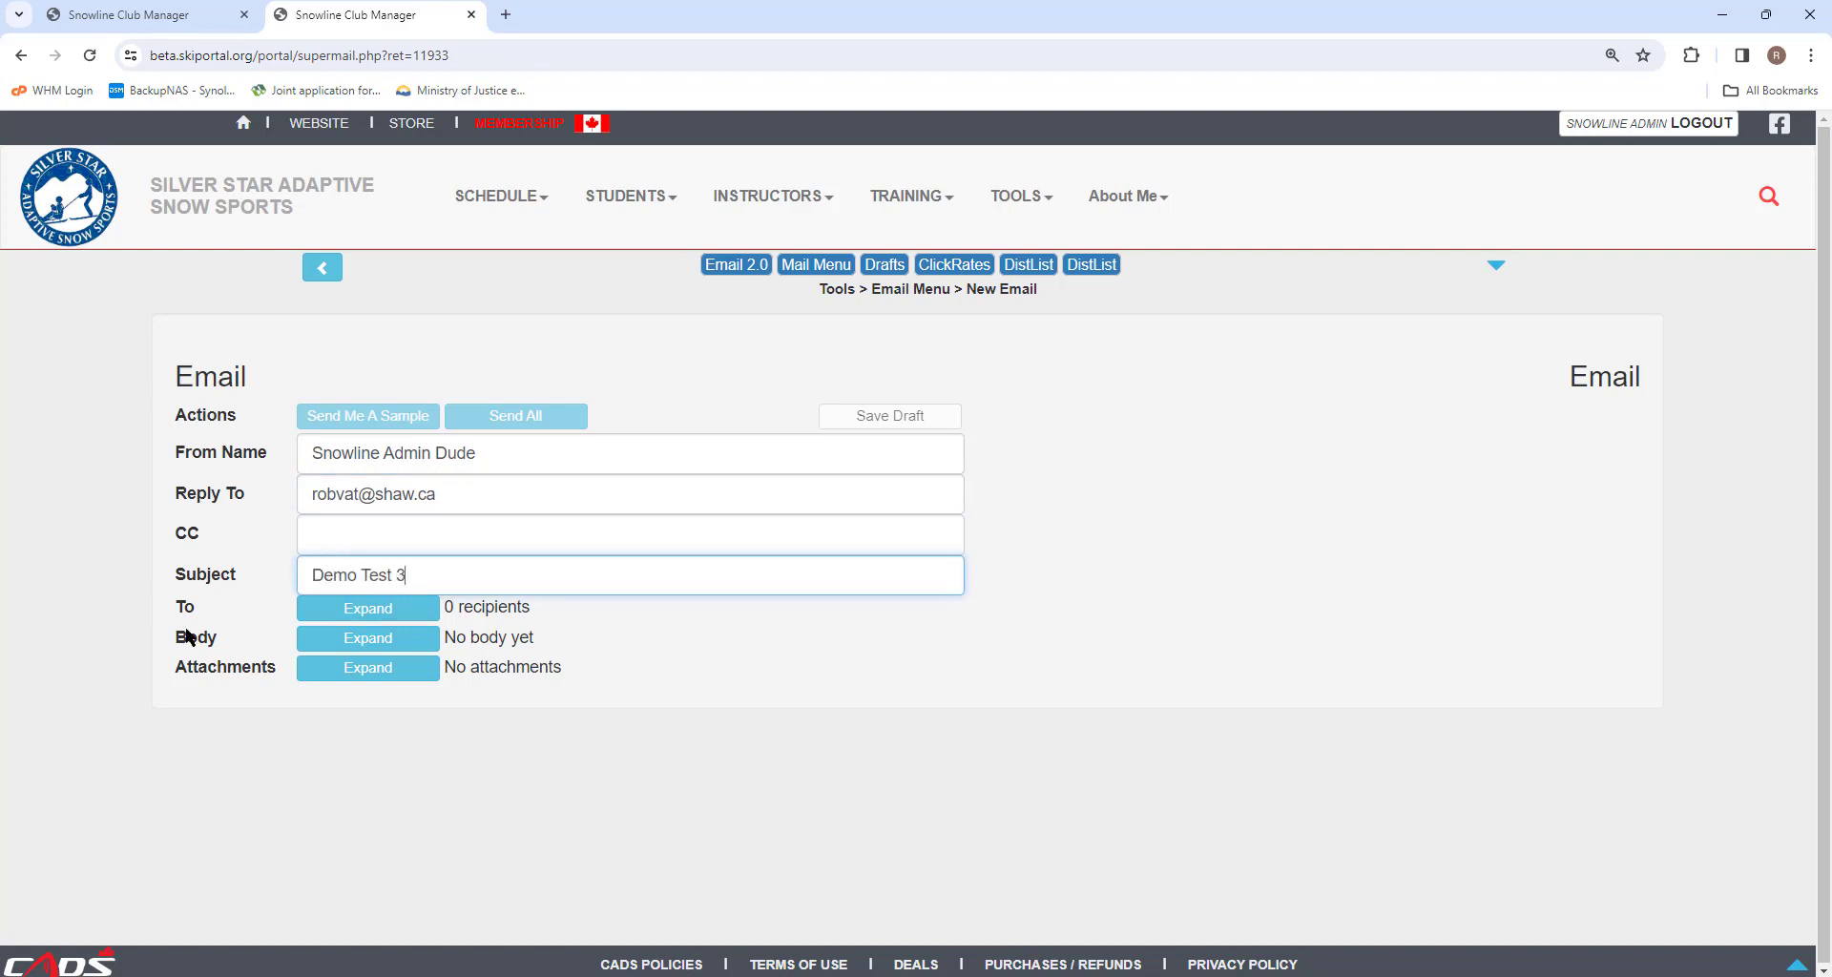
Expand the recipients panel and try adding distribution list List 1 before clearing it again.
{"action": "left_click", "coordinate": [353, 610]}
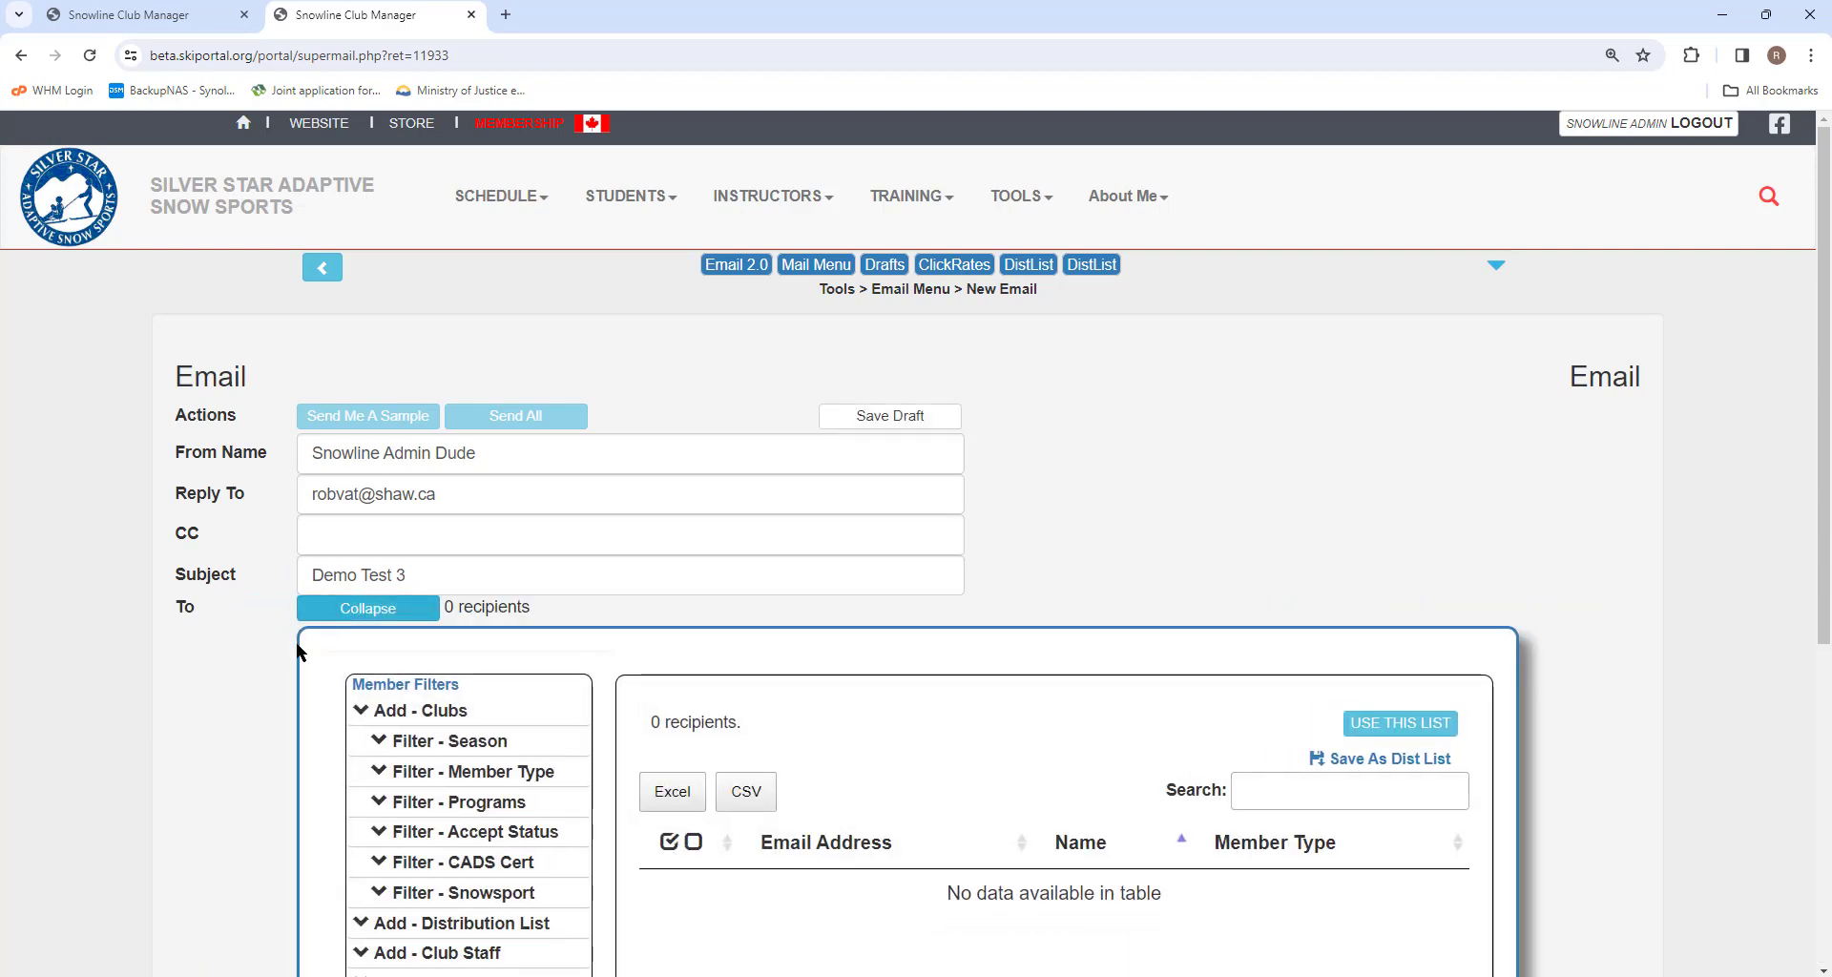
{"action": "scroll", "coordinate": [169, 703], "scroll_direction": "down", "scroll_amount": 2}
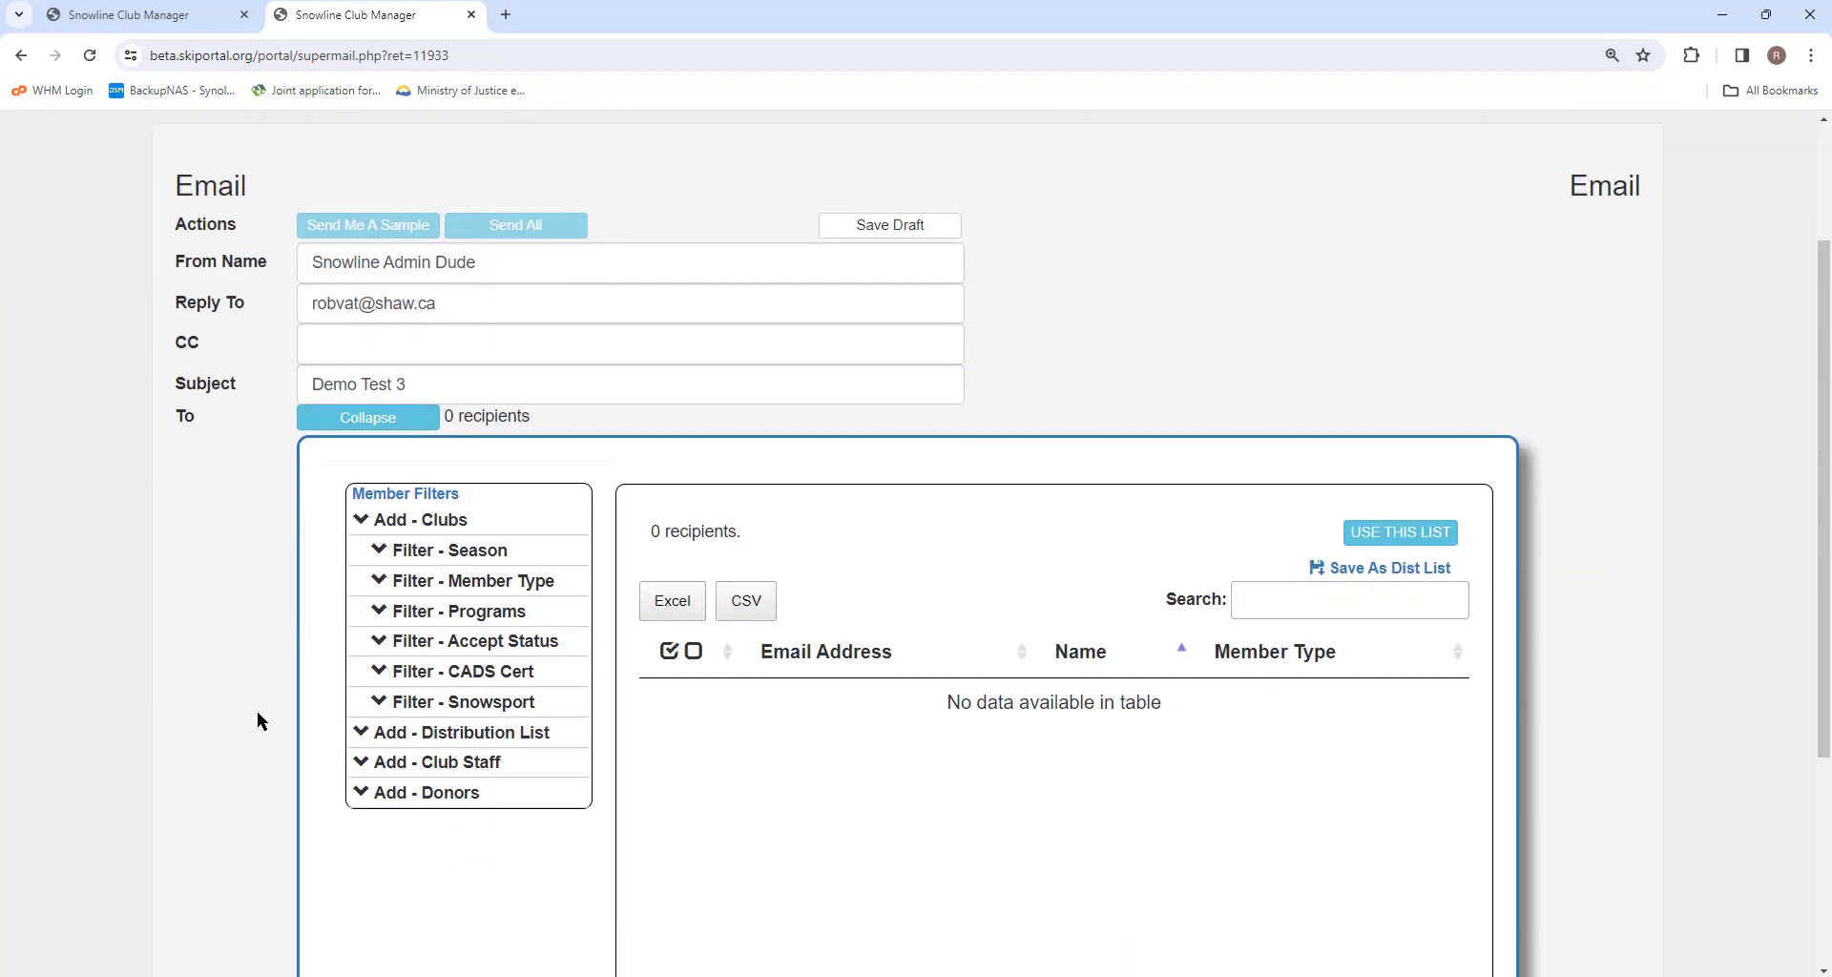
{"action": "left_click", "coordinate": [436, 735]}
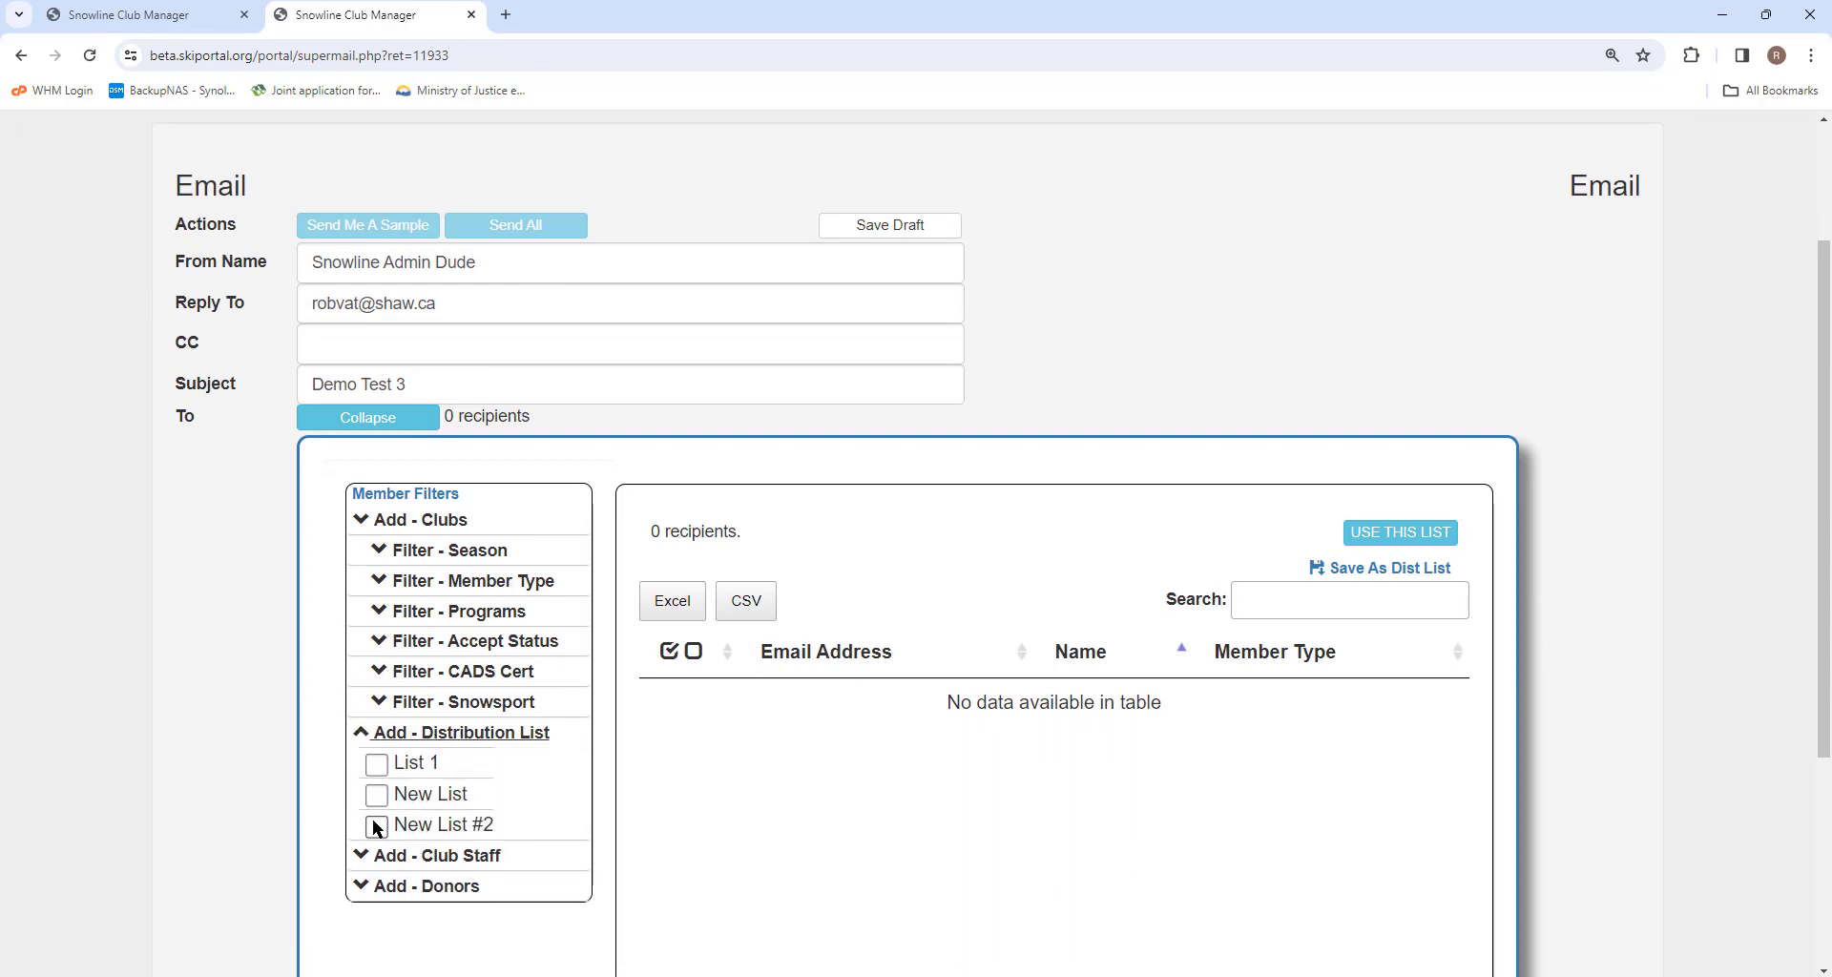
{"action": "left_click", "coordinate": [372, 771]}
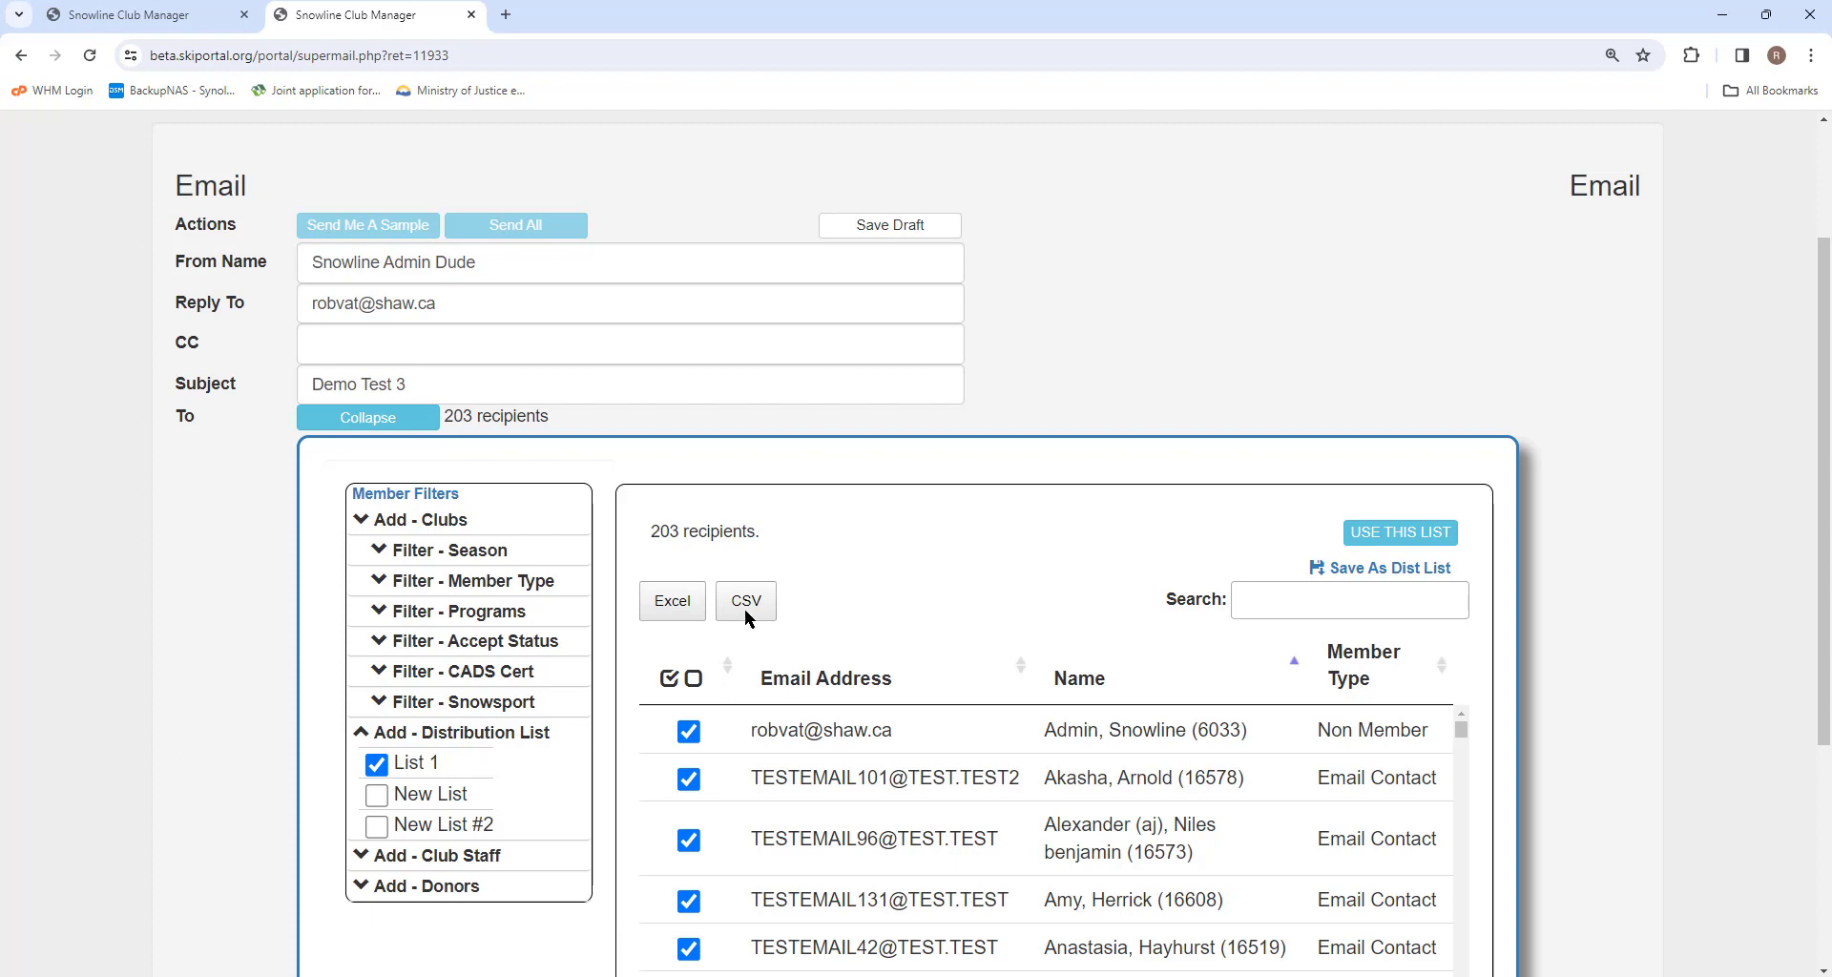
{"action": "left_click", "coordinate": [377, 764]}
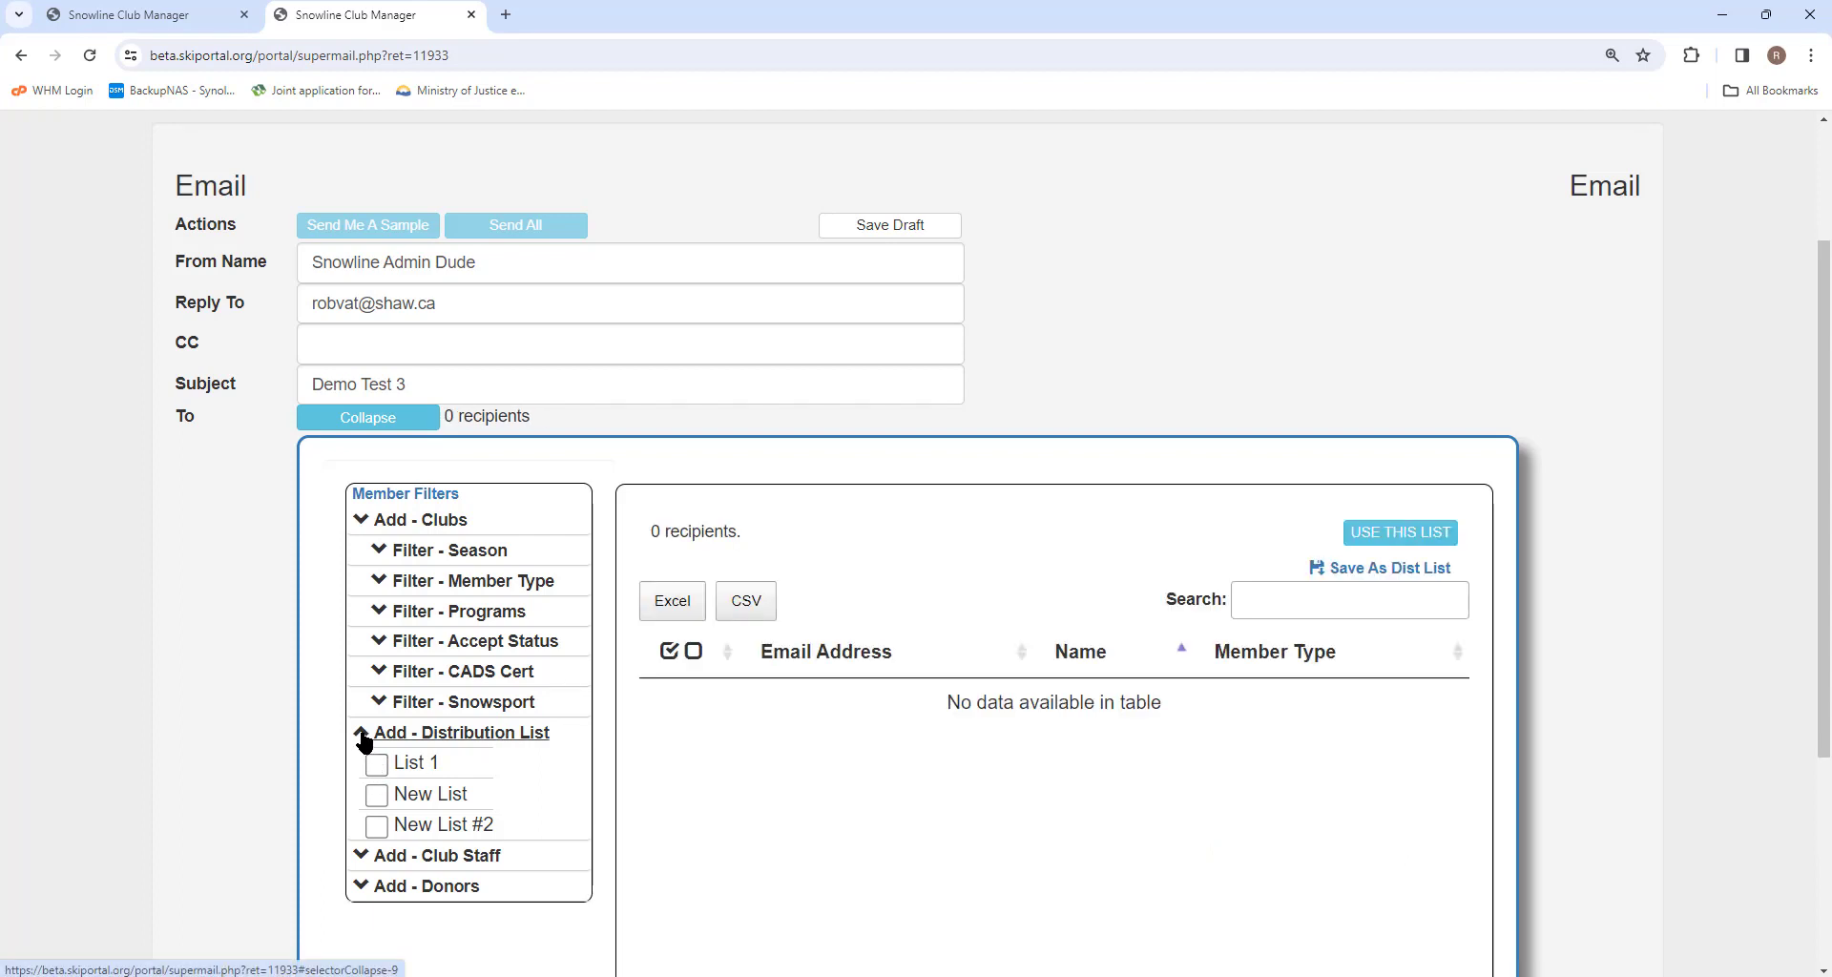
{"action": "left_click", "coordinate": [365, 733]}
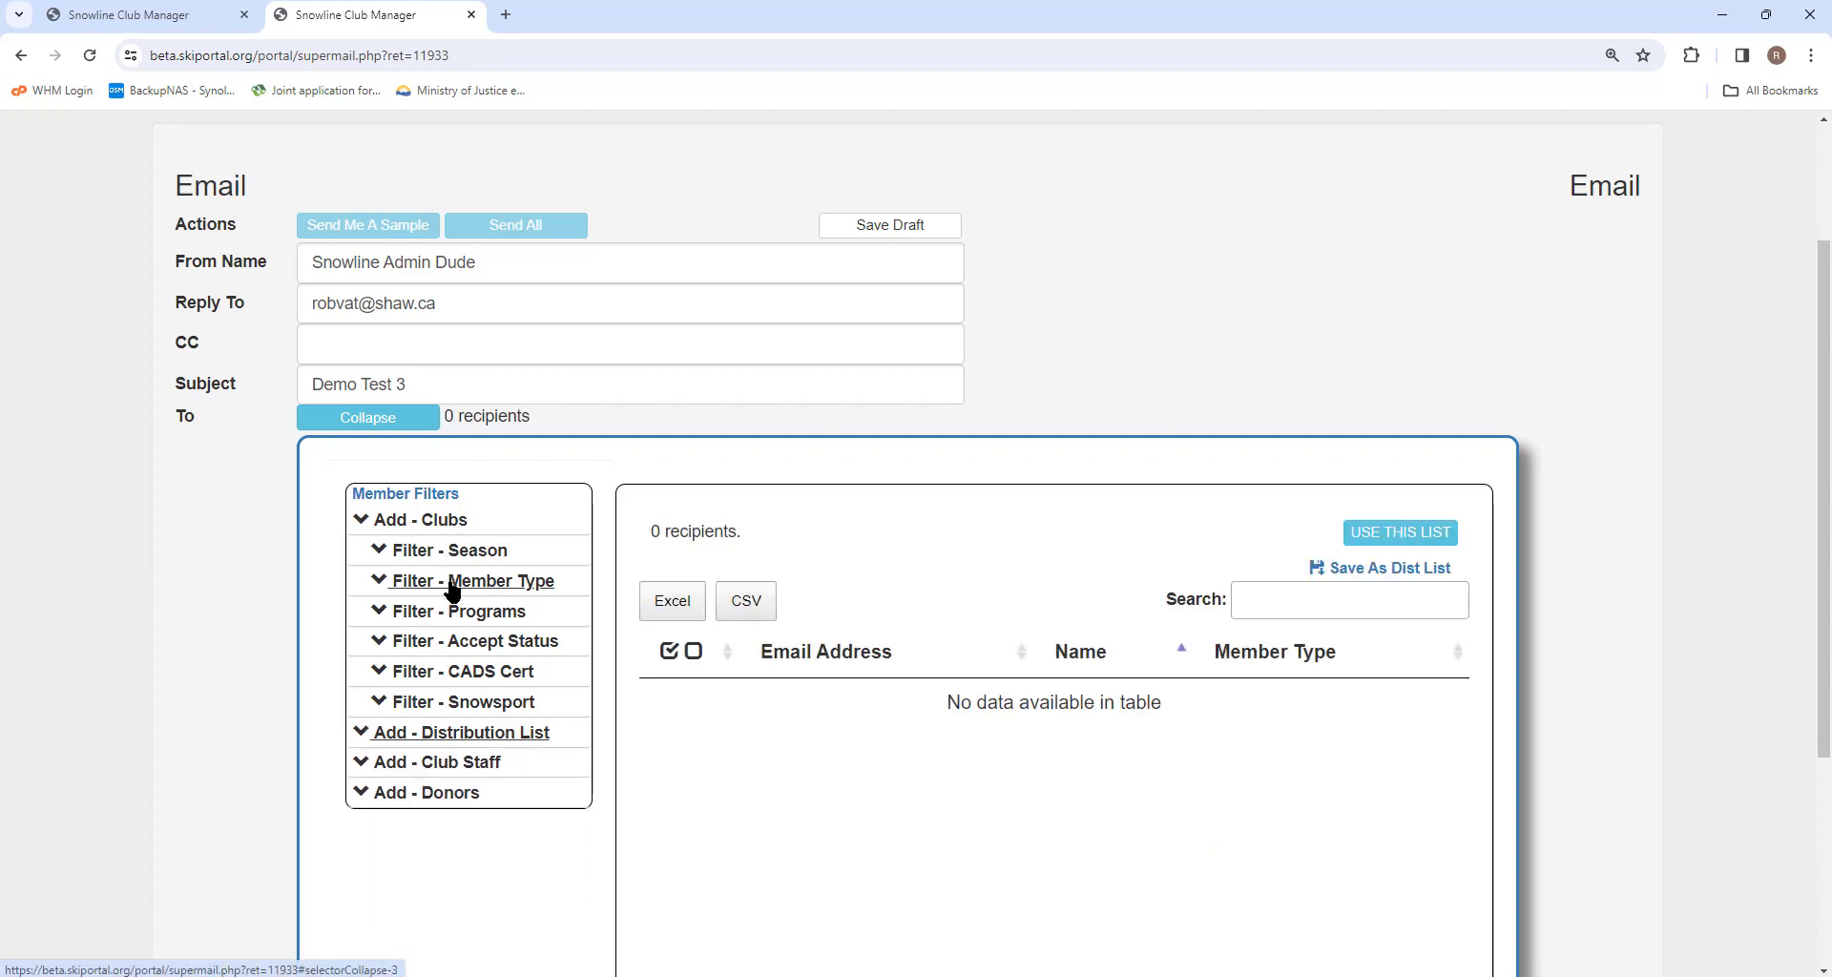
Expand the club filters and restrict the recipients to the Student member type.
{"action": "left_click", "coordinate": [423, 523]}
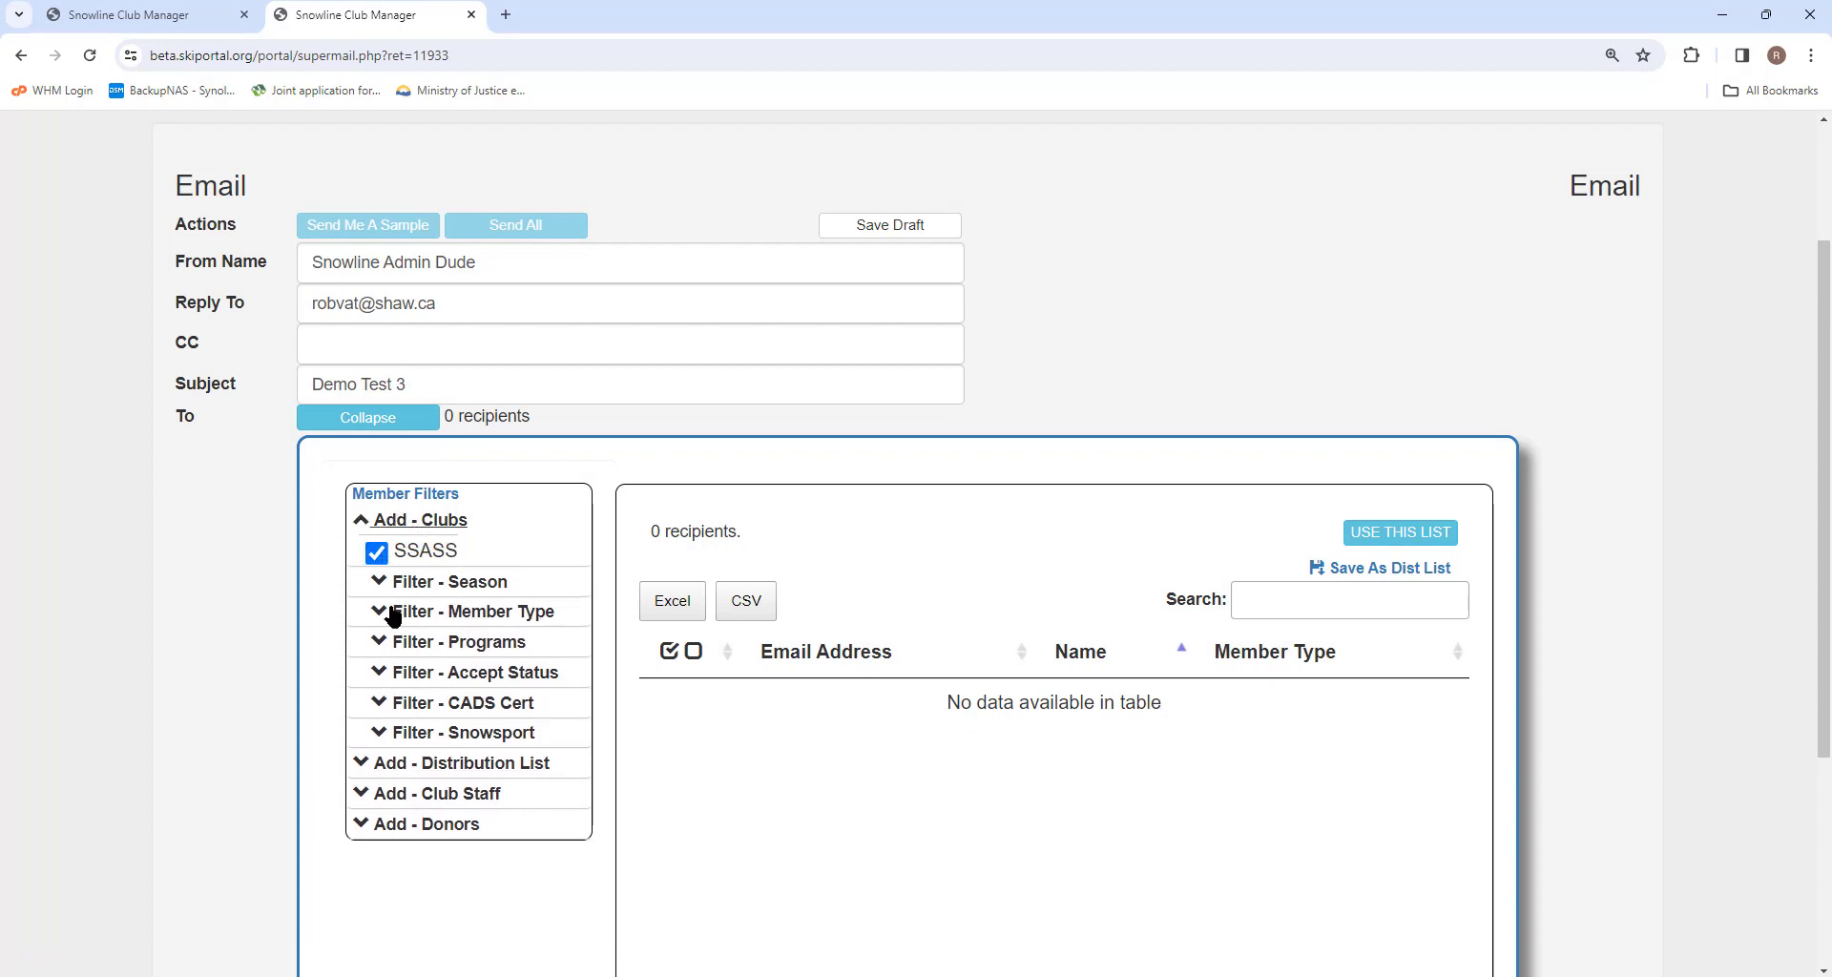
{"action": "left_click", "coordinate": [391, 524]}
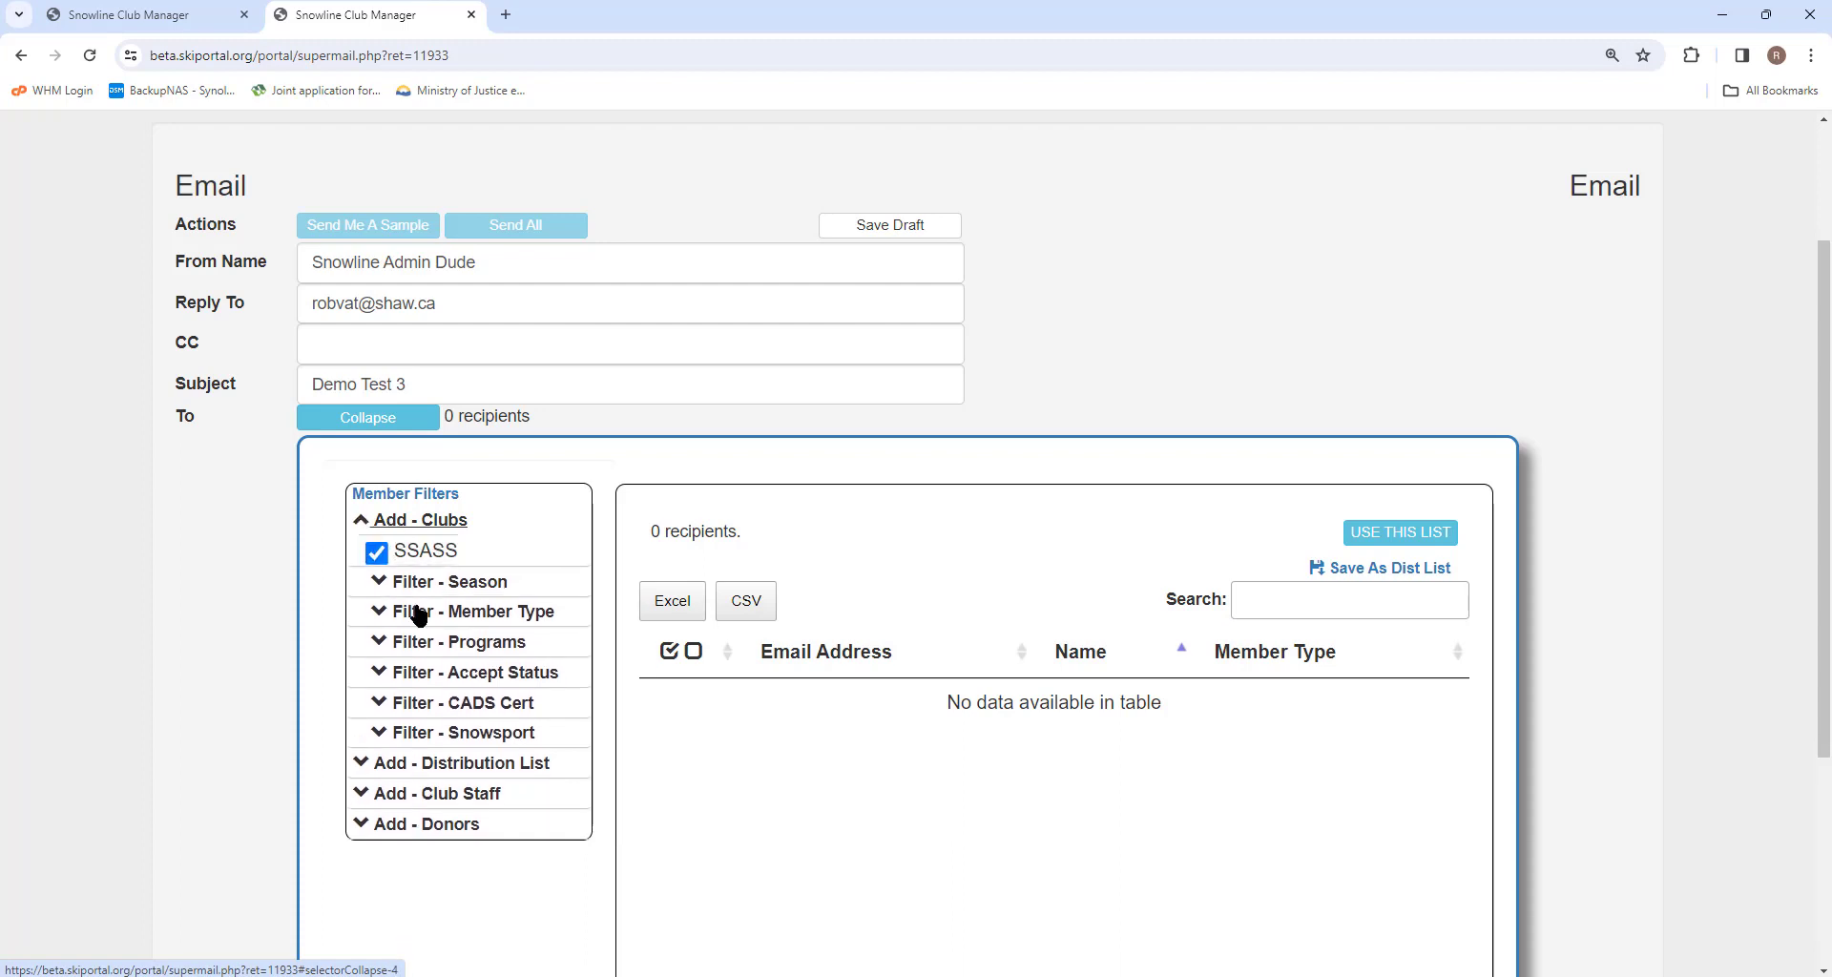
{"action": "left_click", "coordinate": [410, 605]}
{"action": "left_click", "coordinate": [379, 611]}
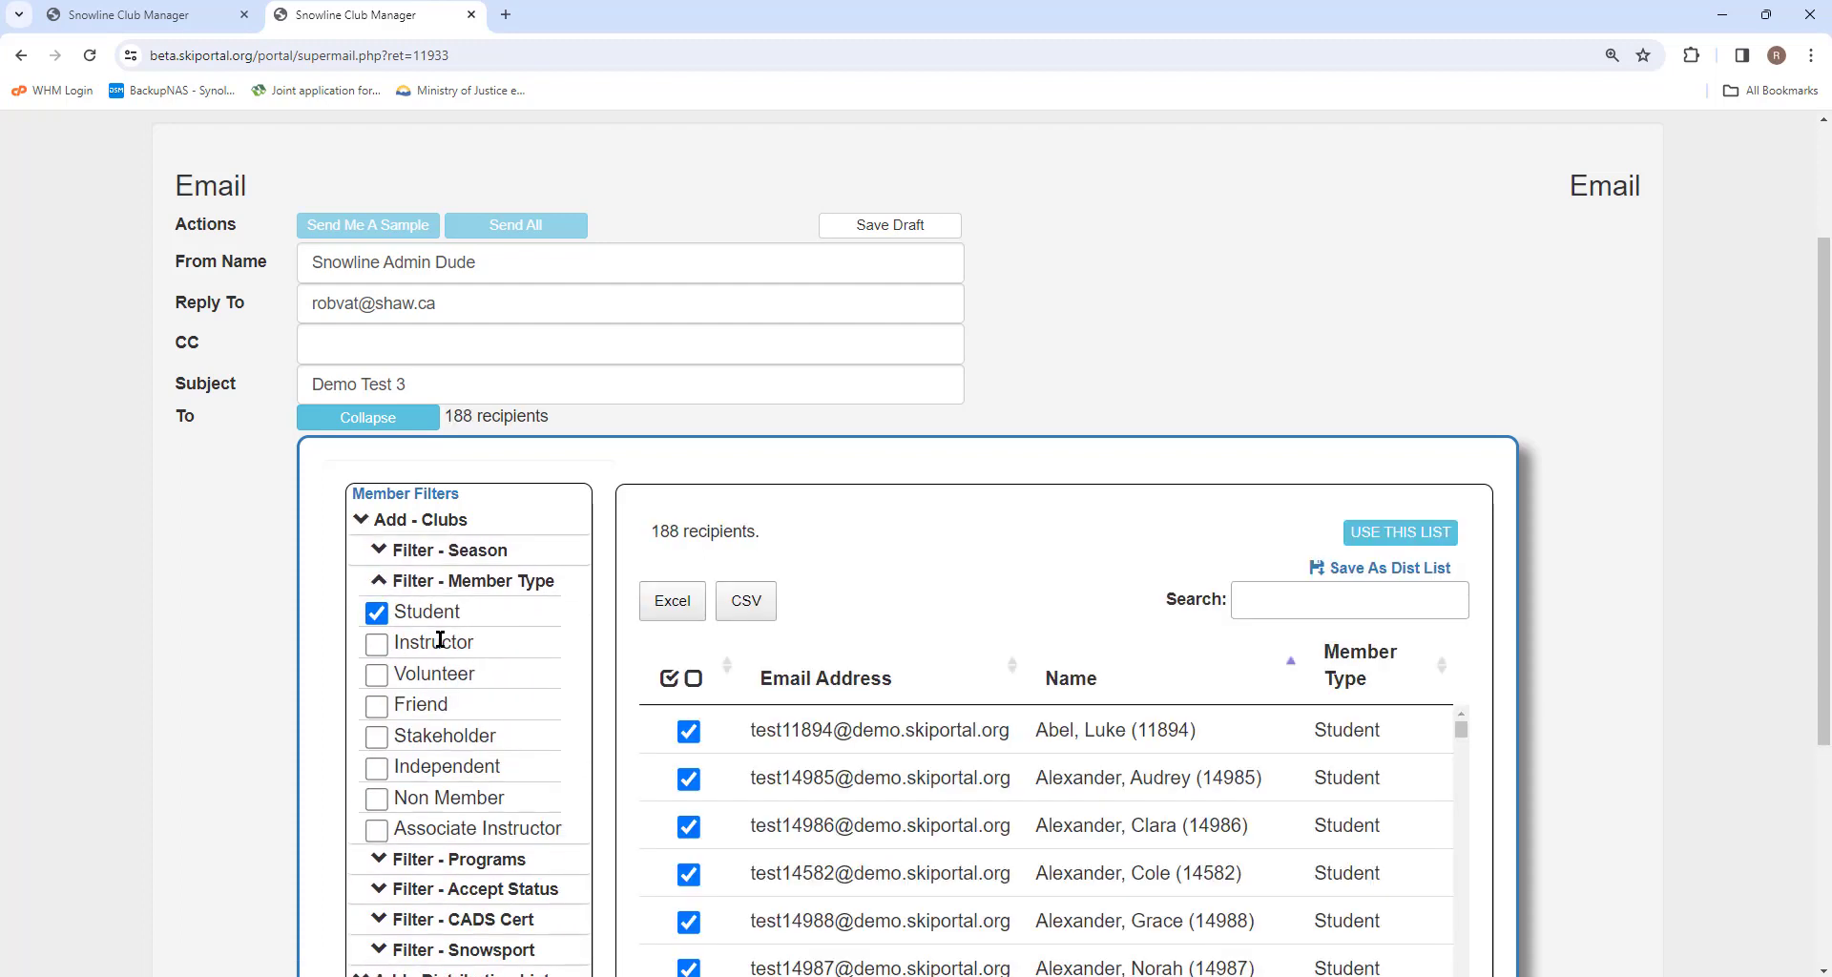
Try narrowing the recipient list to a single selected member before reselecting all recipients.
{"action": "left_click", "coordinate": [693, 678]}
{"action": "left_click", "coordinate": [691, 731]}
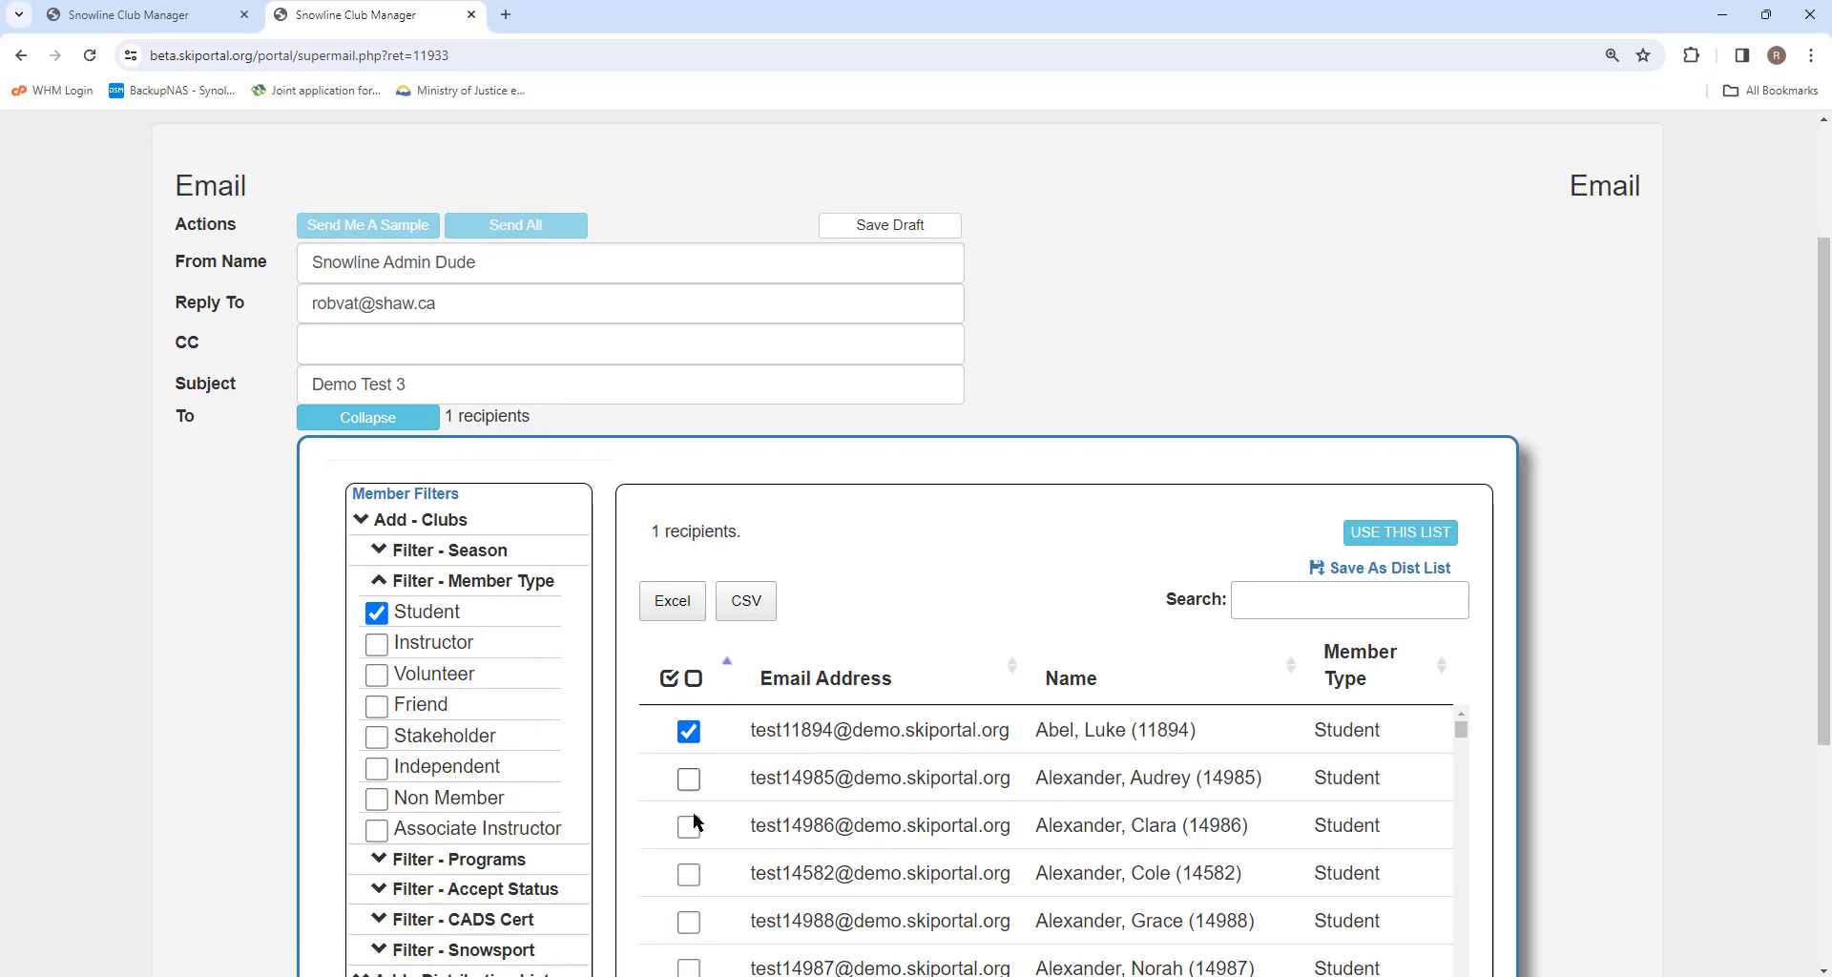
{"action": "left_click", "coordinate": [669, 678]}
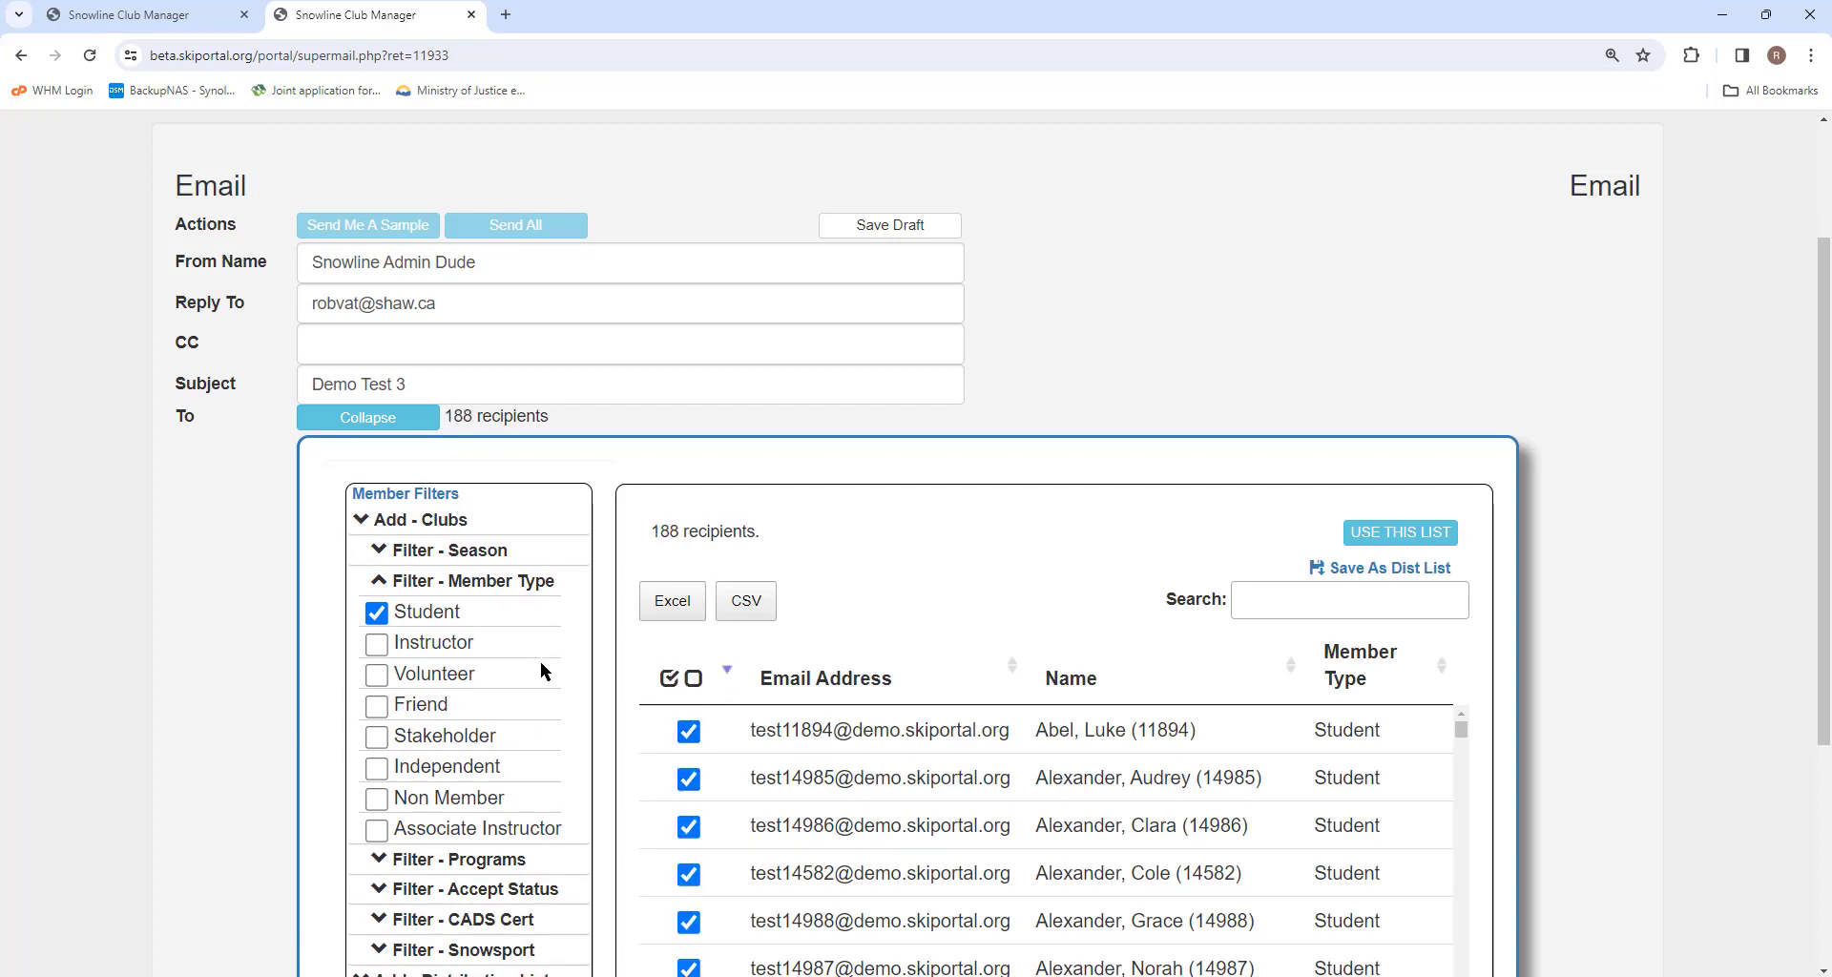
Add the Instructor and Volunteer member types to the recipient filter.
{"action": "left_click", "coordinate": [376, 646]}
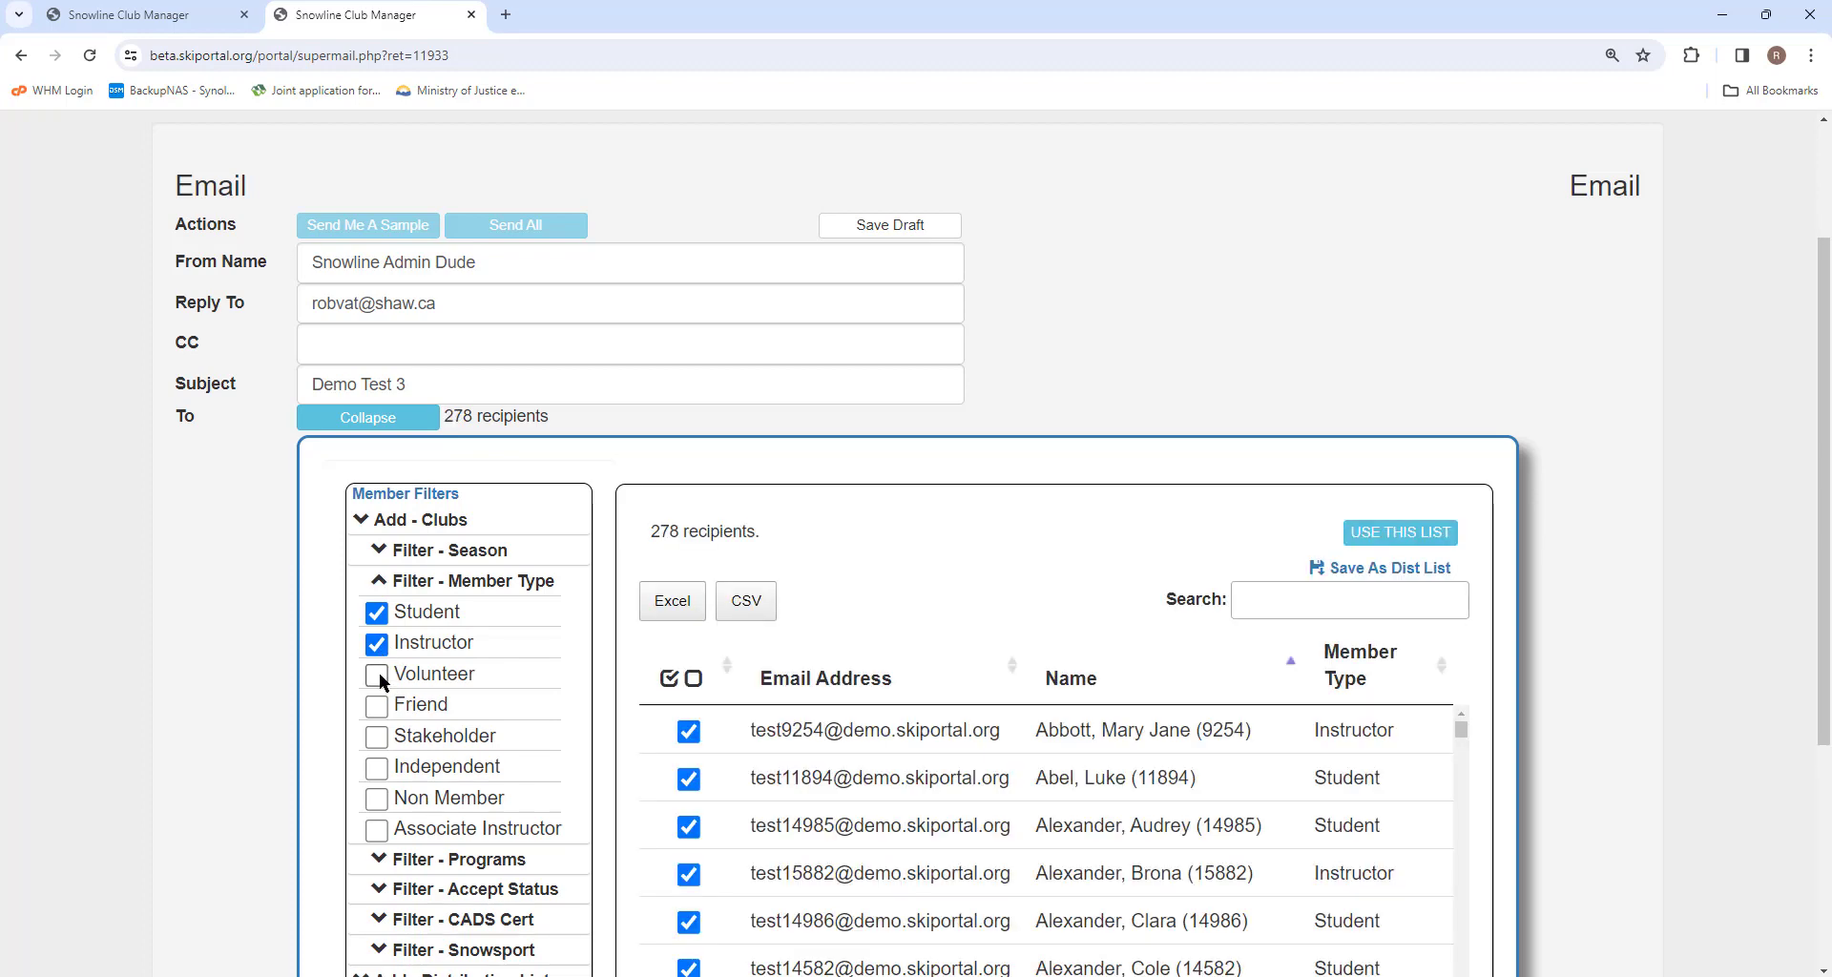
{"action": "left_click", "coordinate": [380, 675]}
{"action": "scroll", "coordinate": [441, 646], "scroll_direction": "down", "scroll_amount": 2}
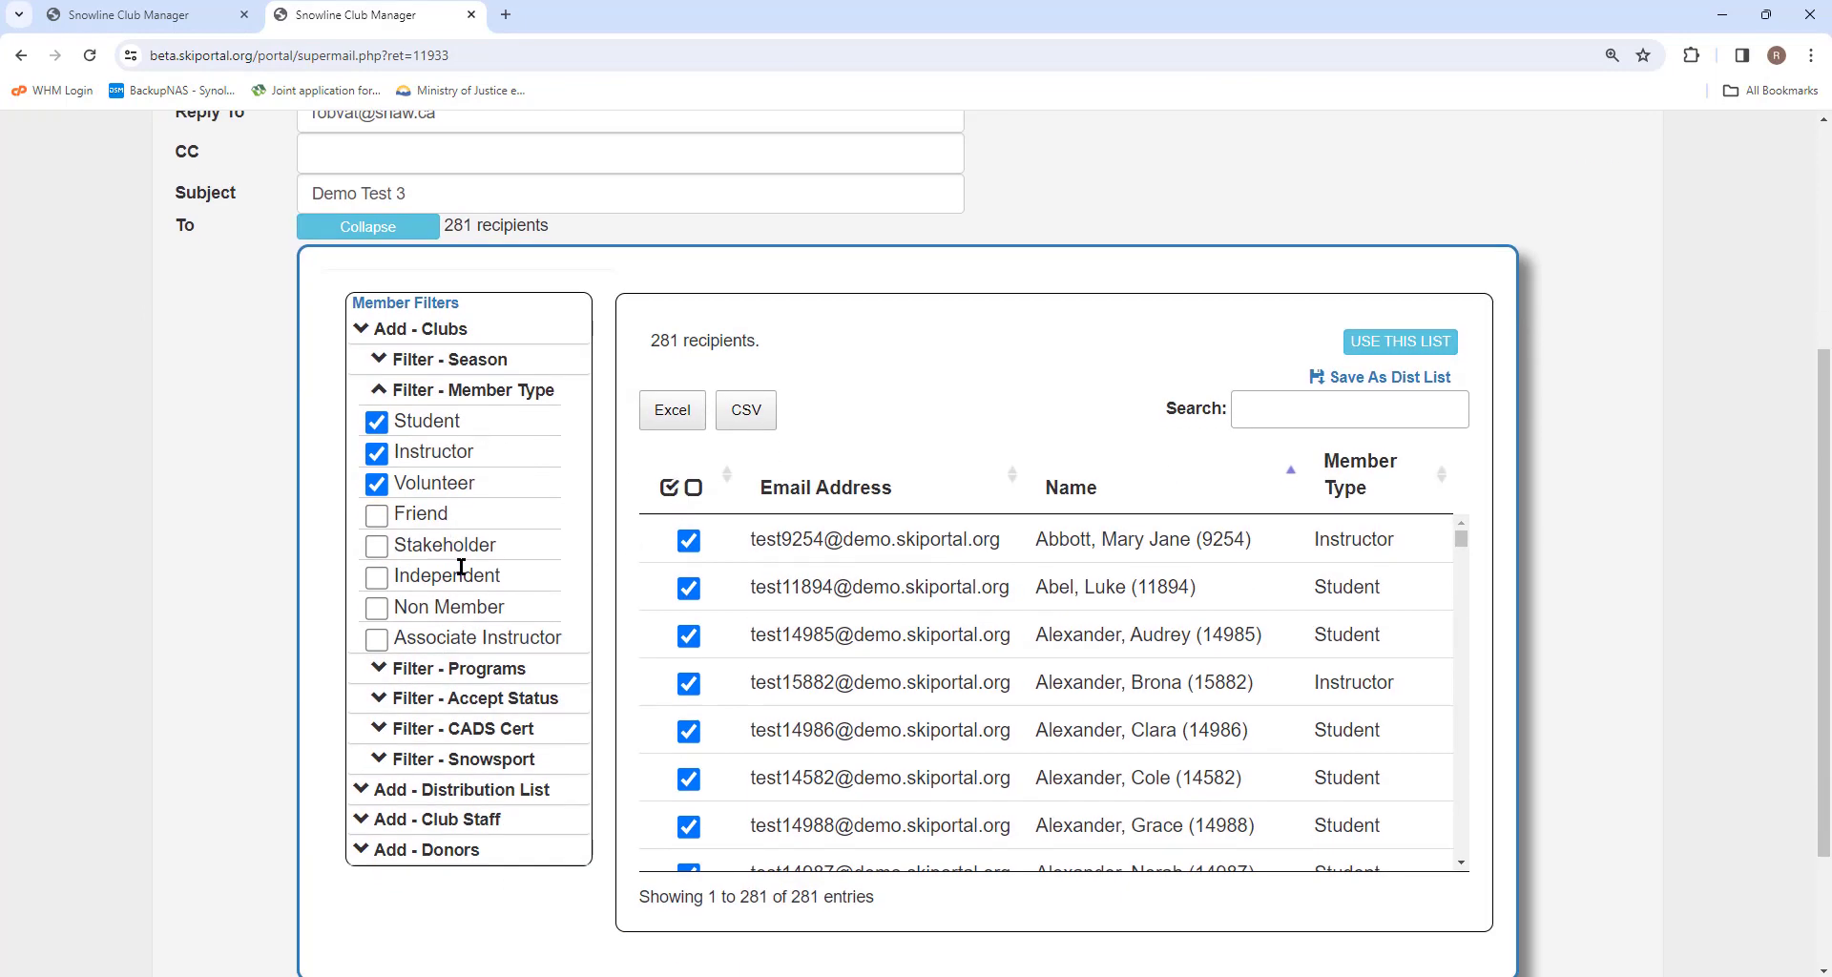
Open the program filters and limit the recipients to the Weekly program.
{"action": "left_click", "coordinate": [383, 671]}
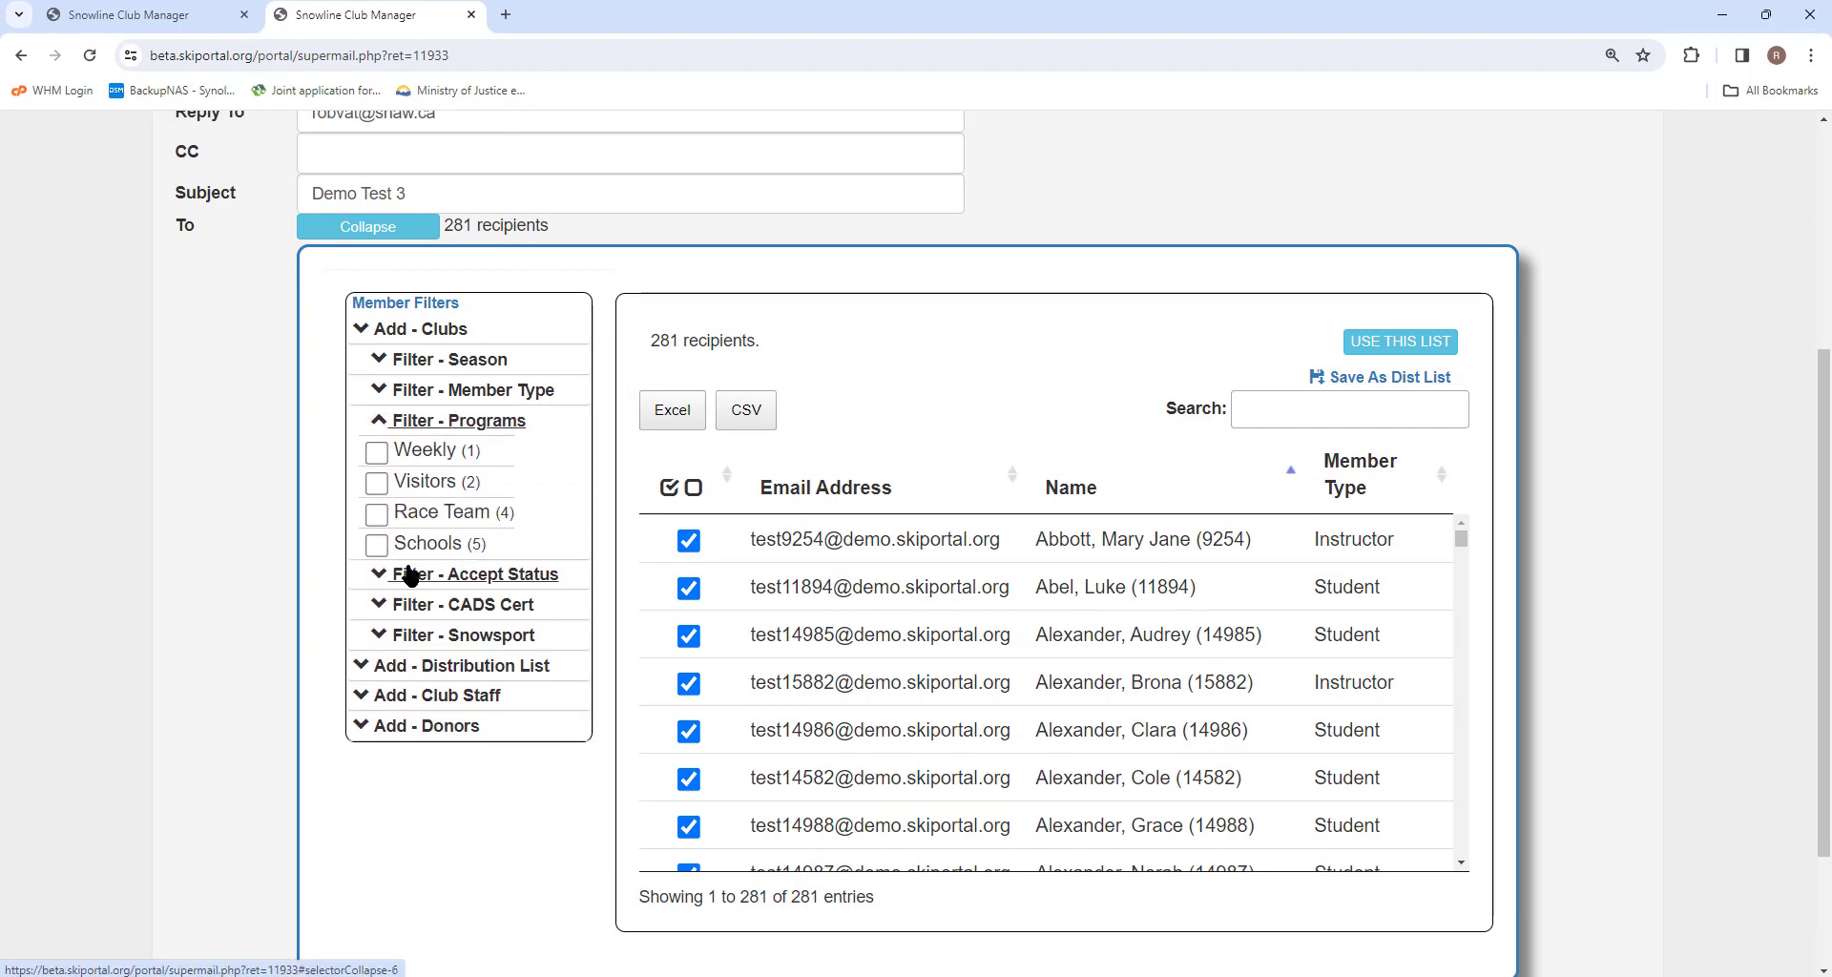
{"action": "left_click", "coordinate": [378, 454]}
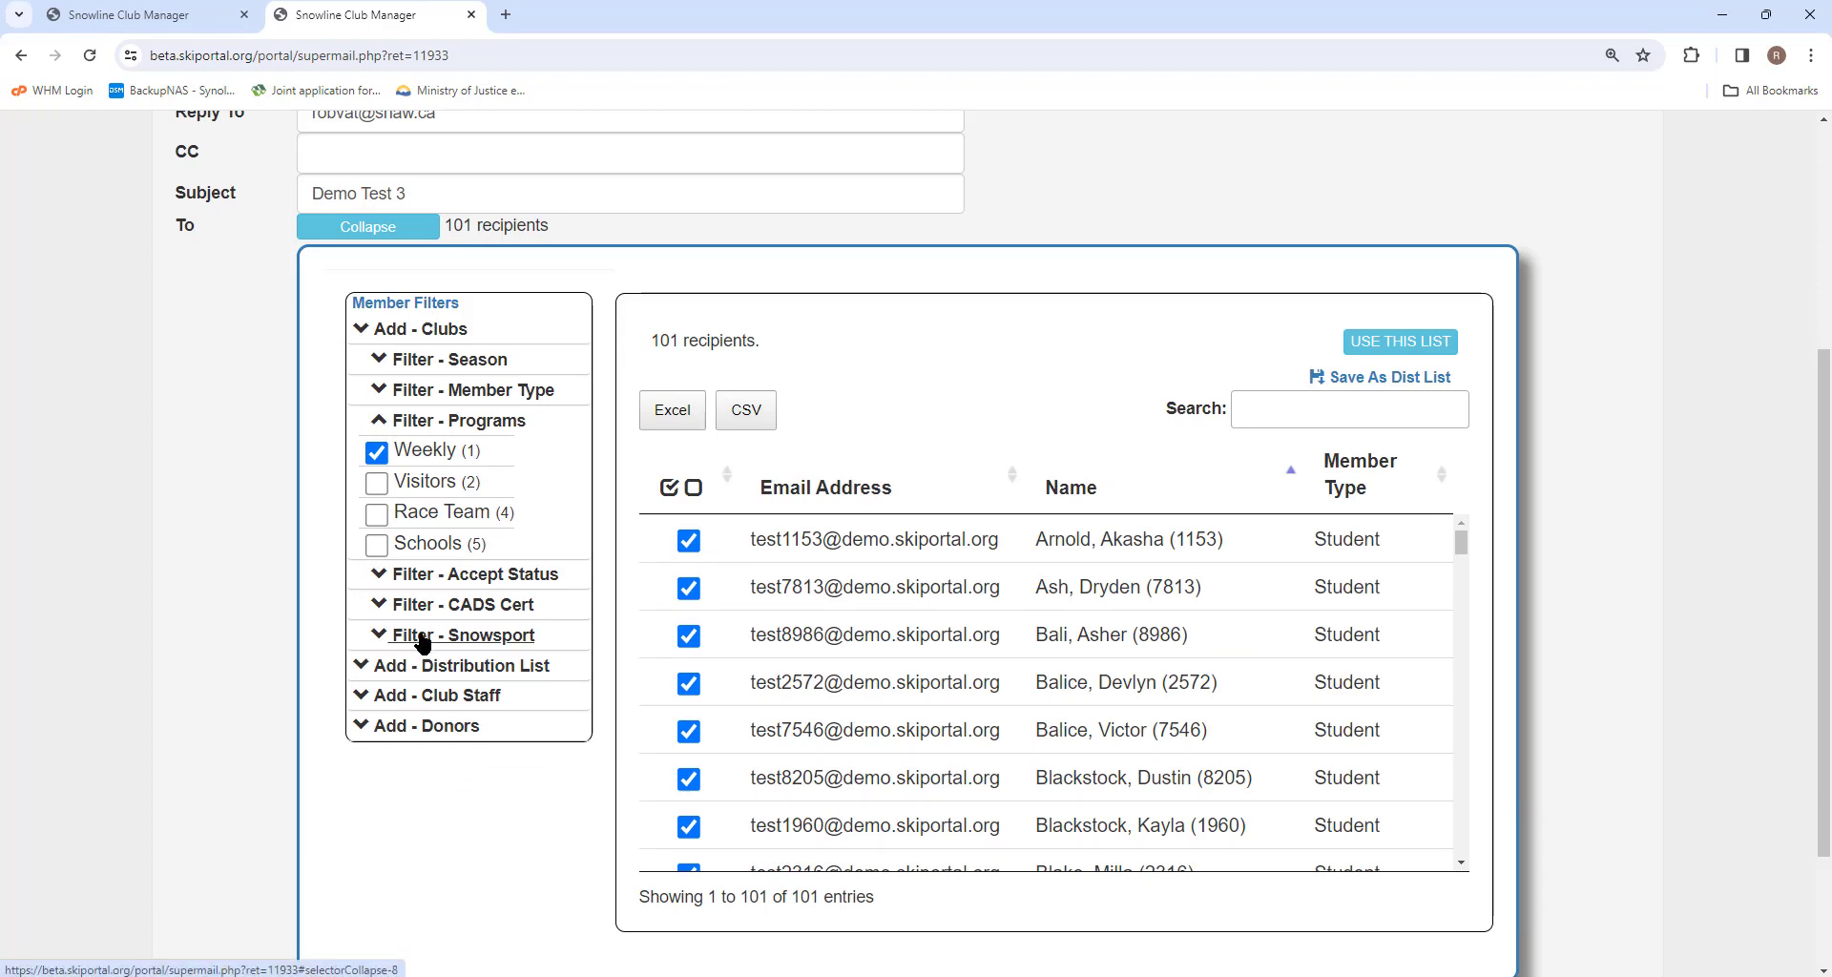
Add the President and Finance club staff to the recipients.
{"action": "left_click", "coordinate": [362, 699]}
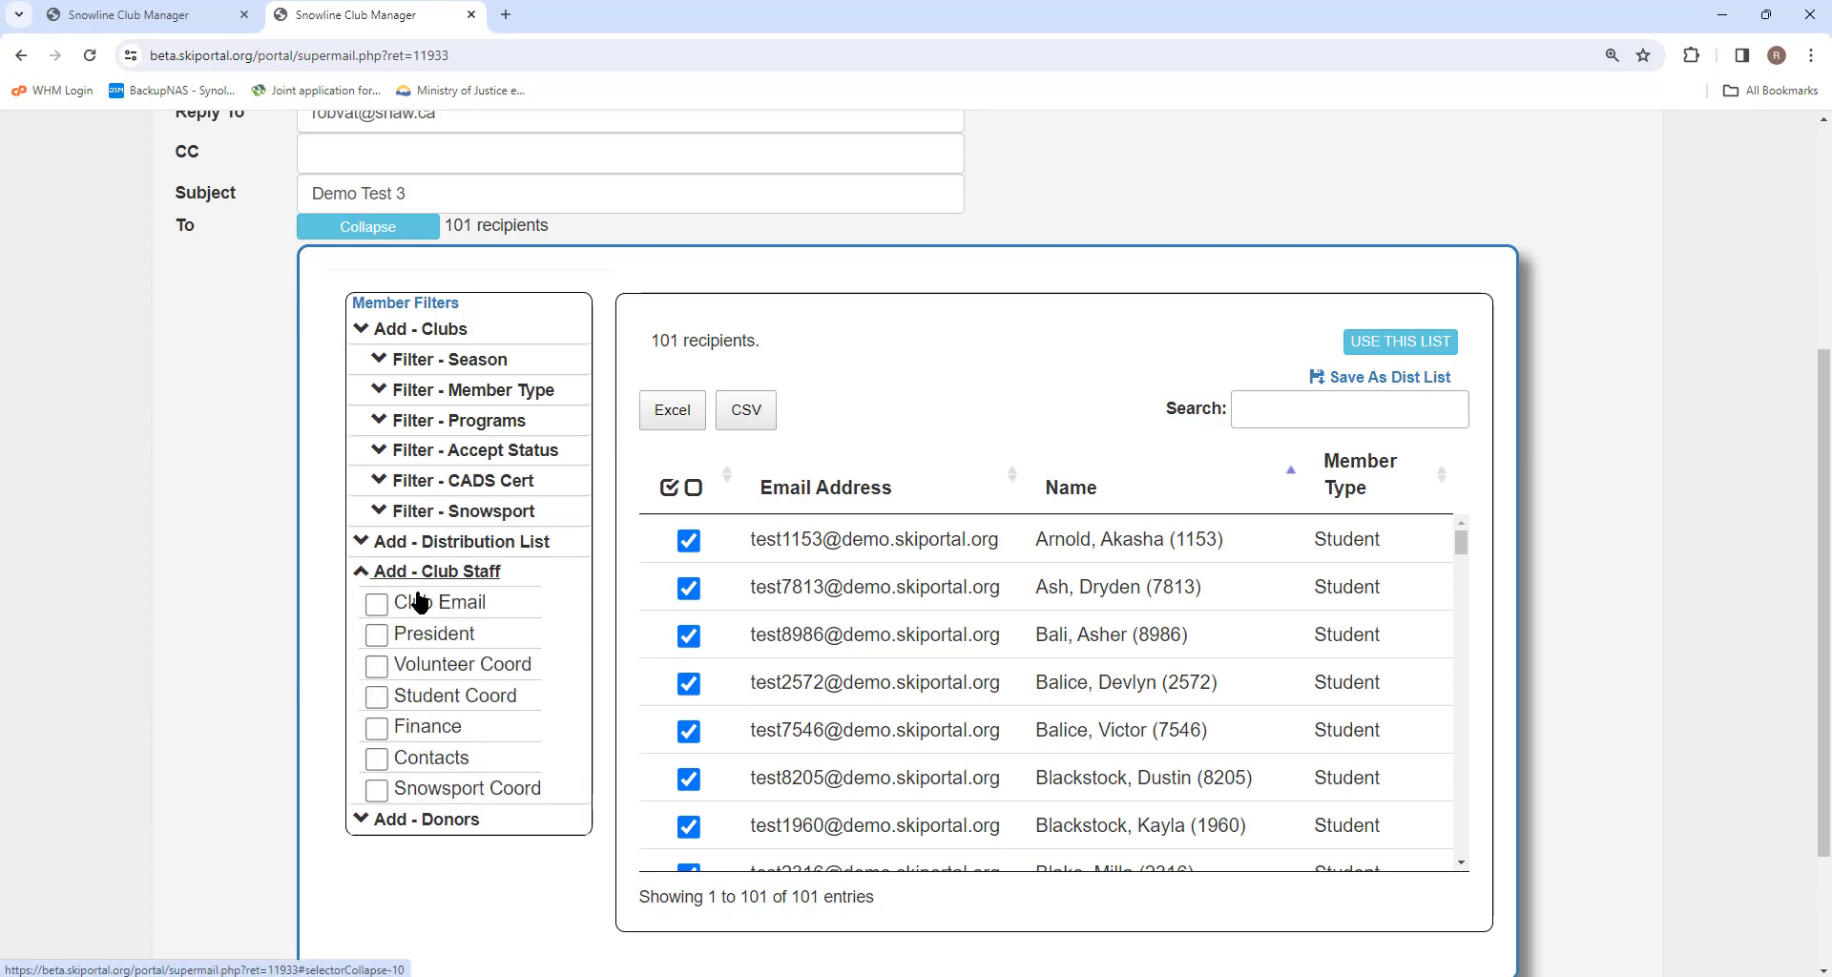
{"action": "left_click", "coordinate": [376, 635]}
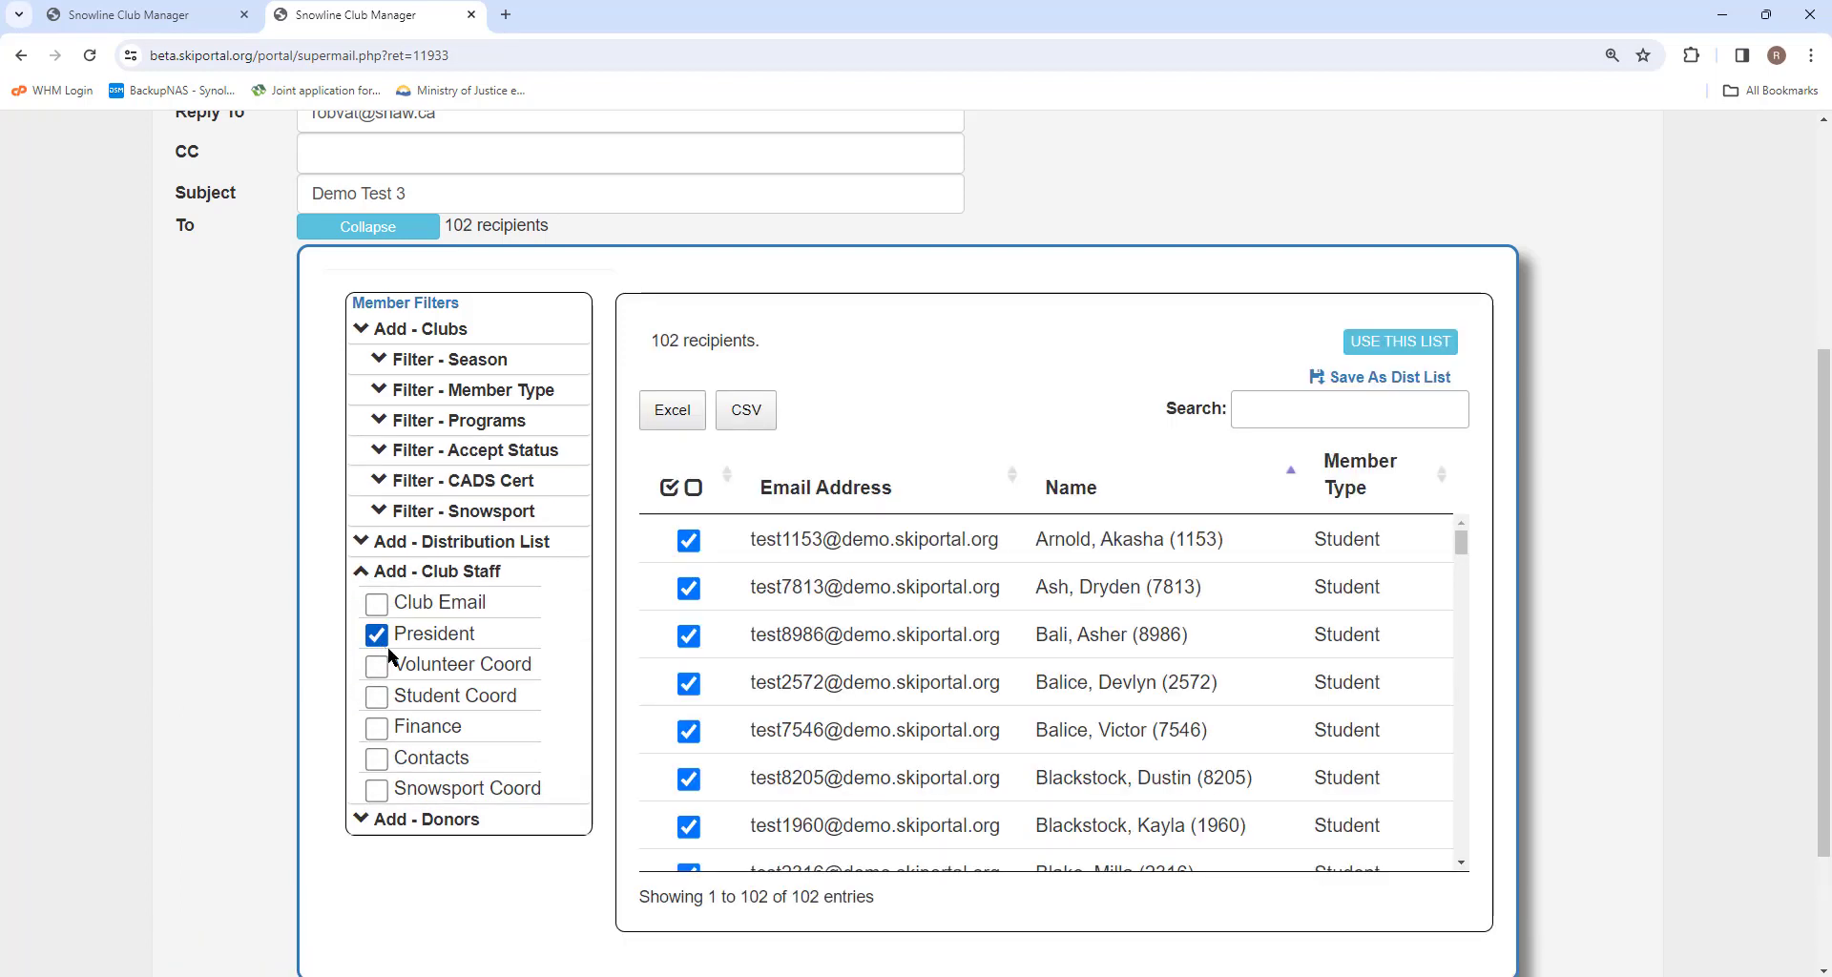
{"action": "left_click", "coordinate": [376, 727]}
{"action": "scroll", "coordinate": [402, 769], "scroll_direction": "down", "scroll_amount": 2}
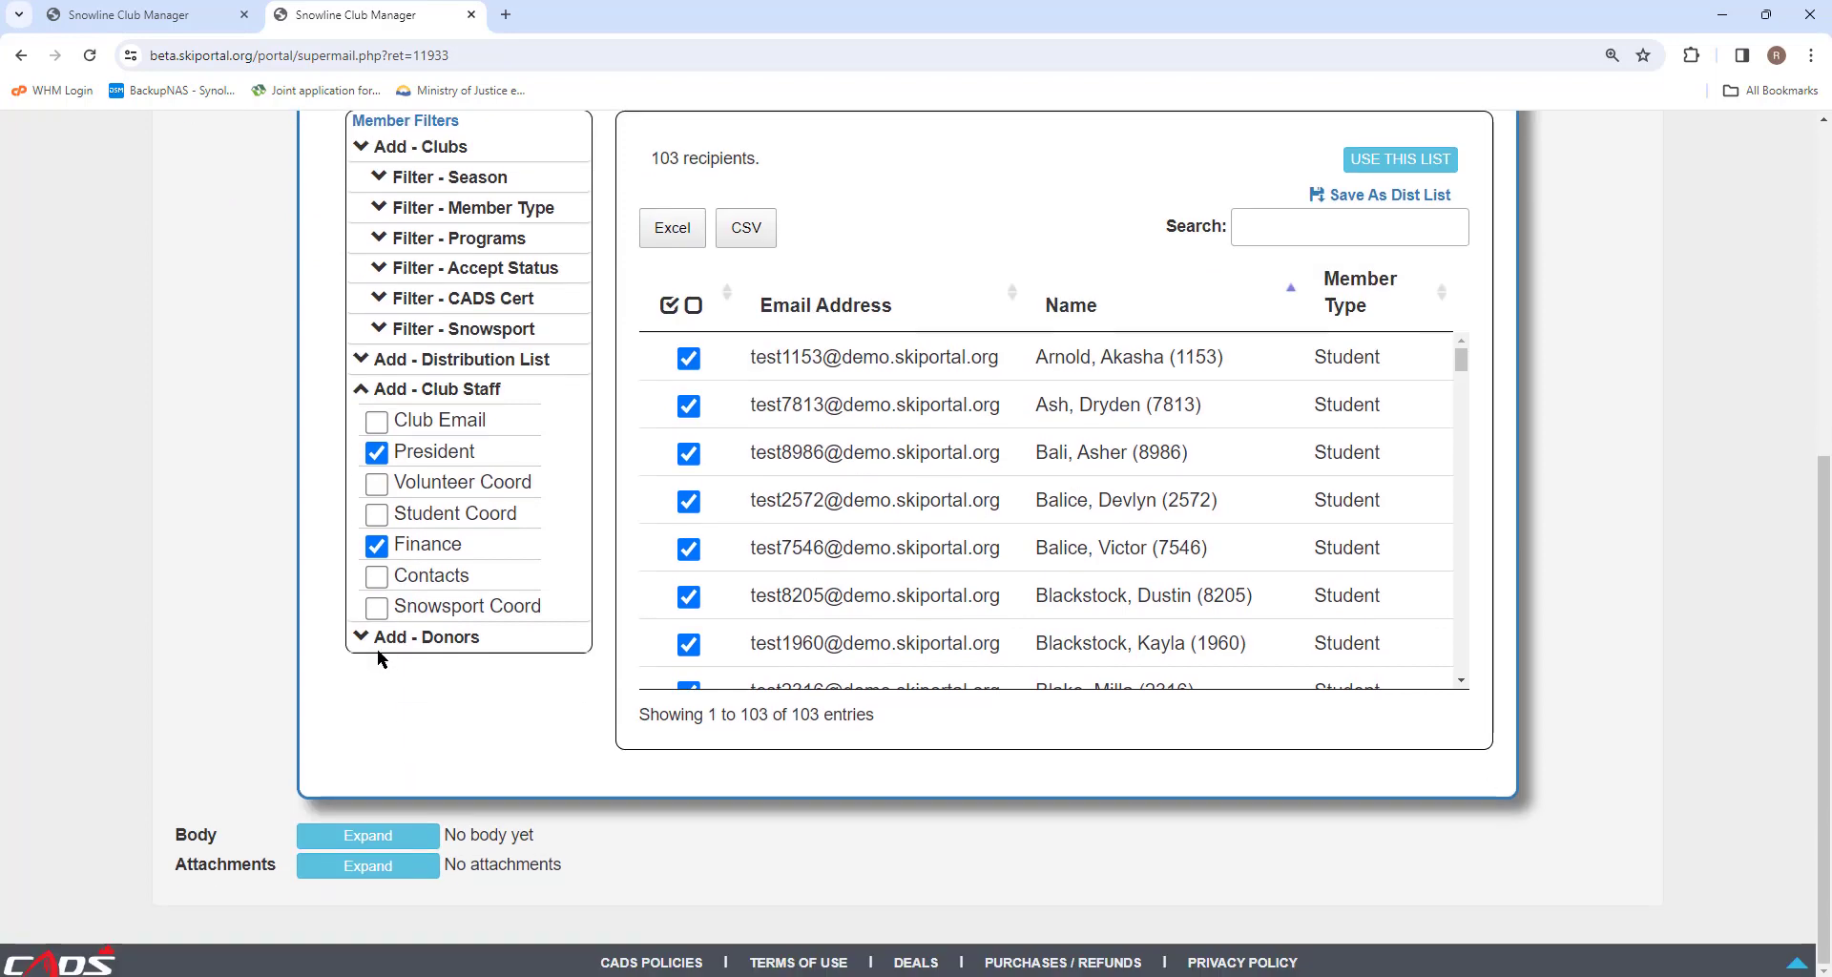
Add General Donations donors to the recipients, review the list, and apply it as the email's recipient list.
{"action": "left_click", "coordinate": [364, 638]}
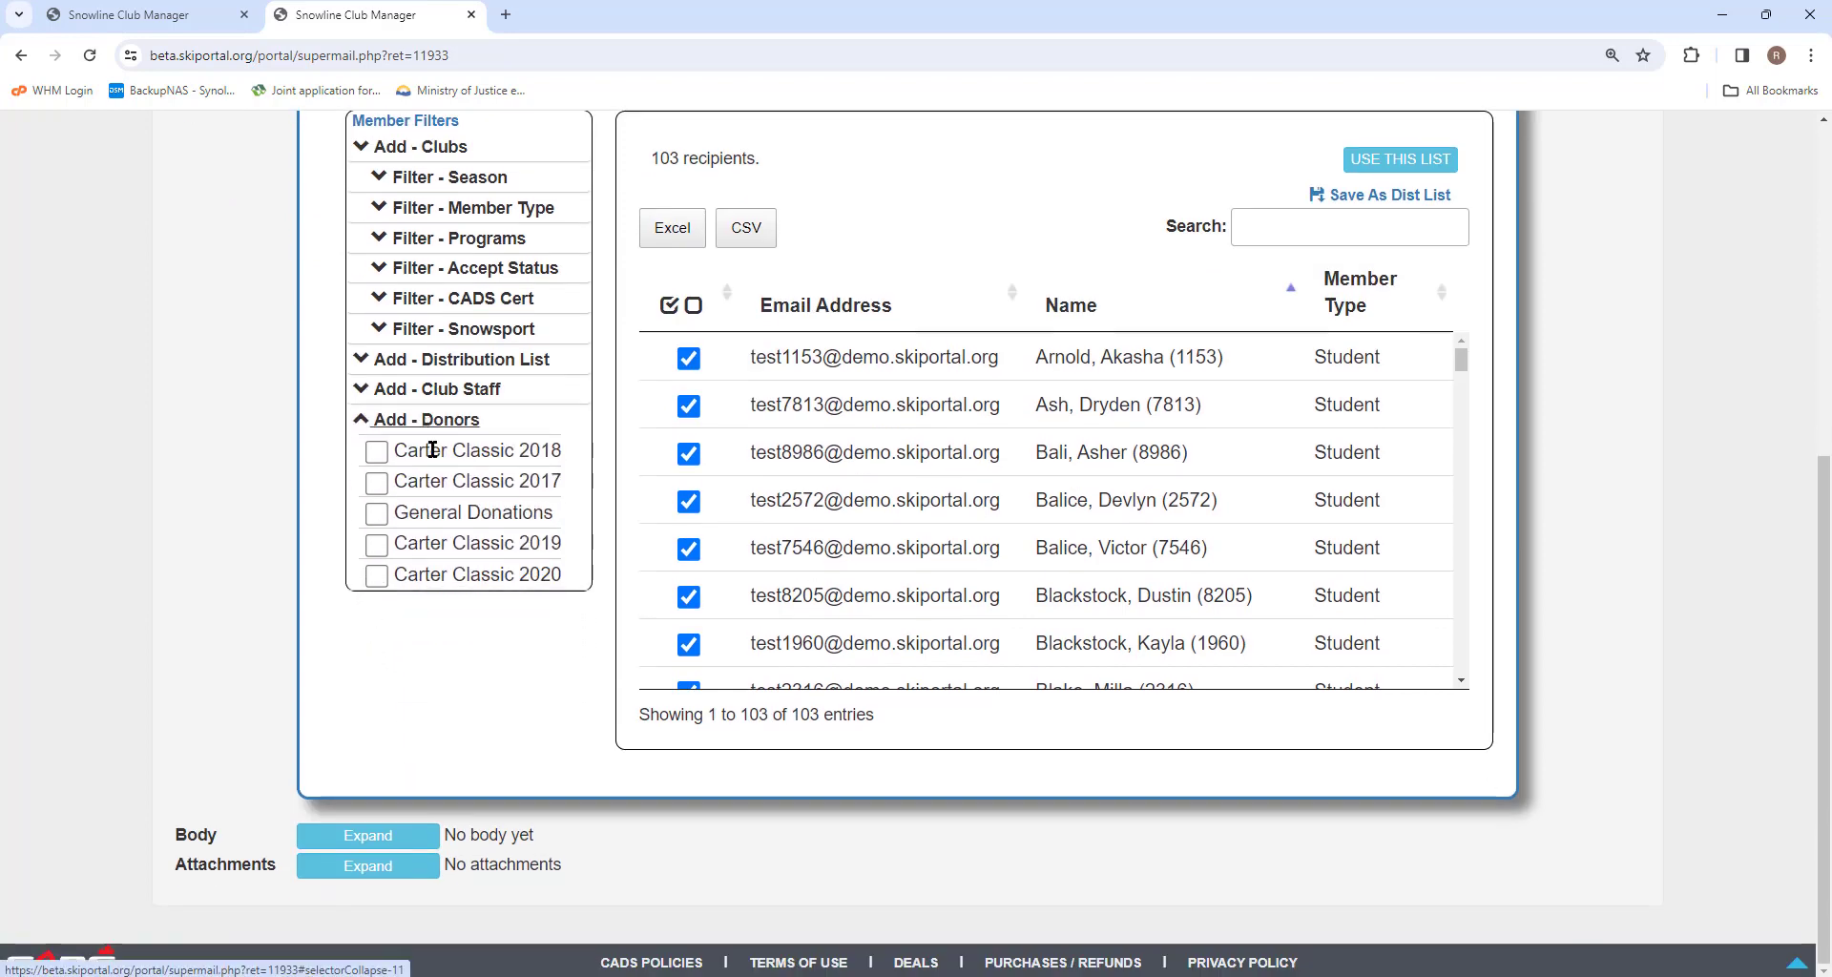
{"action": "left_click", "coordinate": [376, 514]}
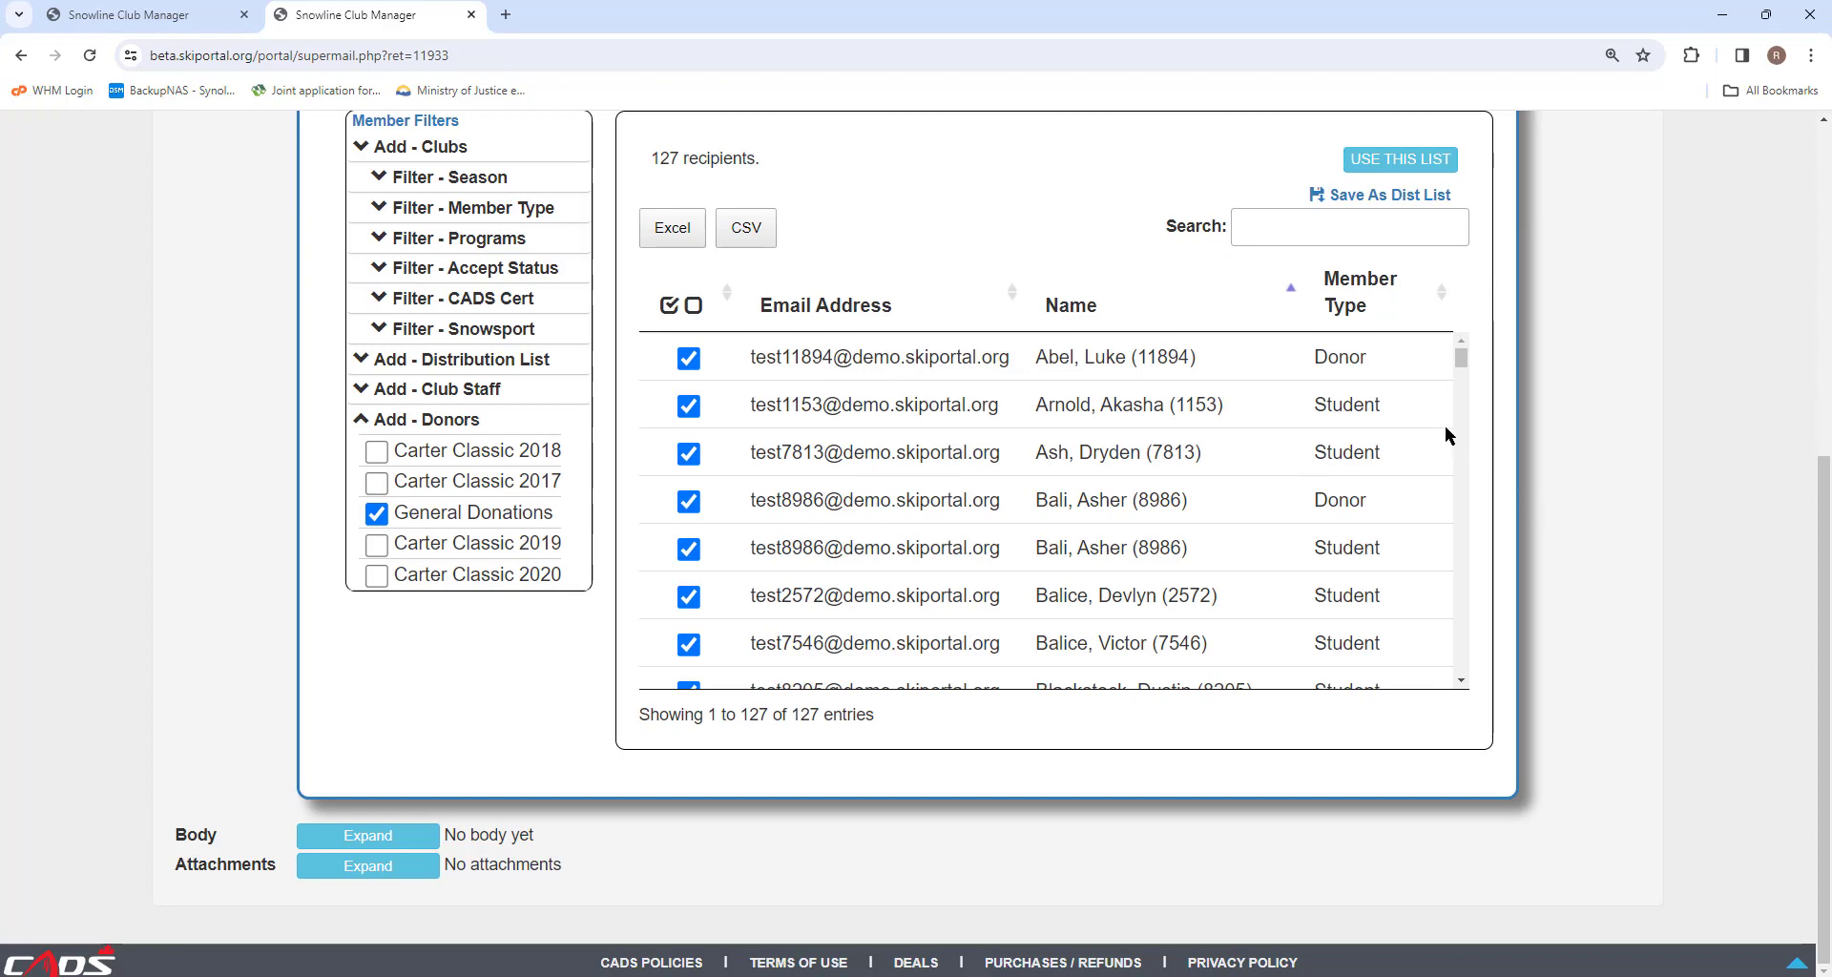
{"action": "scroll", "coordinate": [1460, 365], "scroll_direction": "down", "scroll_amount": 8}
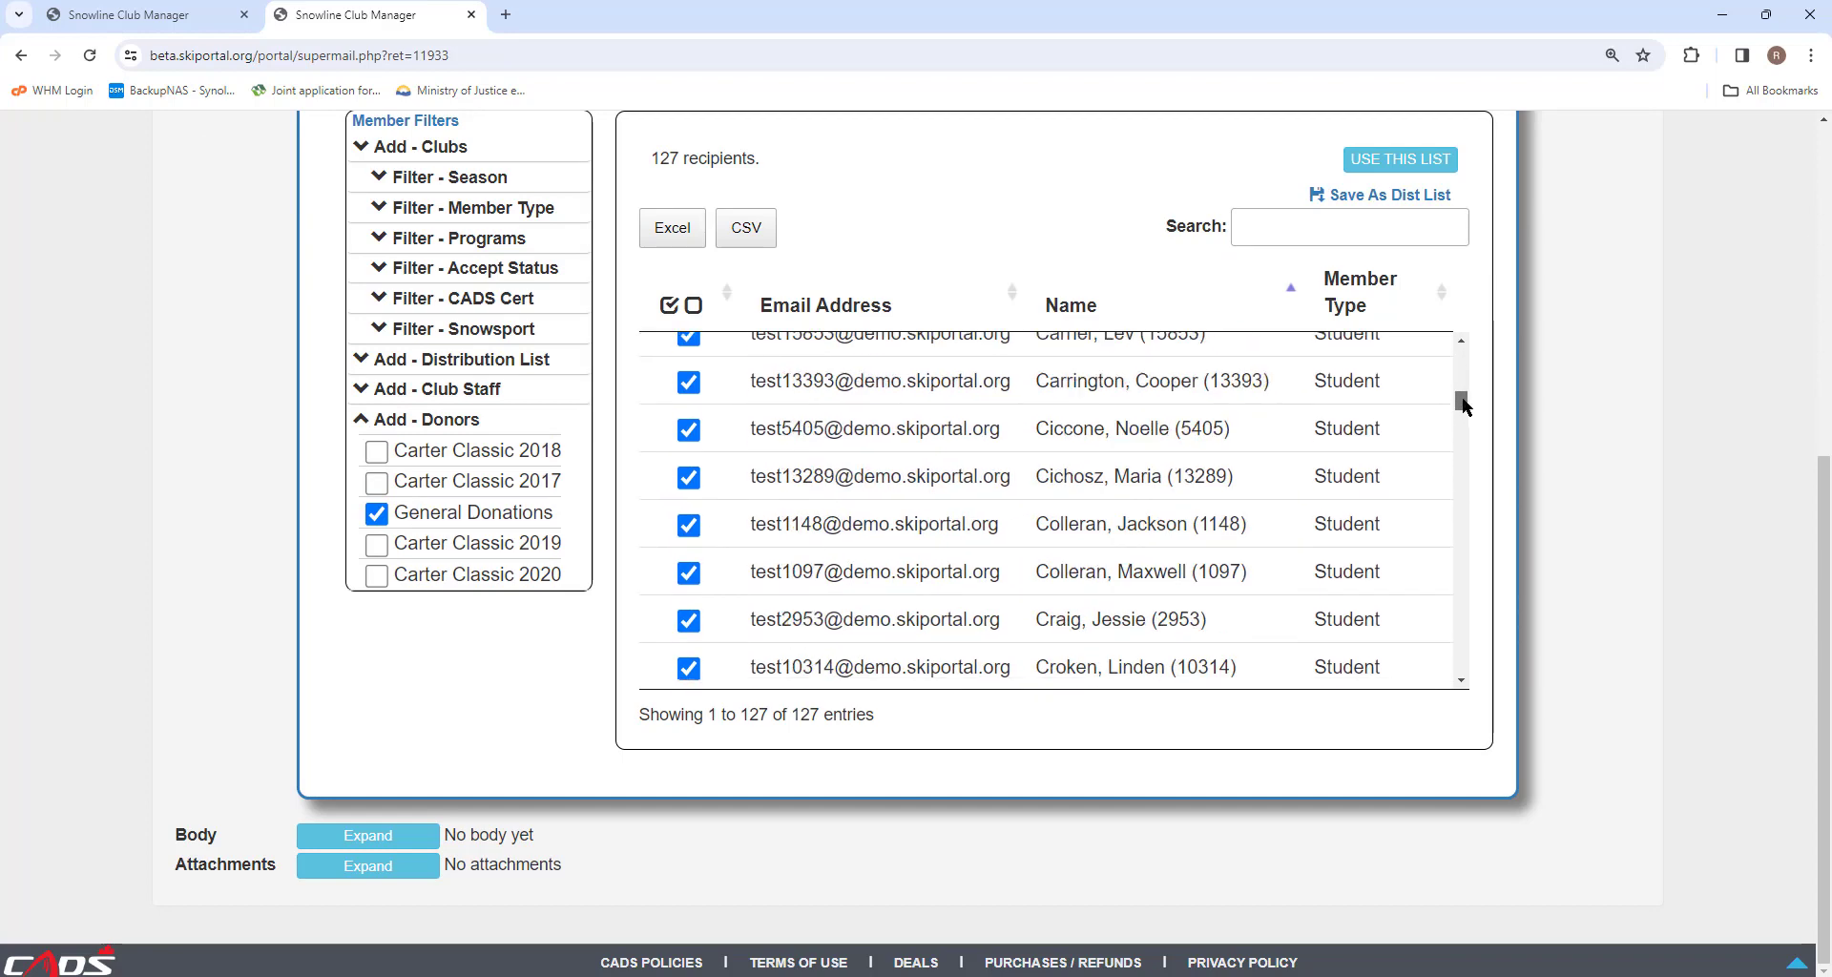
{"action": "scroll", "coordinate": [1460, 366], "scroll_direction": "up", "scroll_amount": 8}
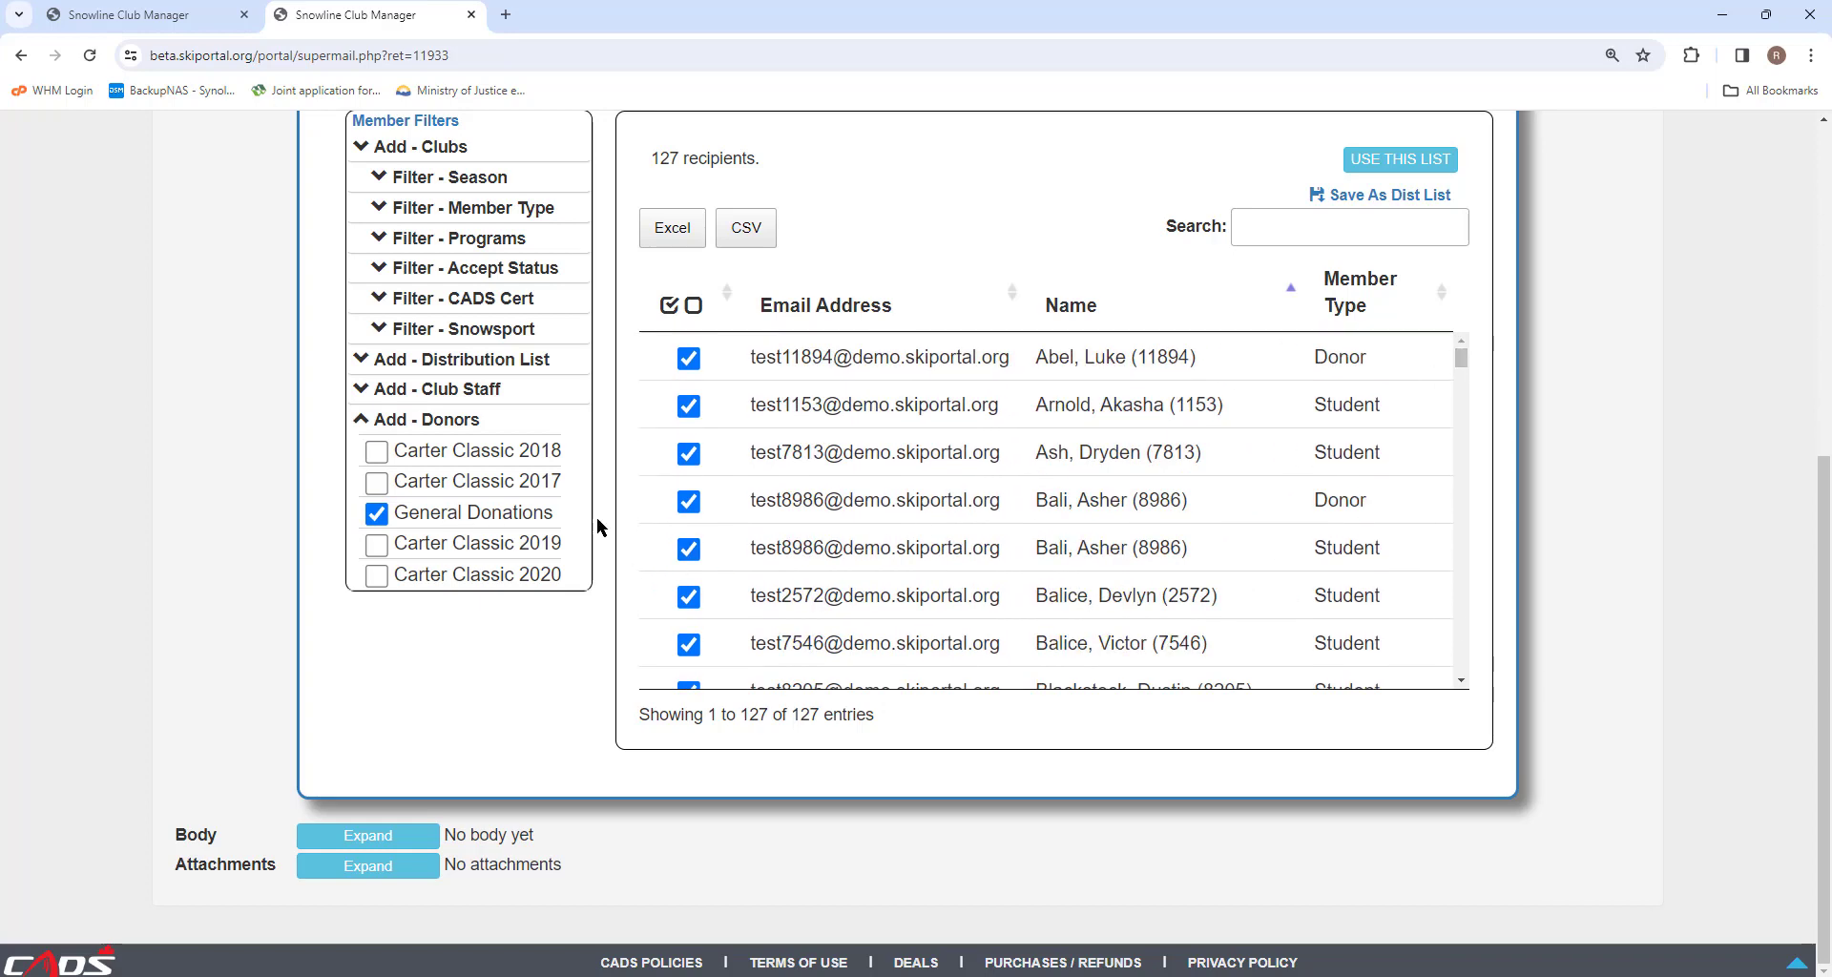
{"action": "scroll", "coordinate": [855, 518], "scroll_direction": "up", "scroll_amount": 4}
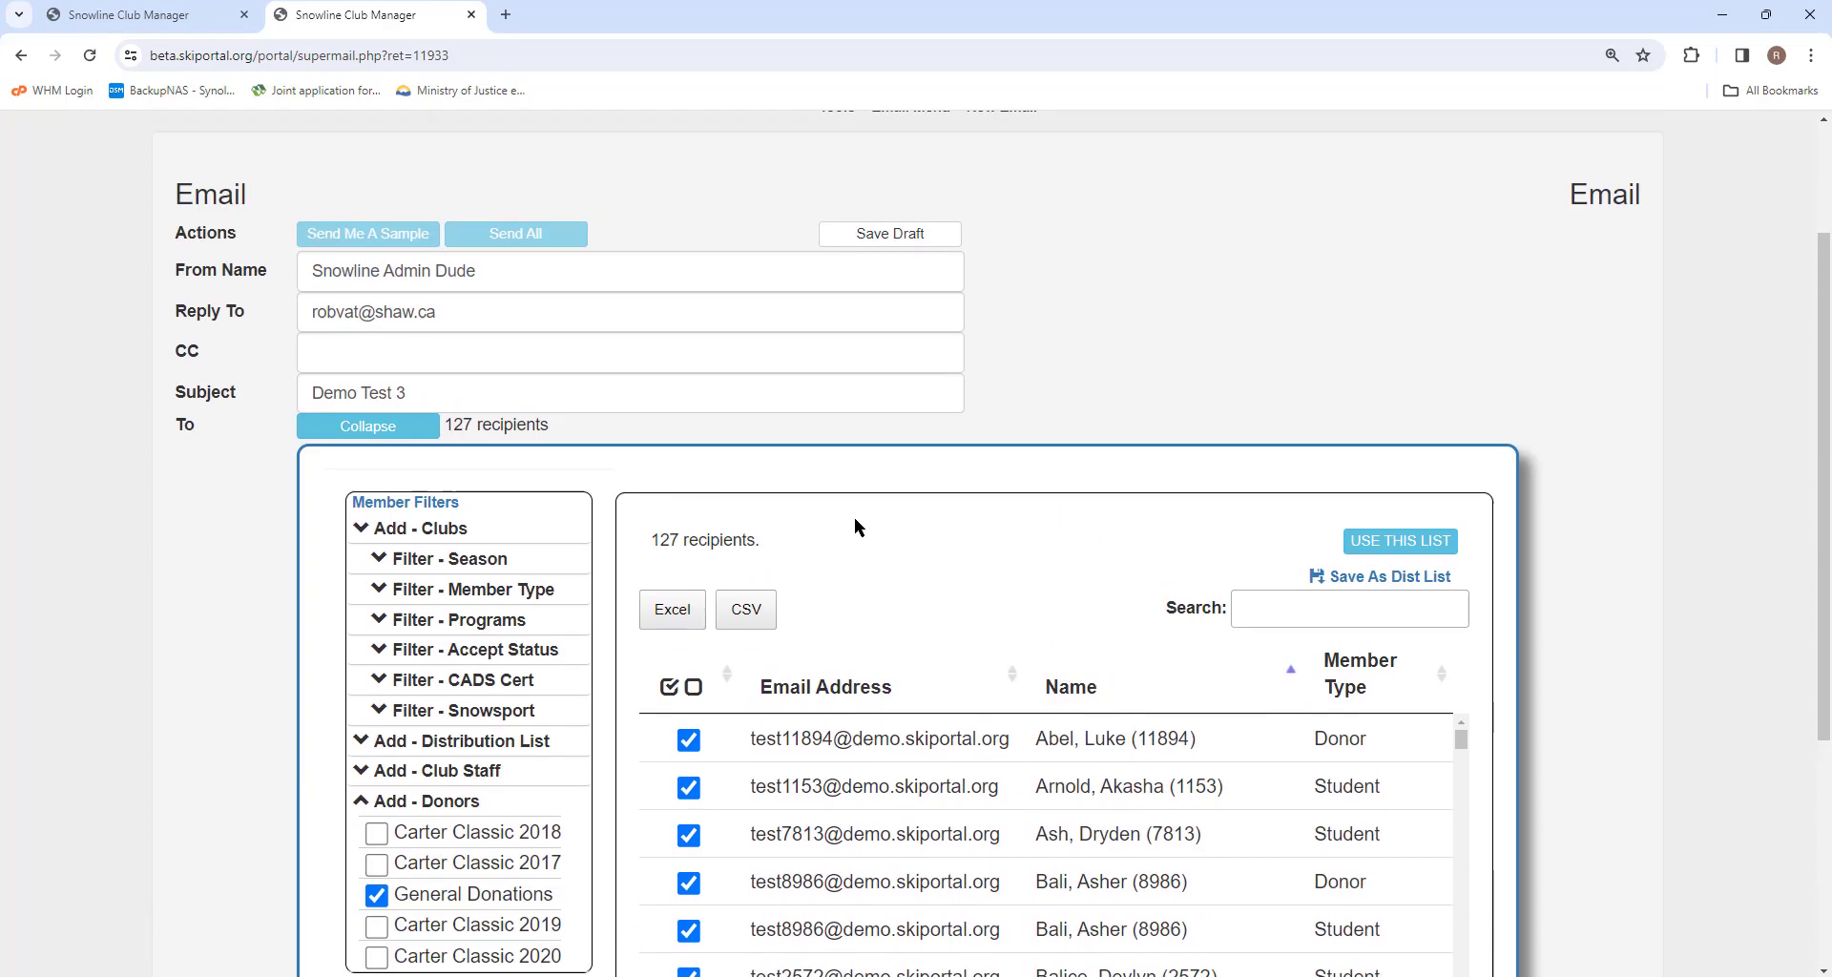
{"action": "left_click", "coordinate": [1411, 541]}
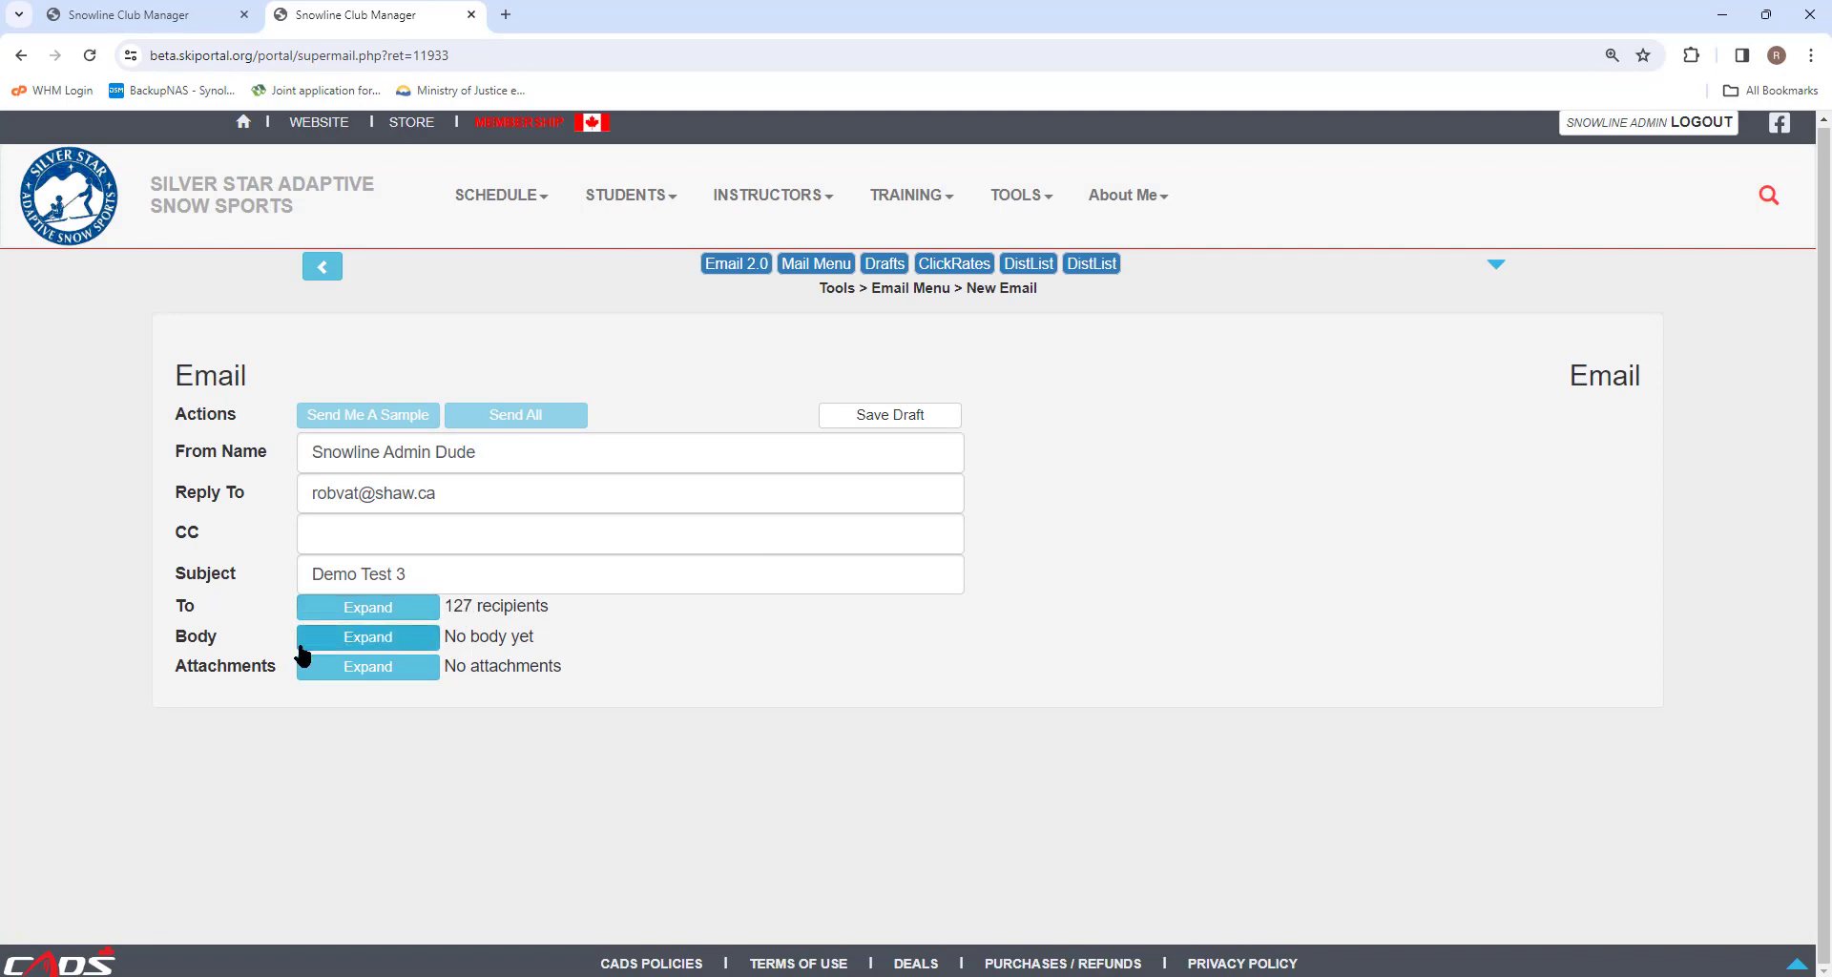
Open the email body section and choose the Simple text email type.
{"action": "left_click", "coordinate": [367, 637]}
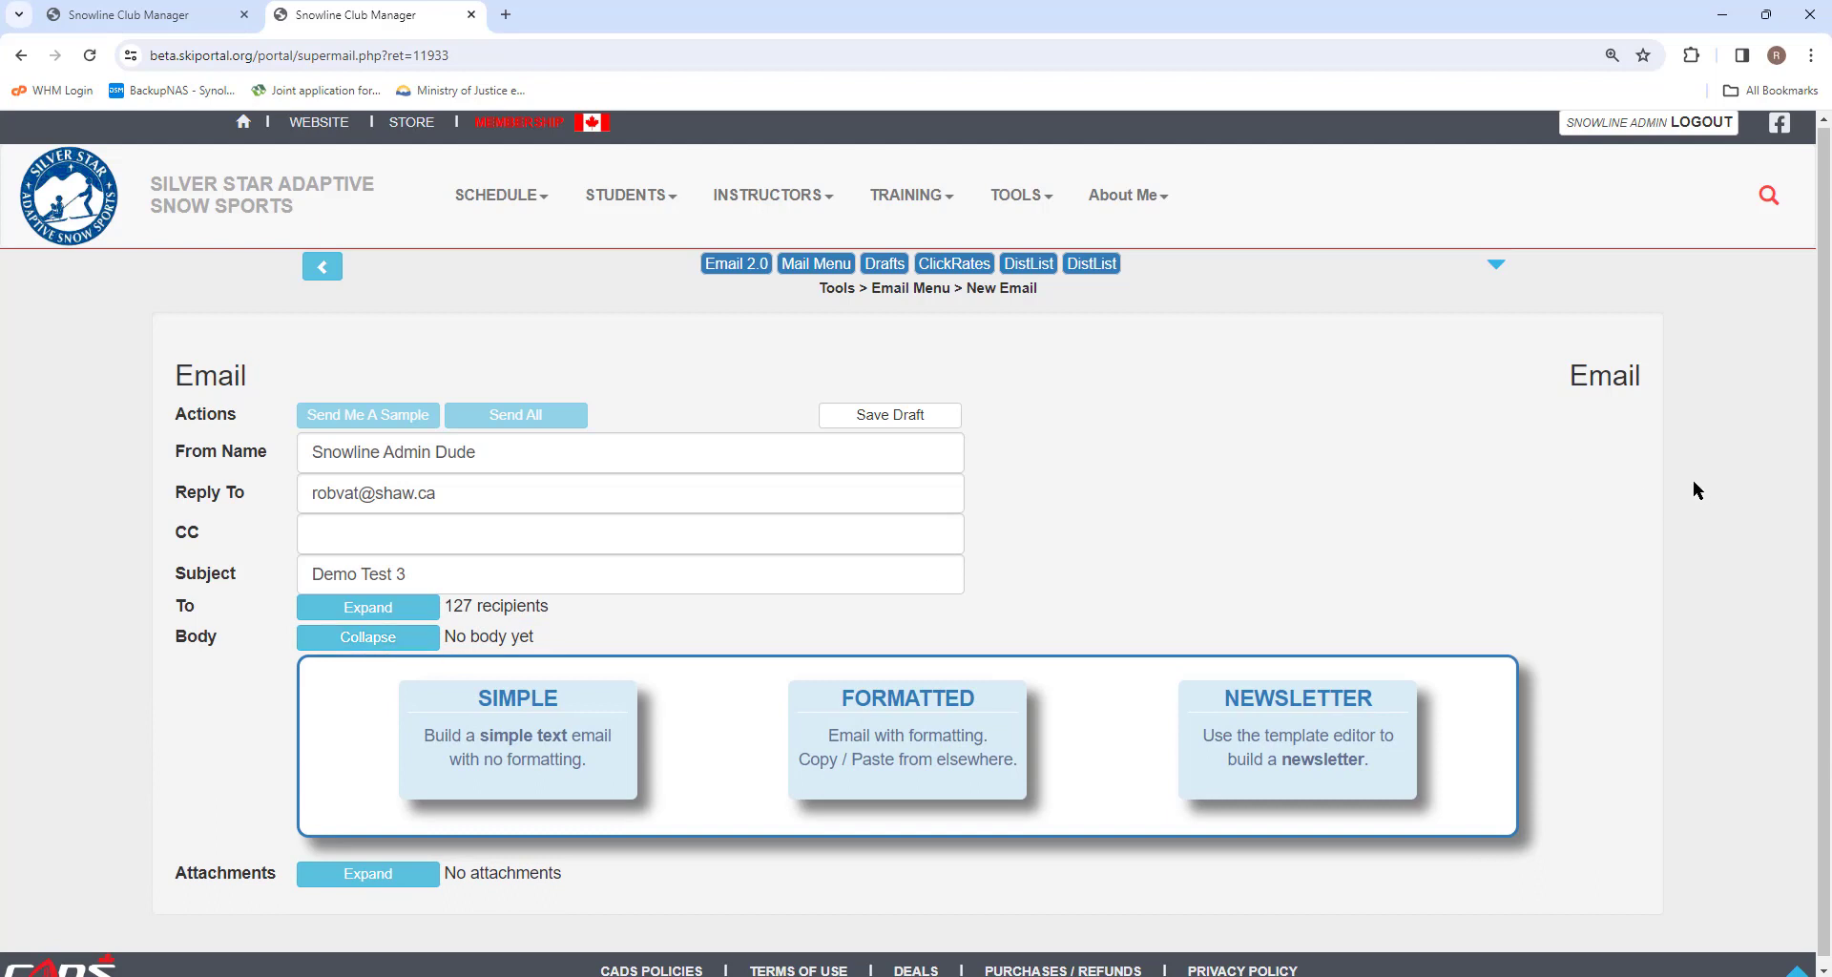
{"action": "scroll", "coordinate": [1693, 479], "scroll_direction": "down", "scroll_amount": 1}
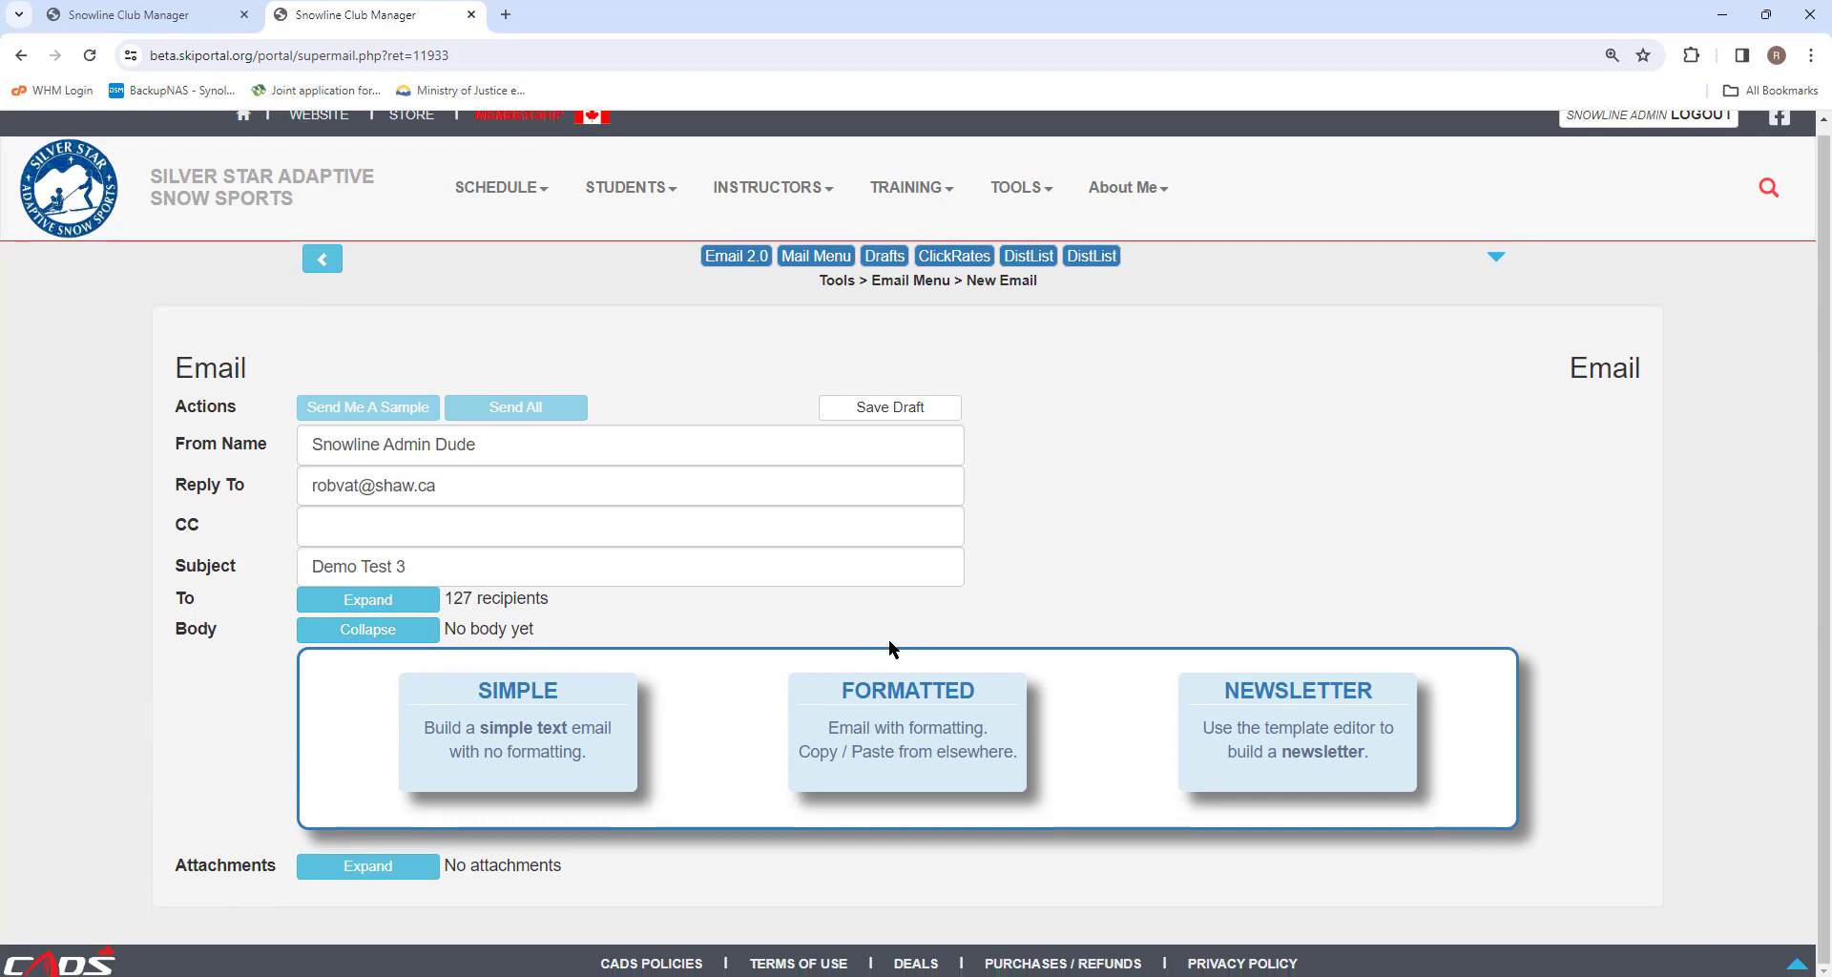
{"action": "left_click", "coordinate": [537, 735]}
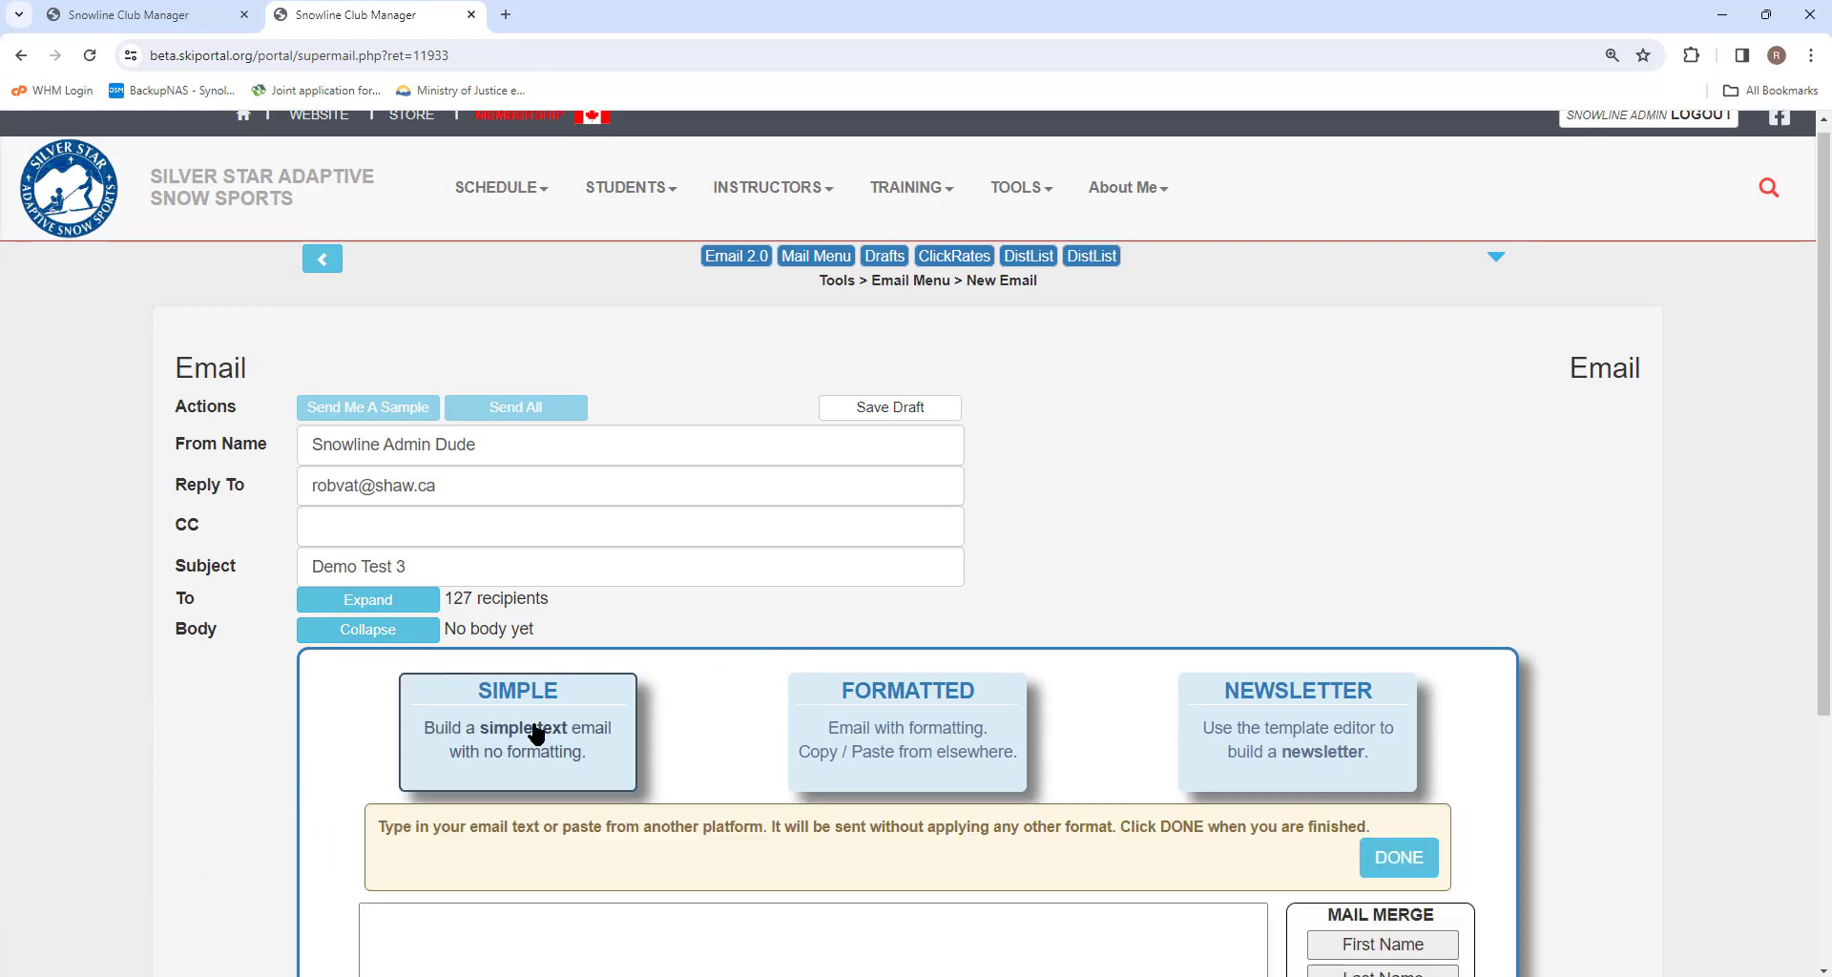
Write the body 'Hi {{FIRSTNAME}}, Nice to see you.' using the First Name merge field, then finish.
{"action": "scroll", "coordinate": [537, 735], "scroll_direction": "down", "scroll_amount": 4}
{"action": "left_click", "coordinate": [485, 548]}
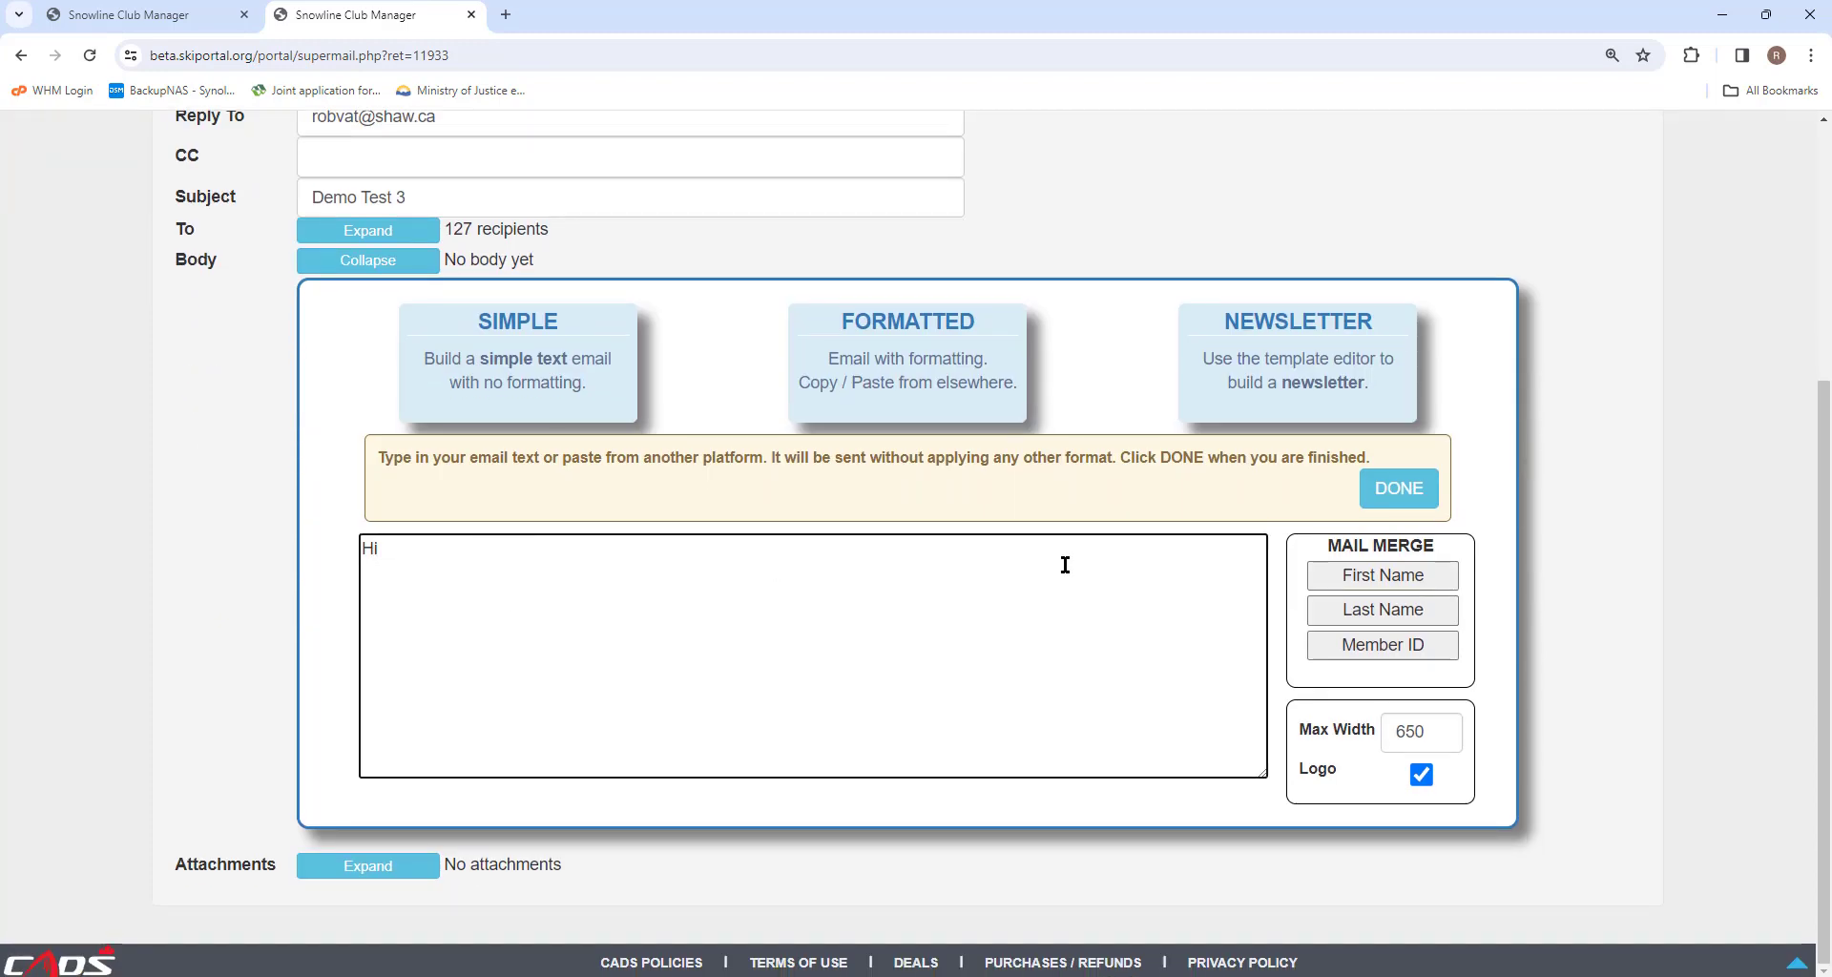
{"action": "left_click", "coordinate": [1380, 575]}
{"action": "type", "text": "Nice to see you."}
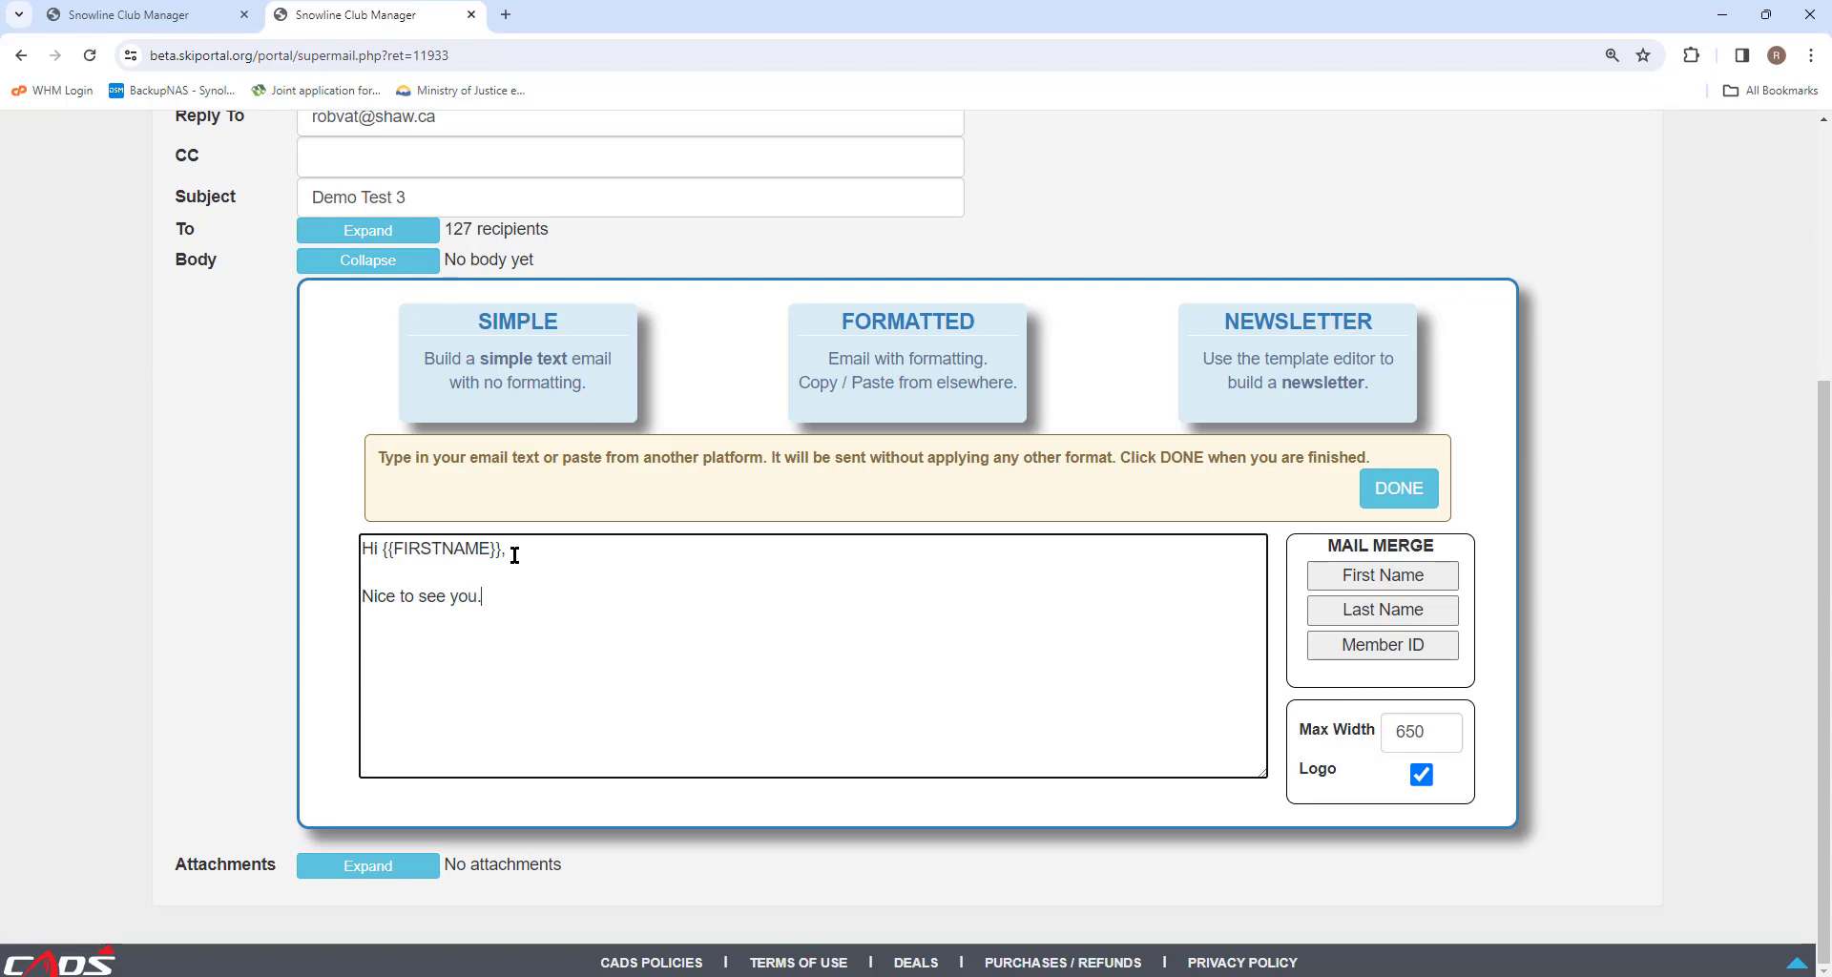
{"action": "left_click", "coordinate": [1399, 489]}
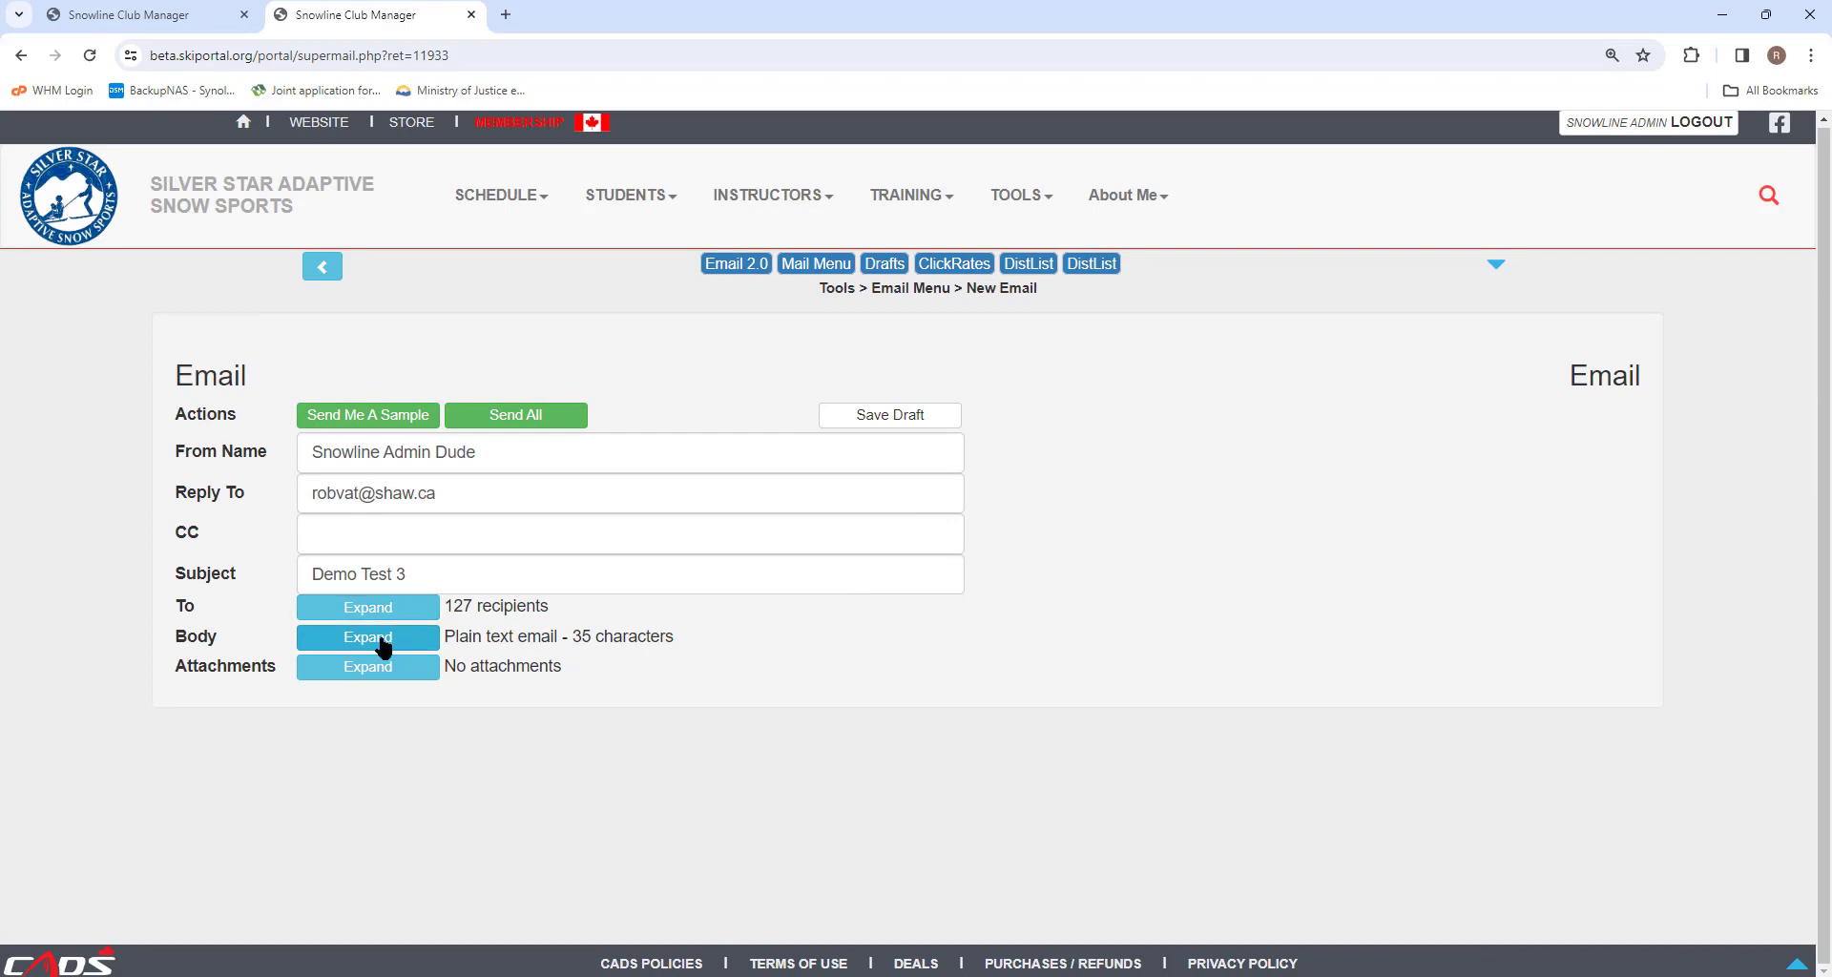
Switch the body to the Formatted type and write Hi in bold with yellow highlighting.
{"action": "left_click", "coordinate": [376, 639]}
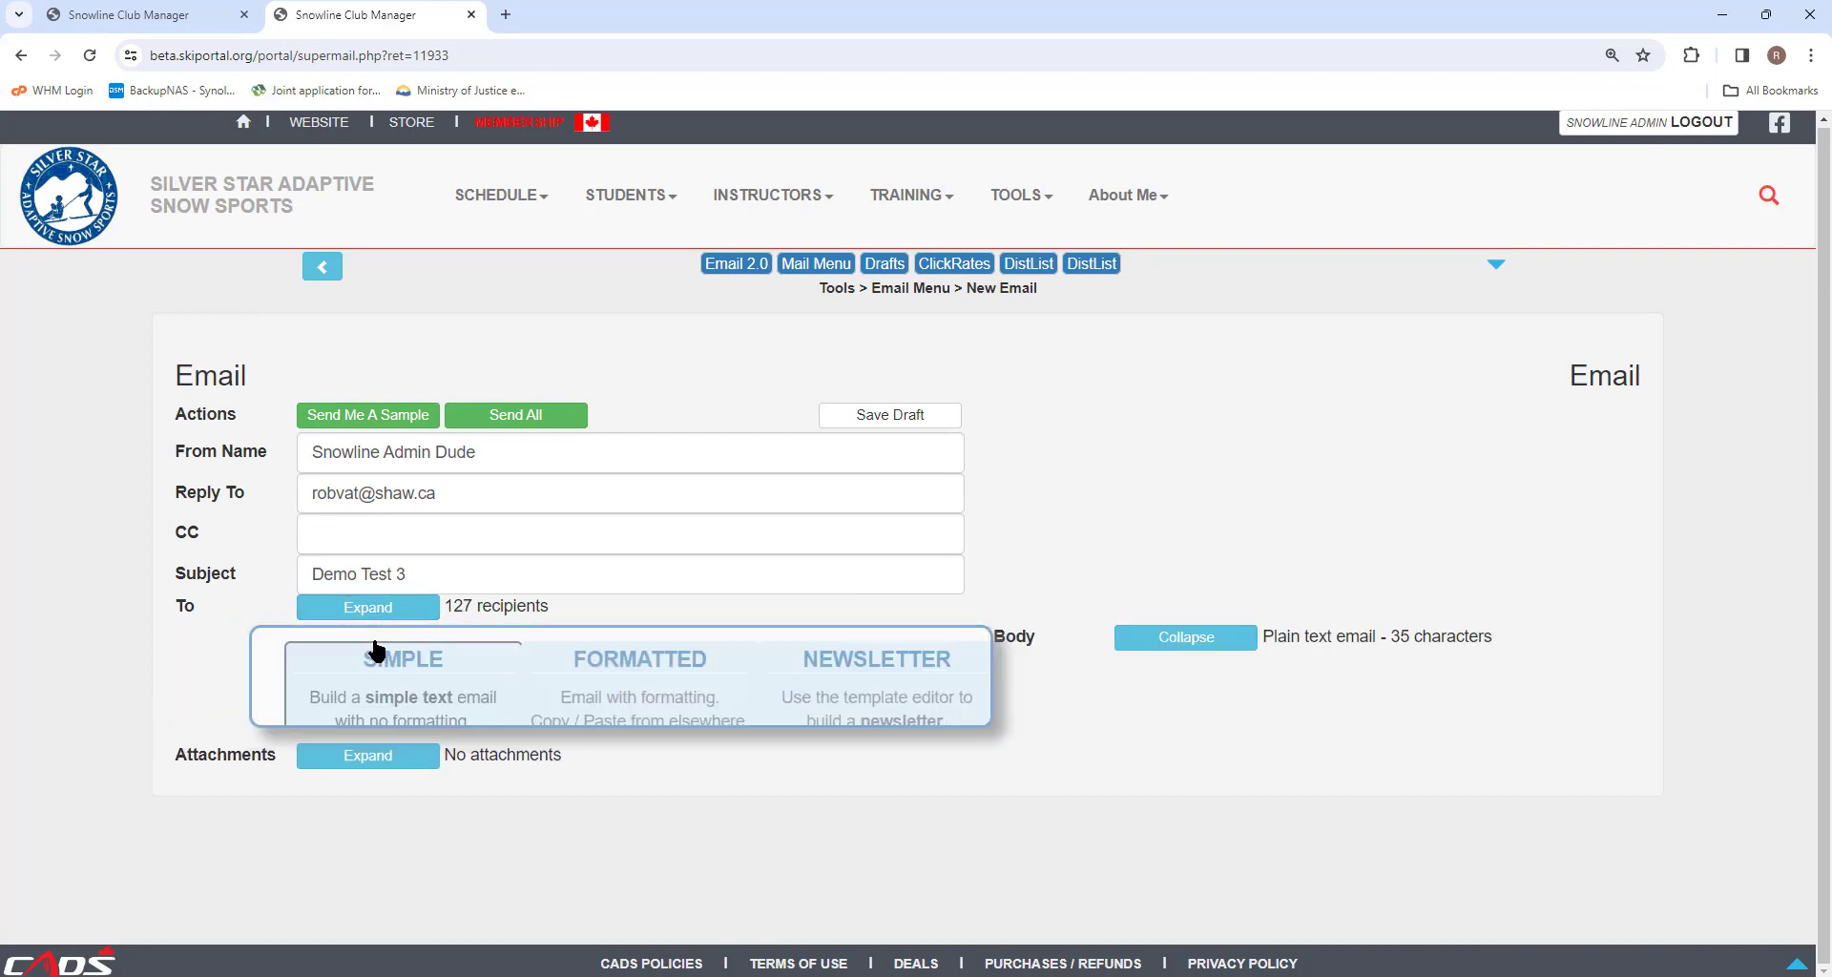
{"action": "left_click", "coordinate": [914, 735]}
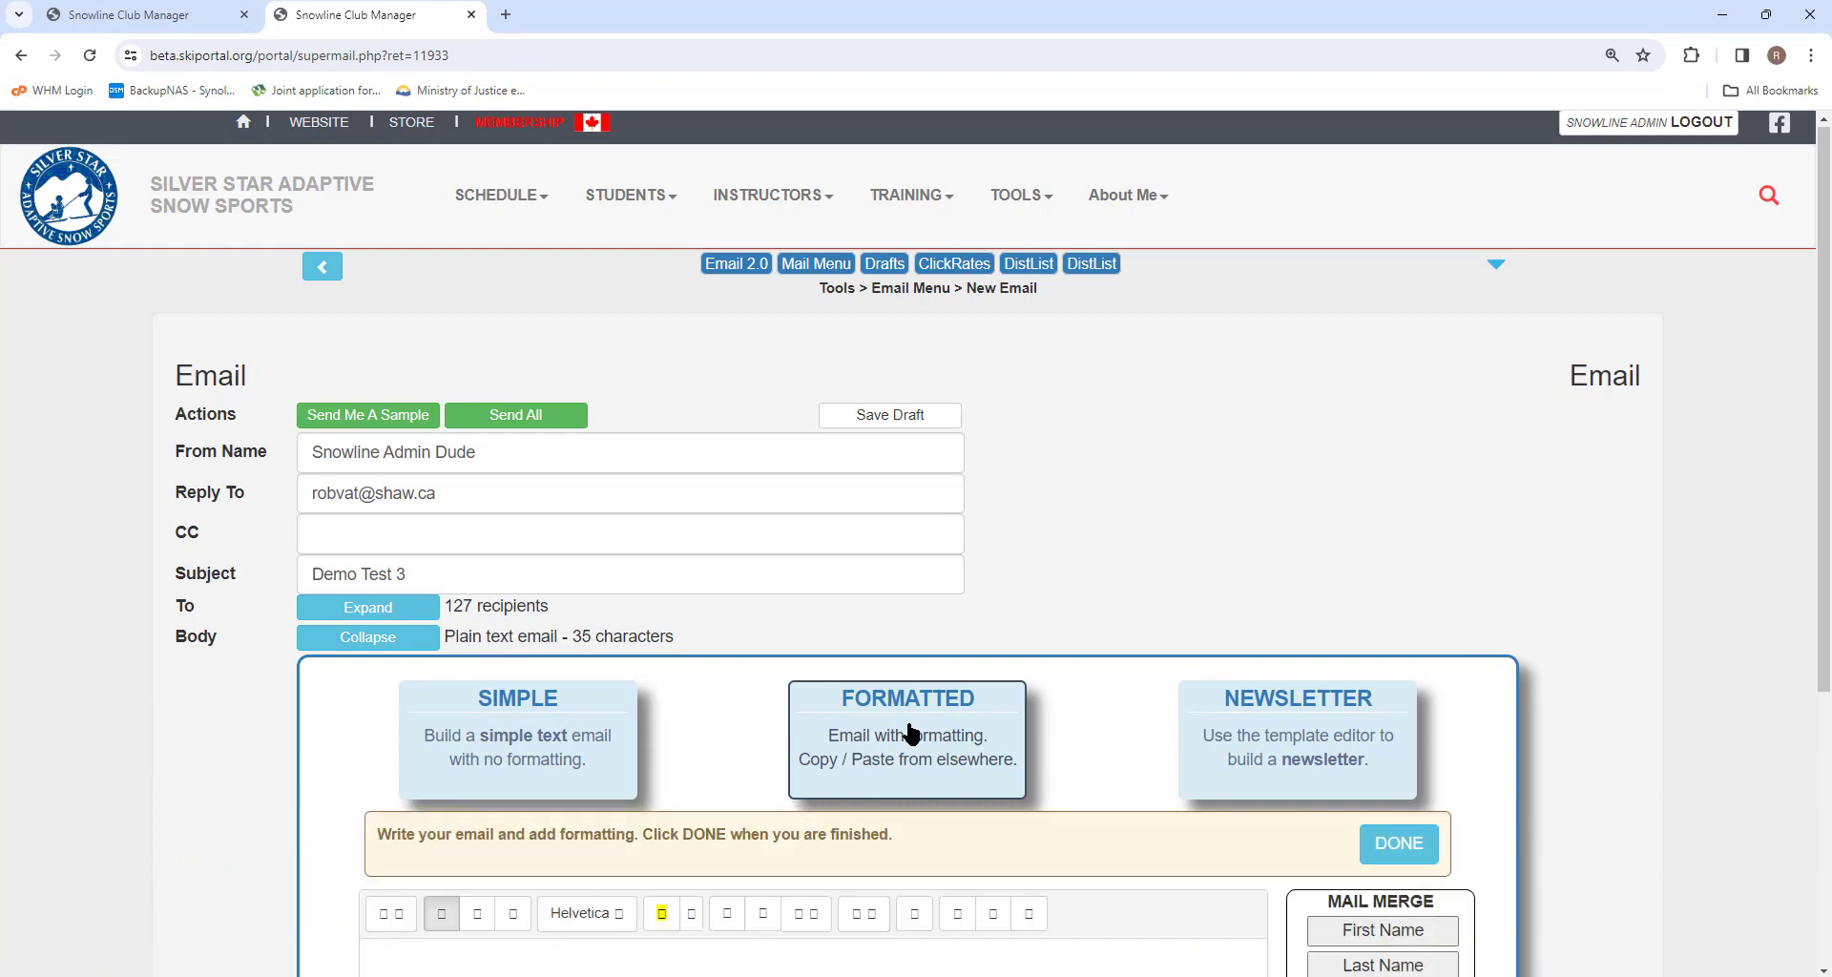
{"action": "scroll", "coordinate": [907, 732], "scroll_direction": "down", "scroll_amount": 4}
{"action": "left_click", "coordinate": [533, 594]}
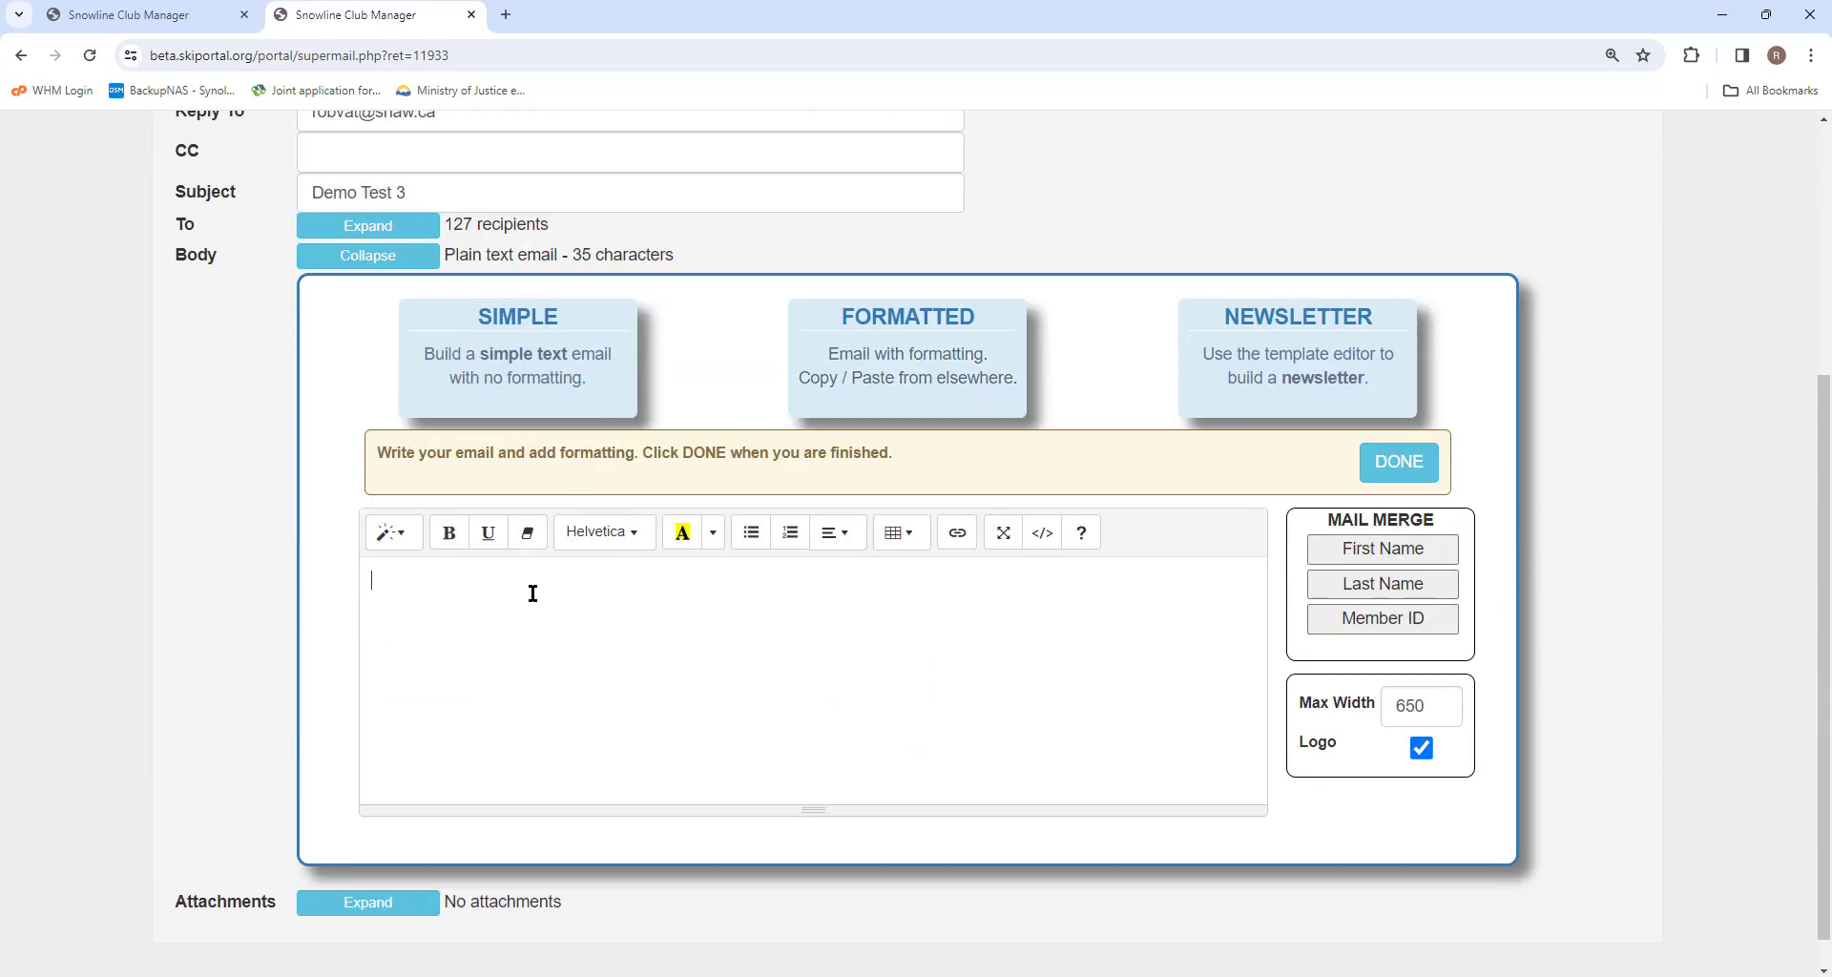
{"action": "left_click", "coordinate": [682, 532]}
{"action": "left_click", "coordinate": [415, 657]}
{"action": "left_click", "coordinate": [449, 532]}
{"action": "left_click_drag", "start_coordinate": [405, 569], "coordinate": [361, 576]}
{"action": "left_click", "coordinate": [449, 532]}
{"action": "left_click", "coordinate": [426, 620]}
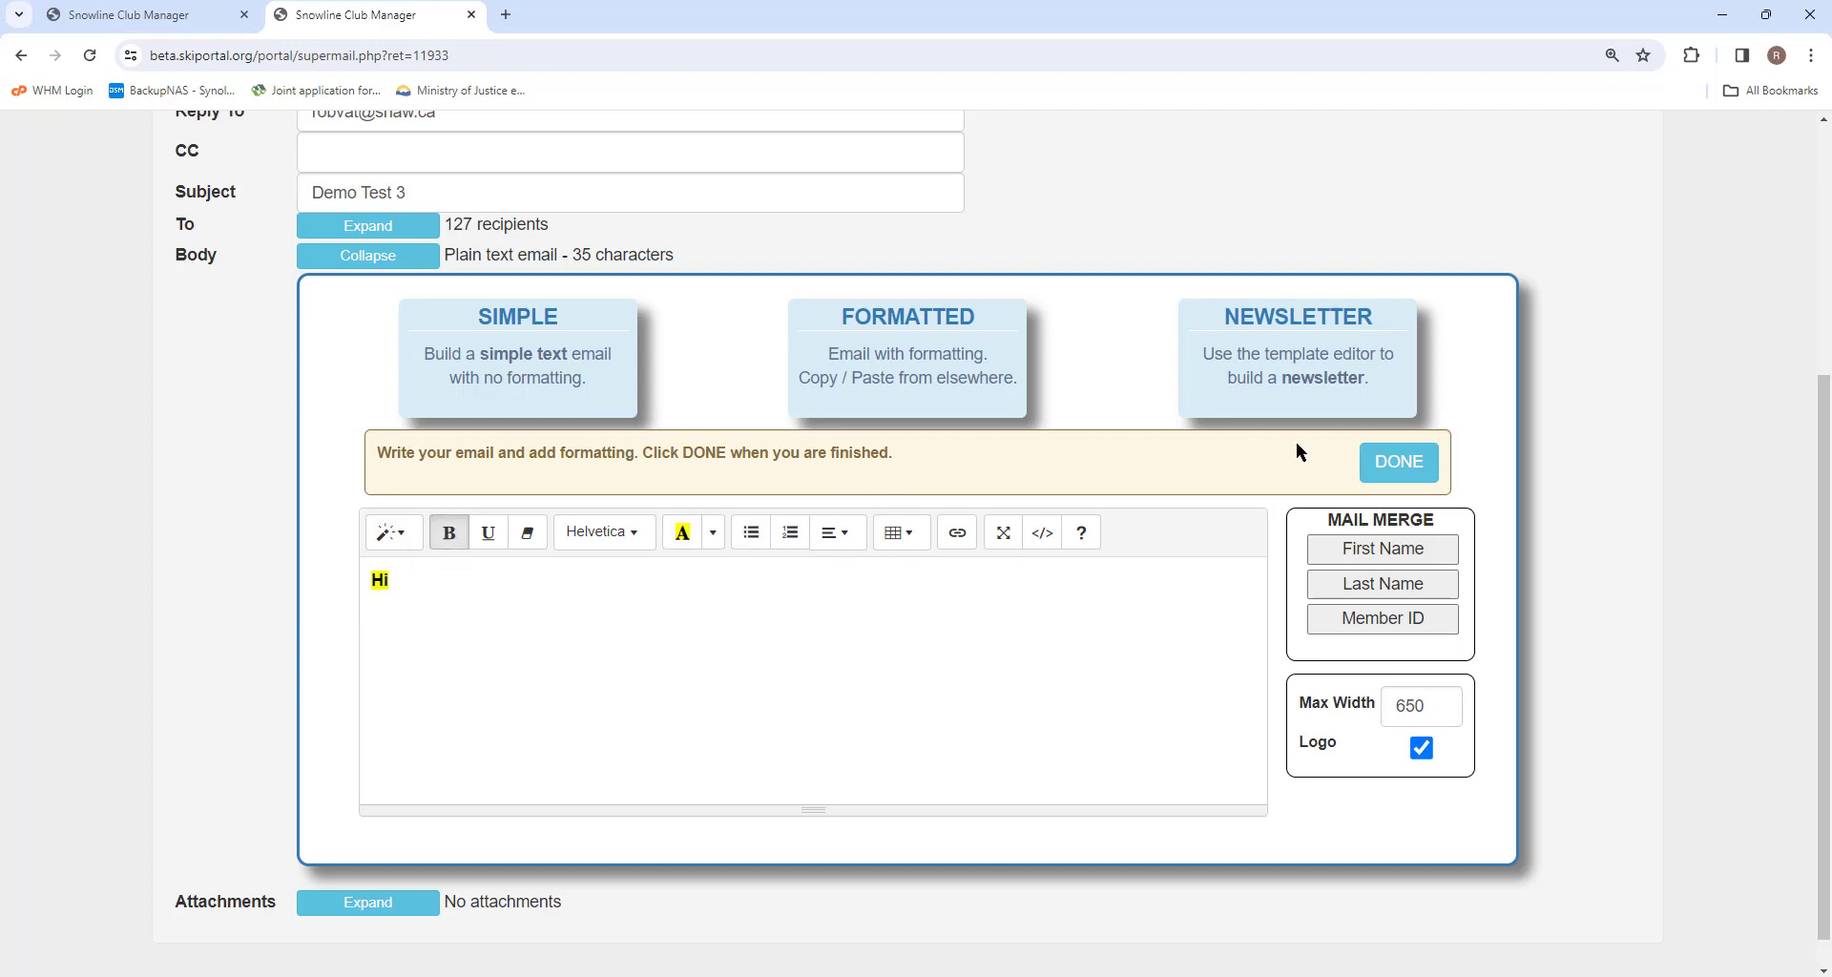
Switch the body to the Newsletter template editor and drag a Heading block into the template.
{"action": "left_click", "coordinate": [1298, 354]}
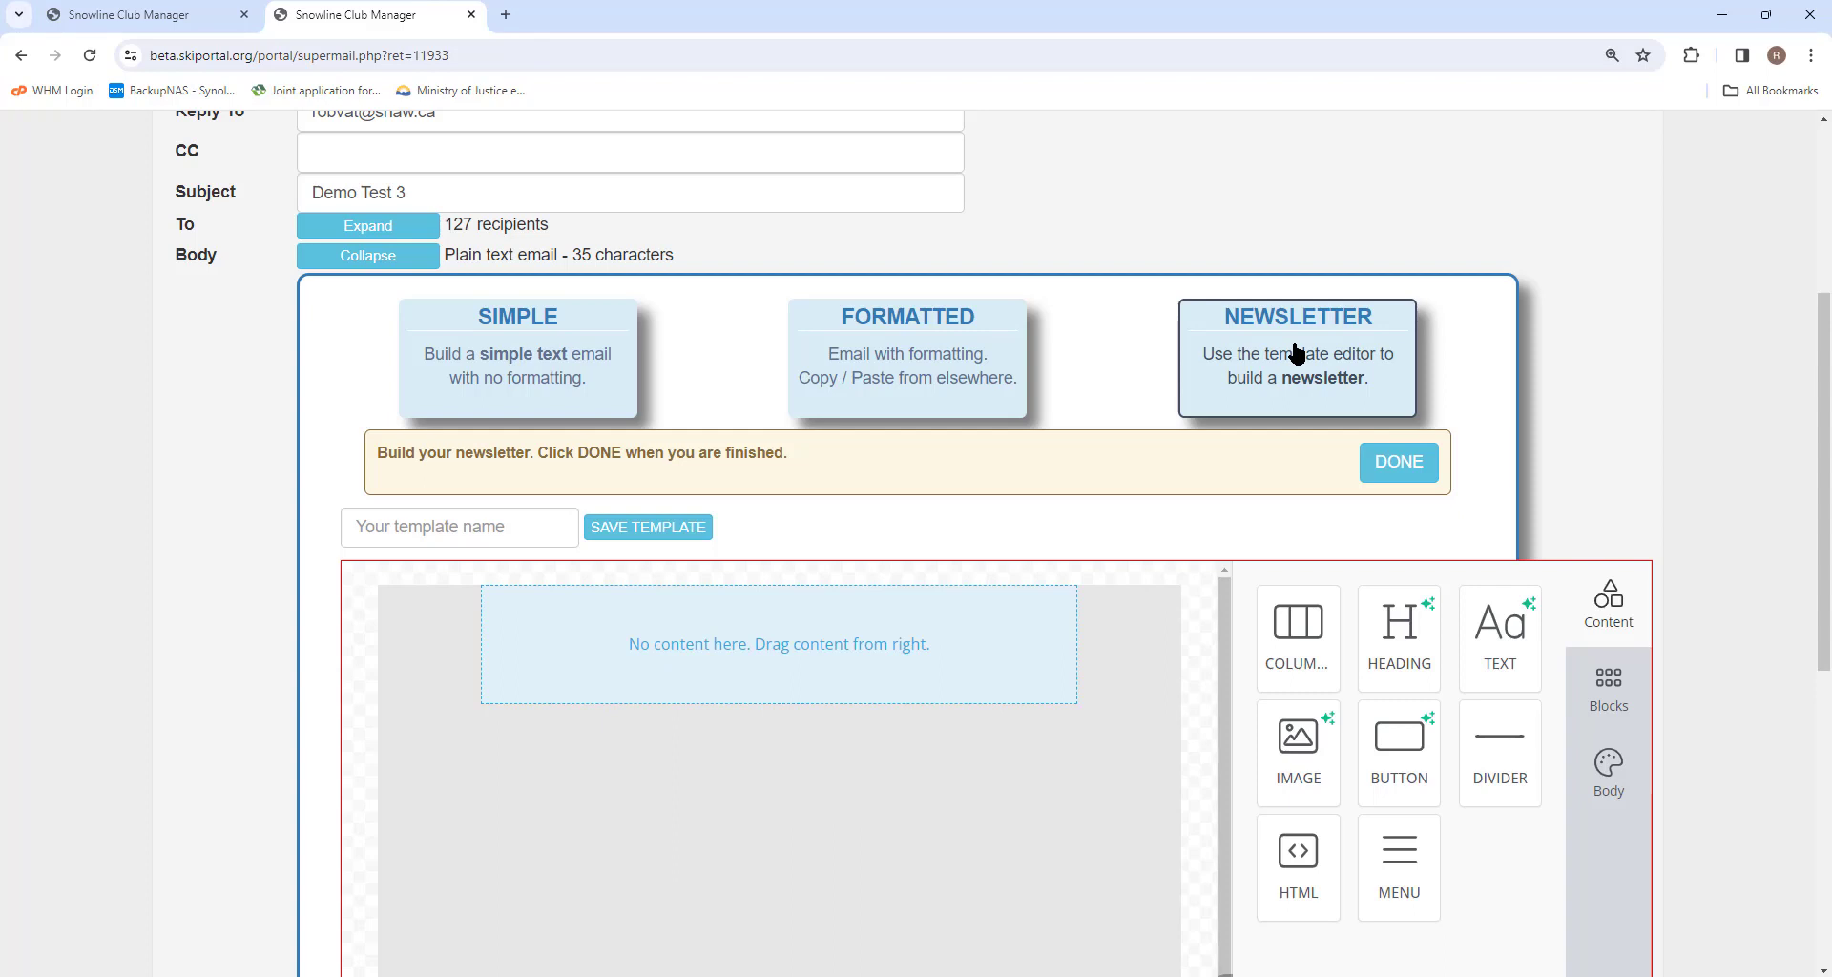
{"action": "scroll", "coordinate": [1296, 353], "scroll_direction": "down", "scroll_amount": 2}
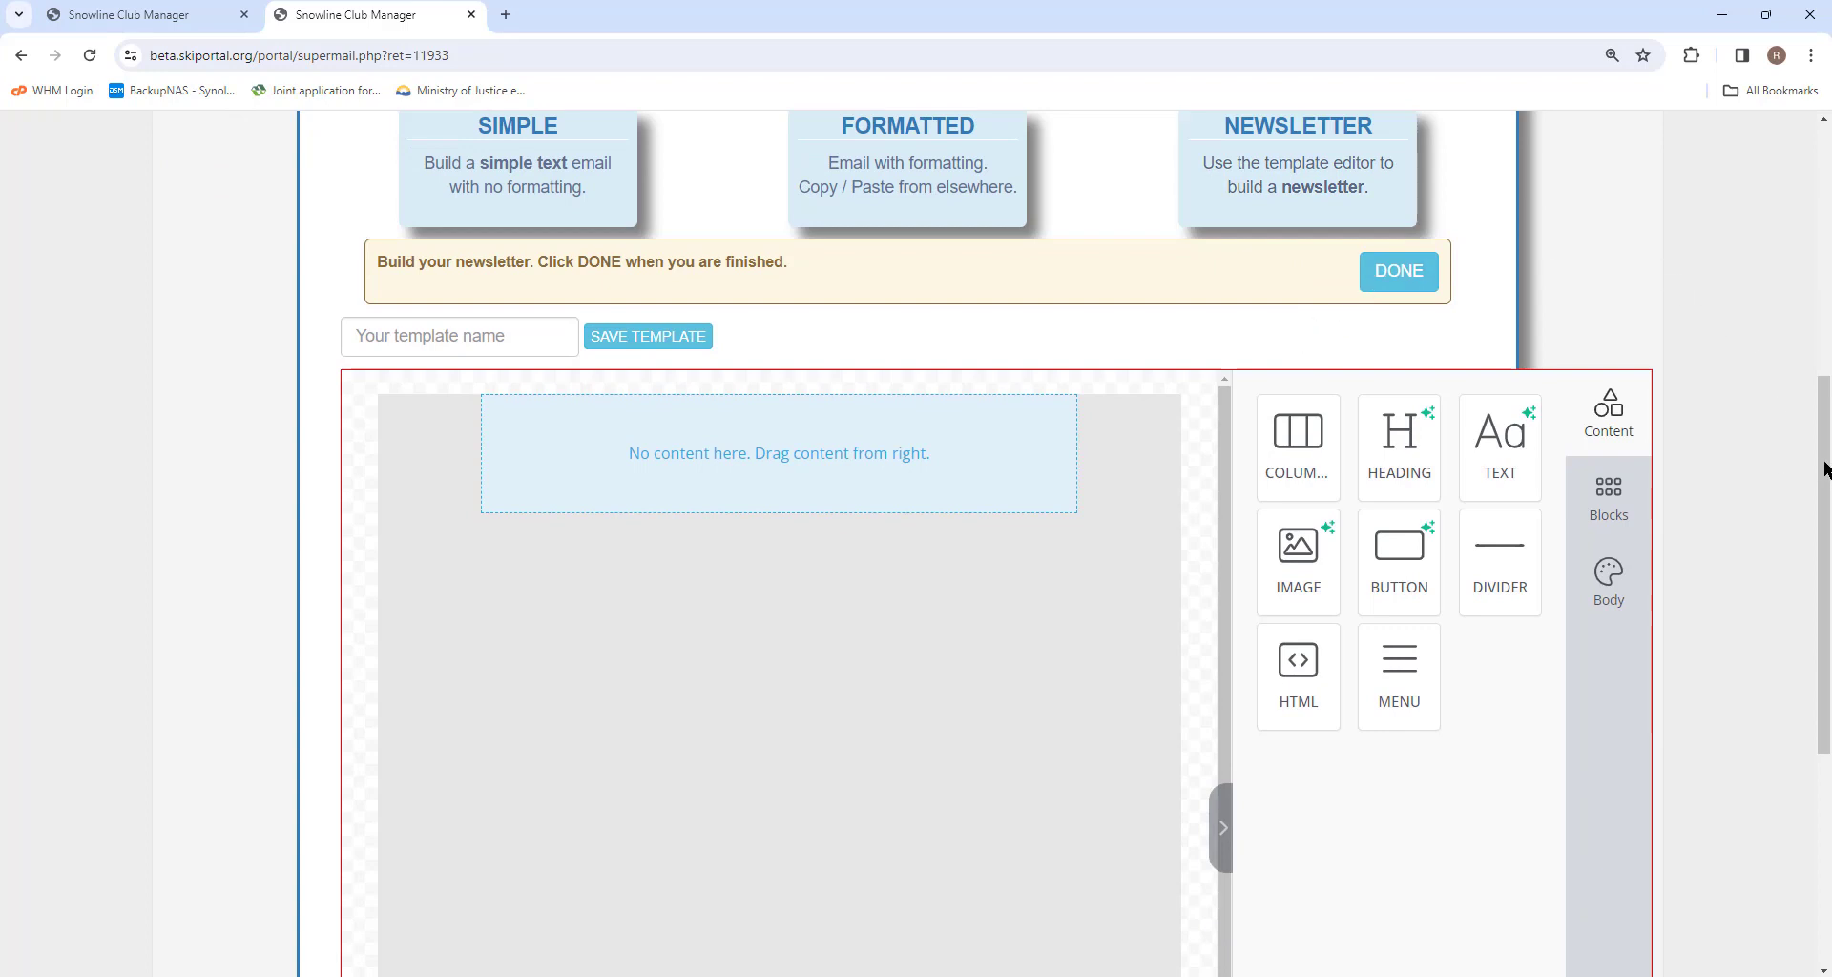
{"action": "left_click_drag", "start_coordinate": [1824, 470], "coordinate": [1818, 445]}
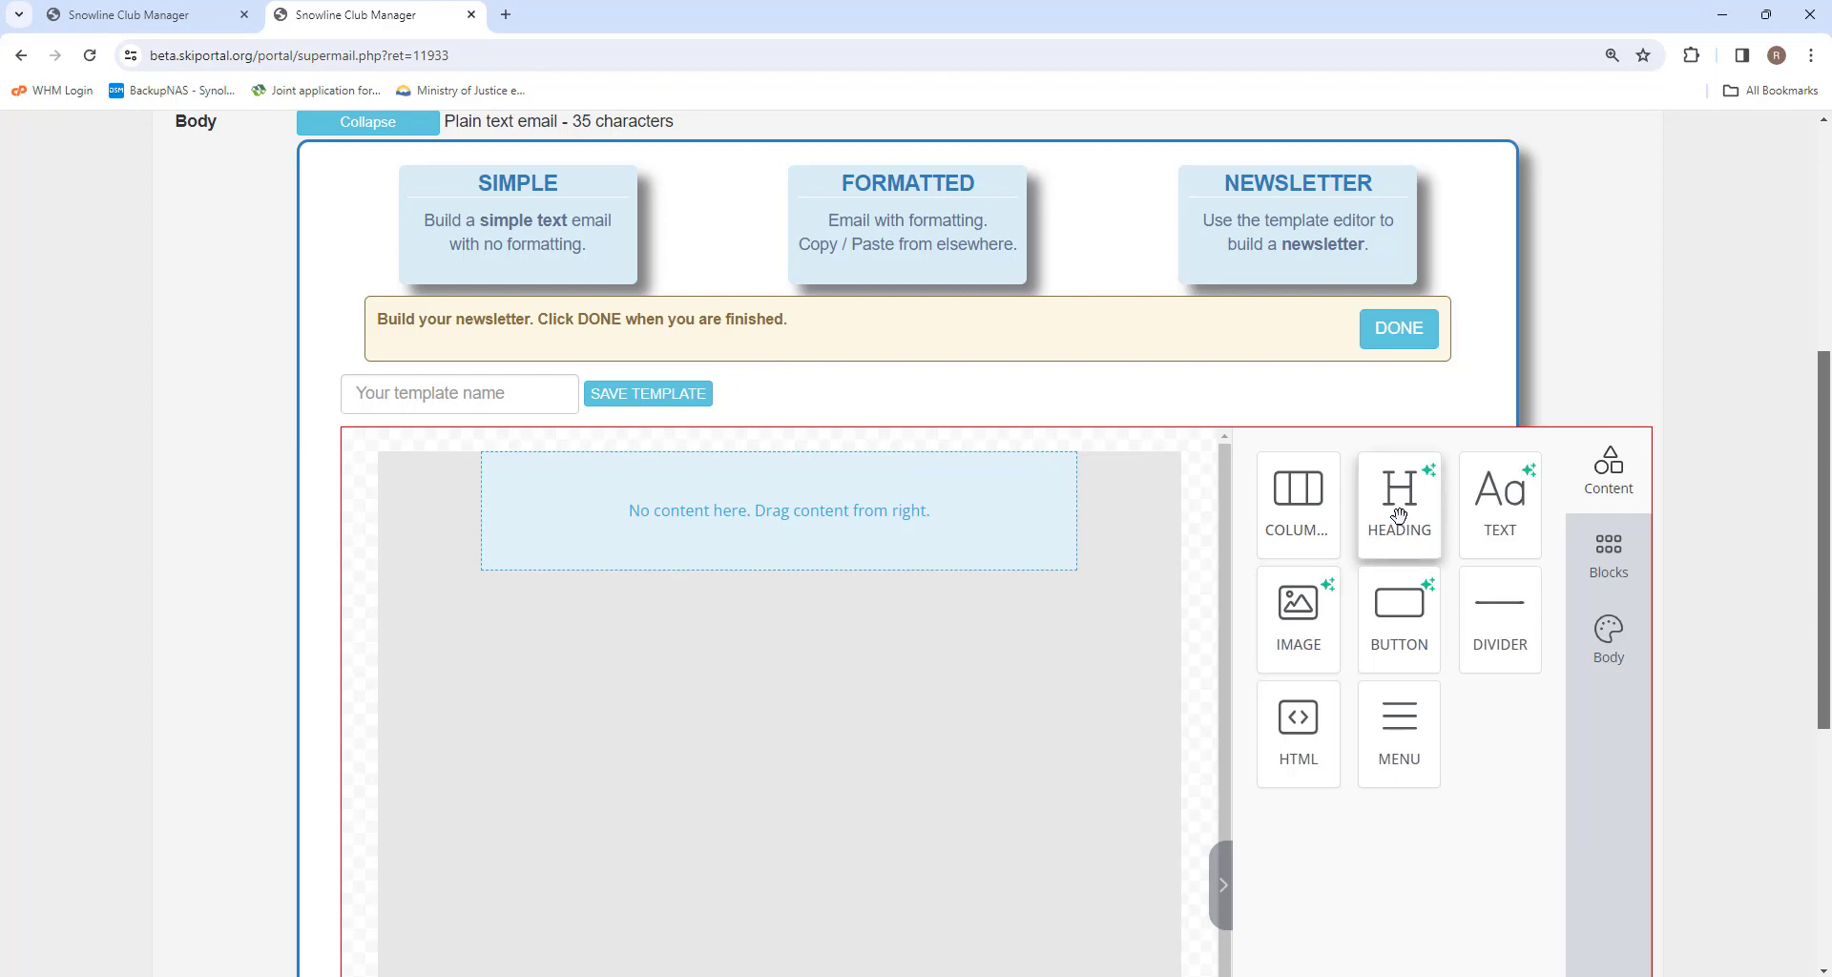
{"action": "left_click_drag", "start_coordinate": [1399, 483], "coordinate": [744, 516]}
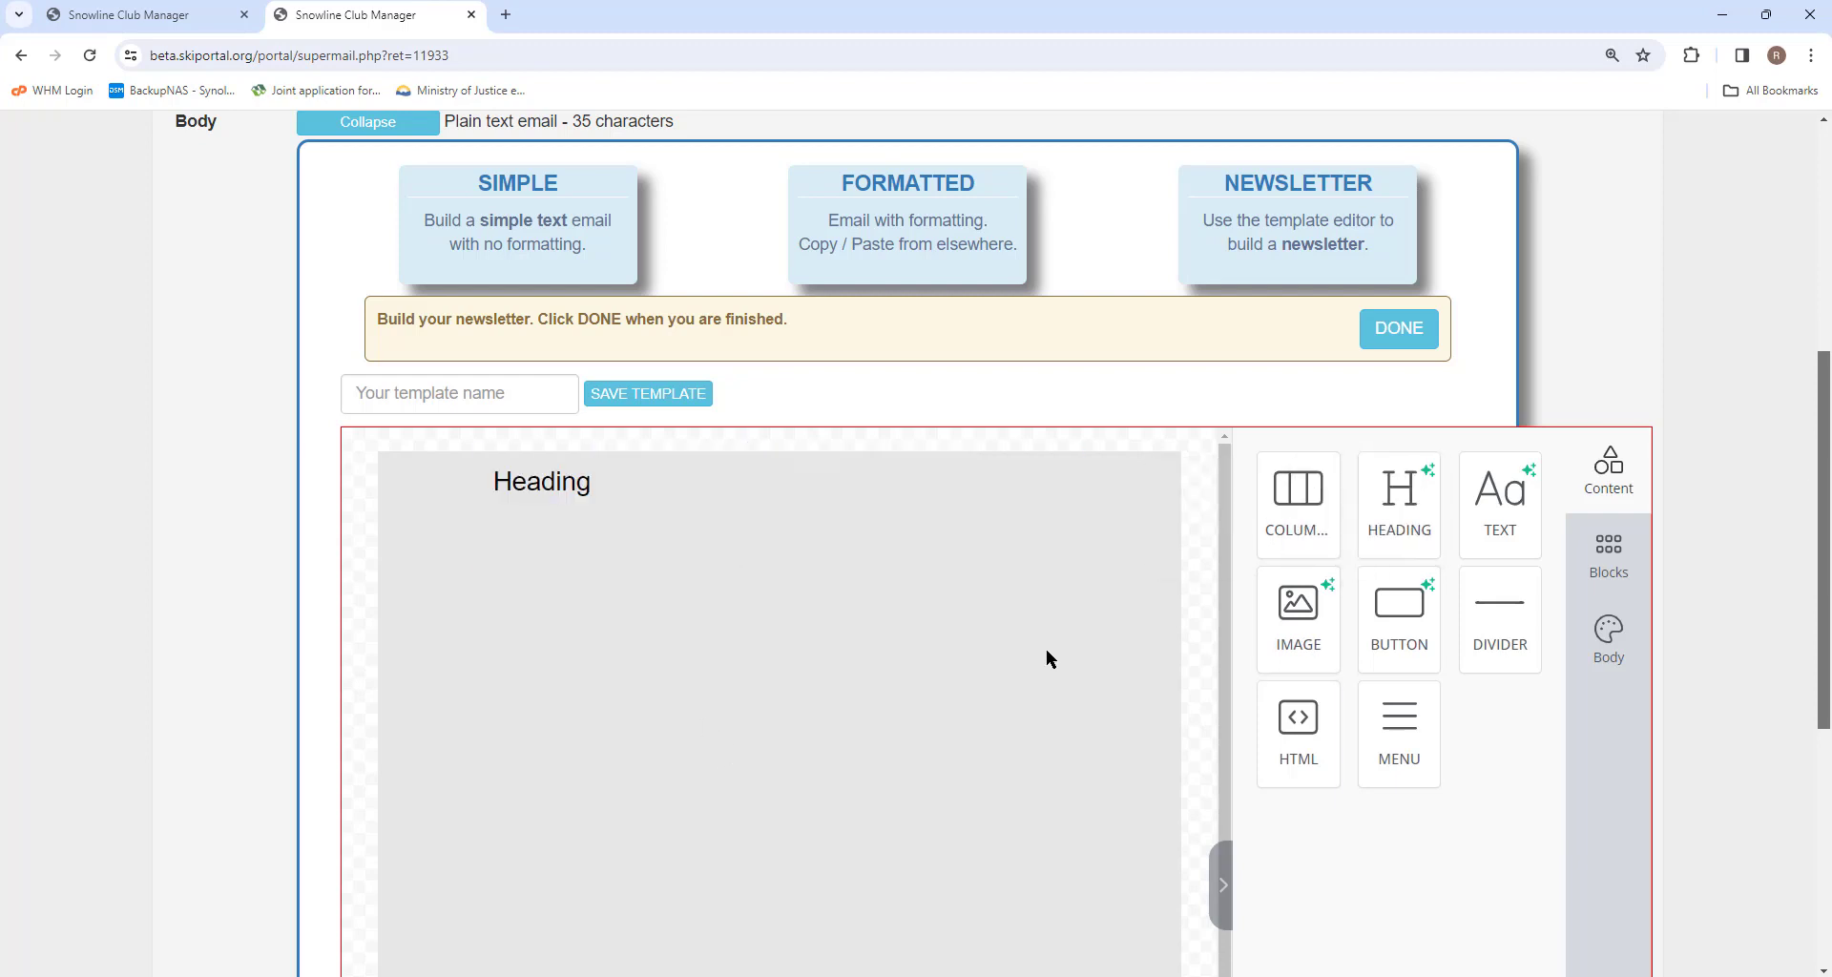
Add a two-column blank row below the heading and open its content options.
{"action": "left_click", "coordinate": [1611, 568]}
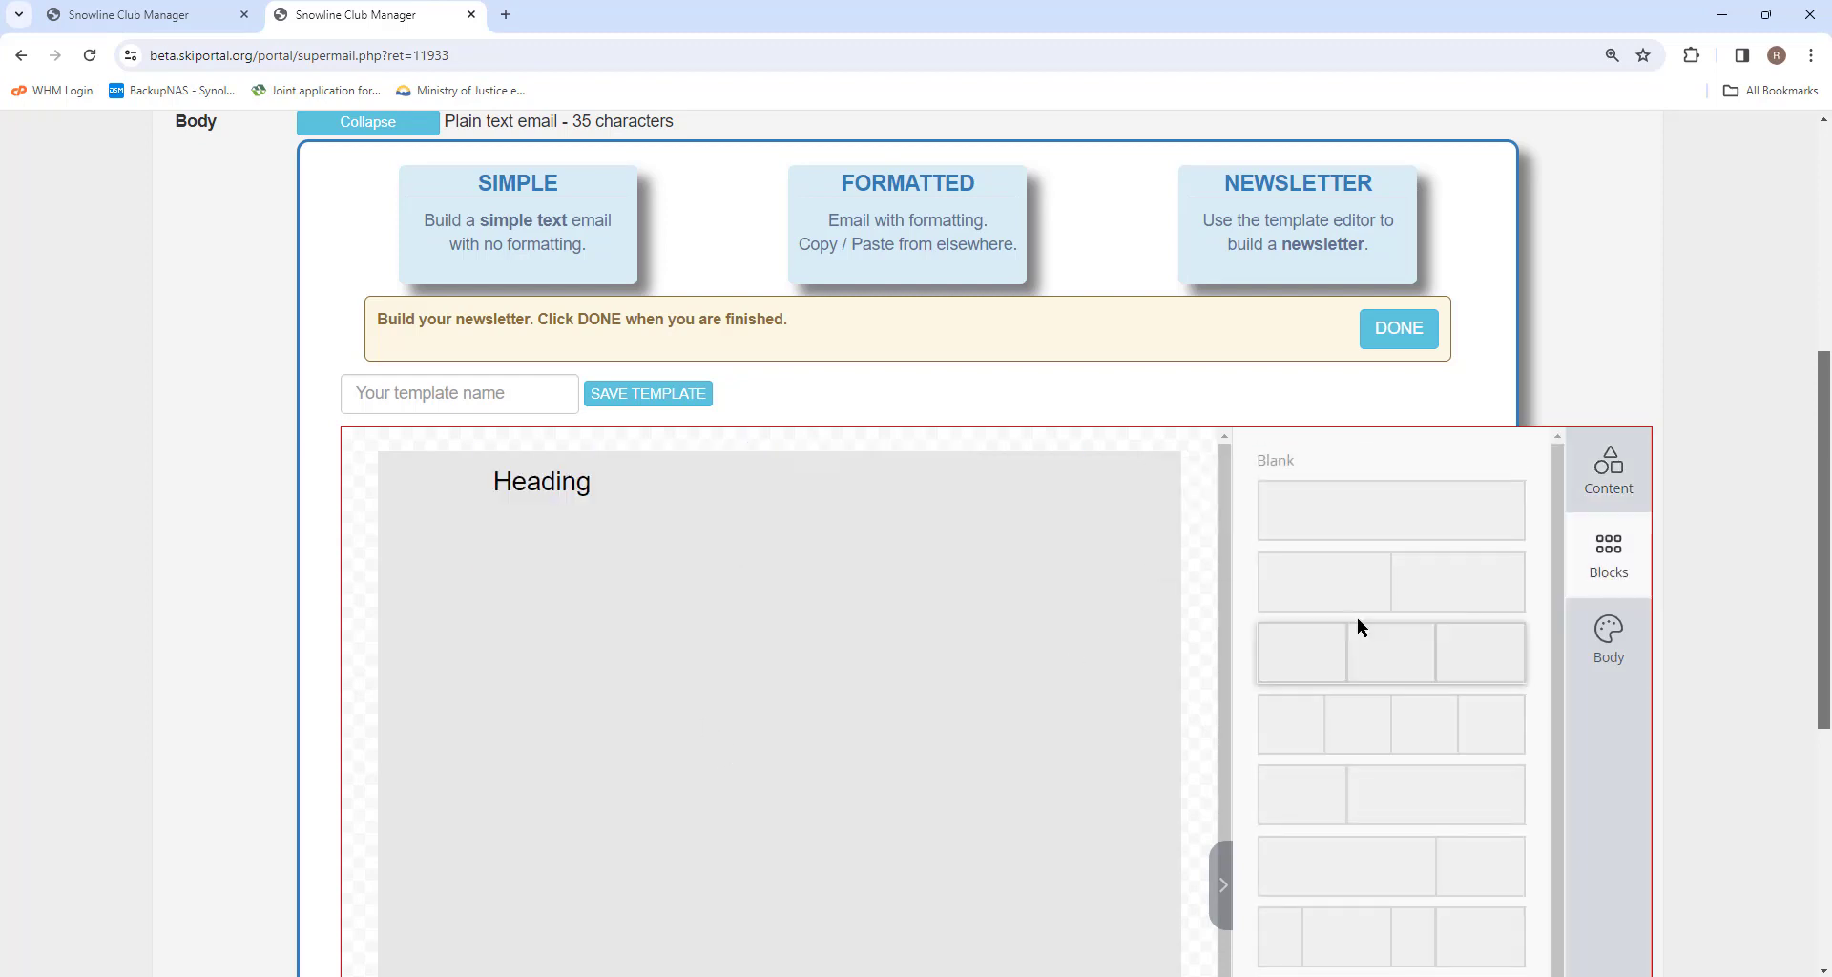
{"action": "left_click_drag", "start_coordinate": [1297, 611], "coordinate": [687, 601]}
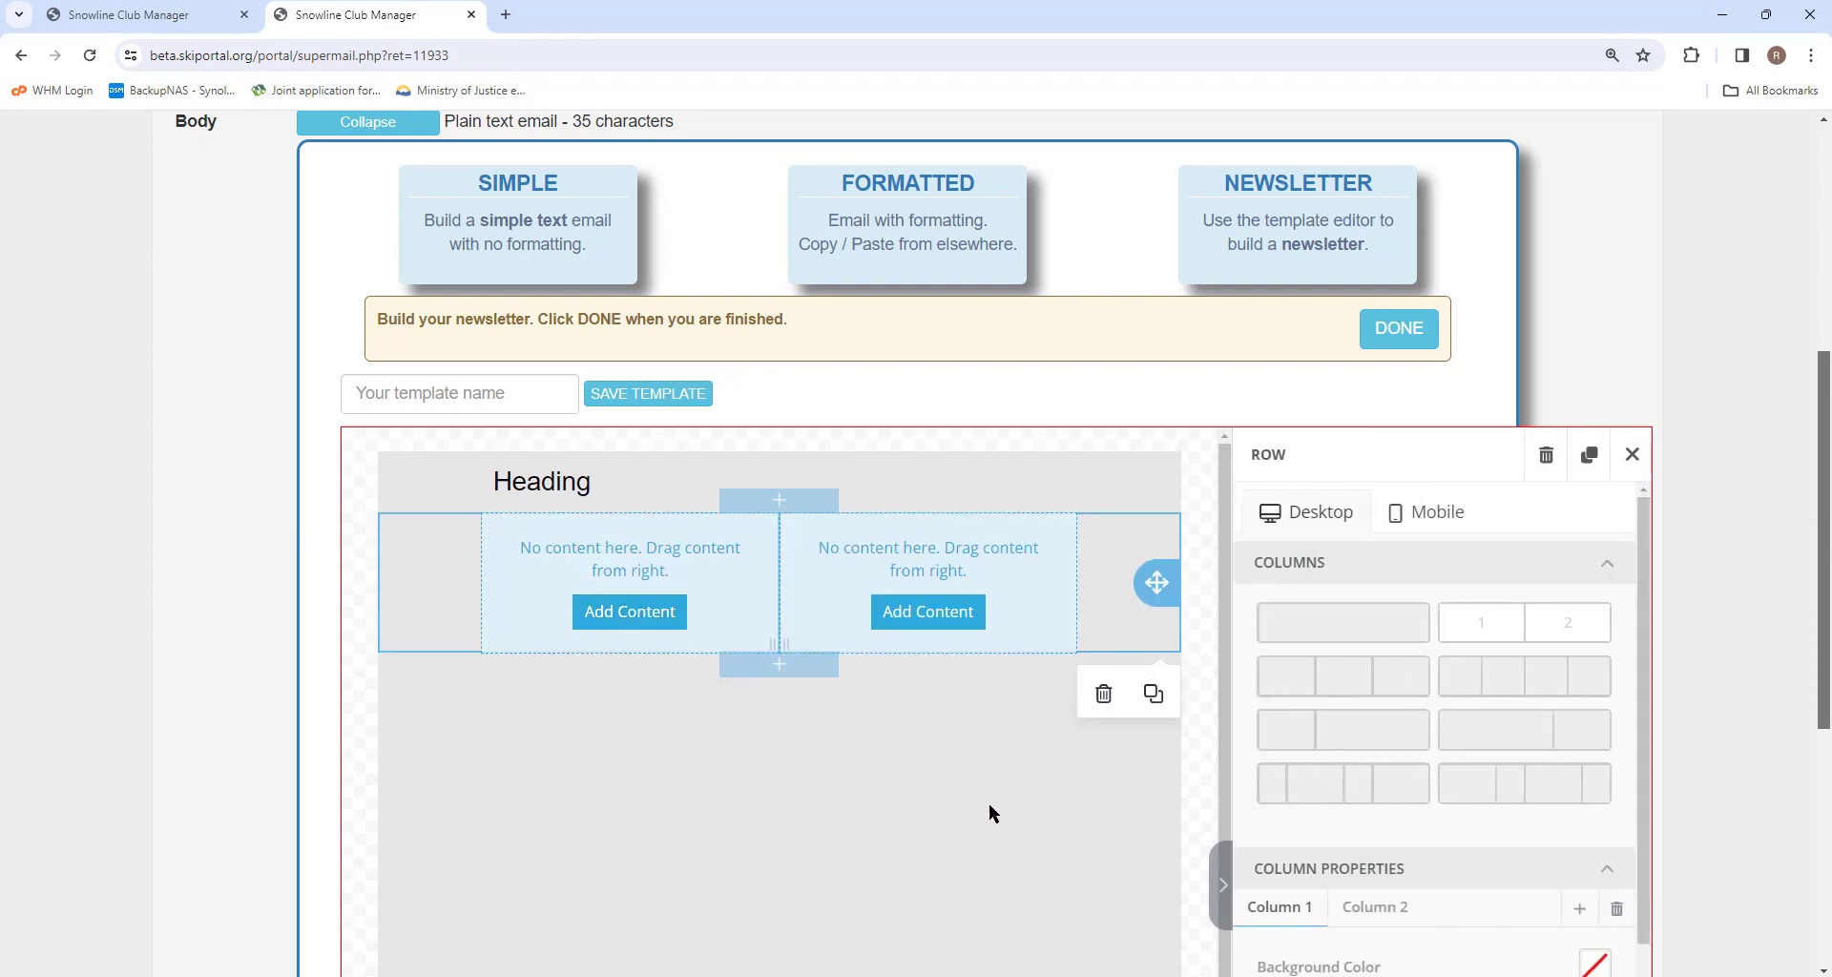
{"action": "left_click", "coordinate": [630, 612]}
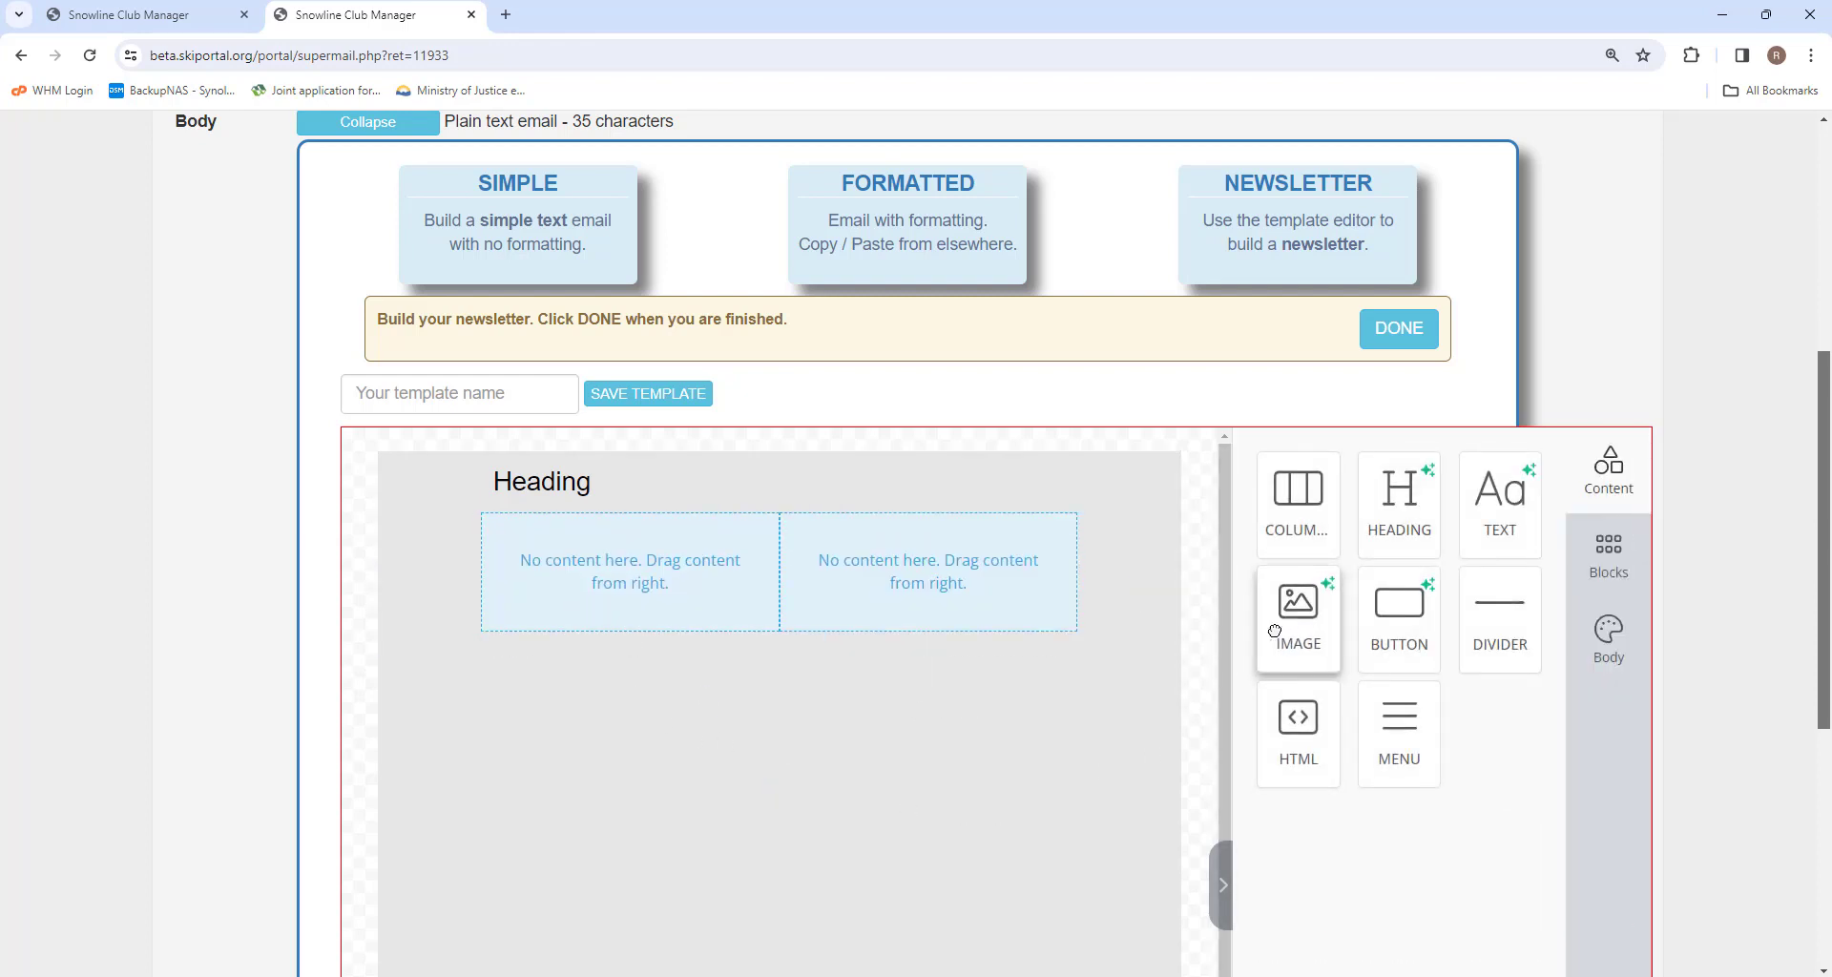
Place Image blocks in both columns, then add a blank one-column row below containing a Text block.
{"action": "left_click_drag", "start_coordinate": [1298, 611], "coordinate": [859, 614]}
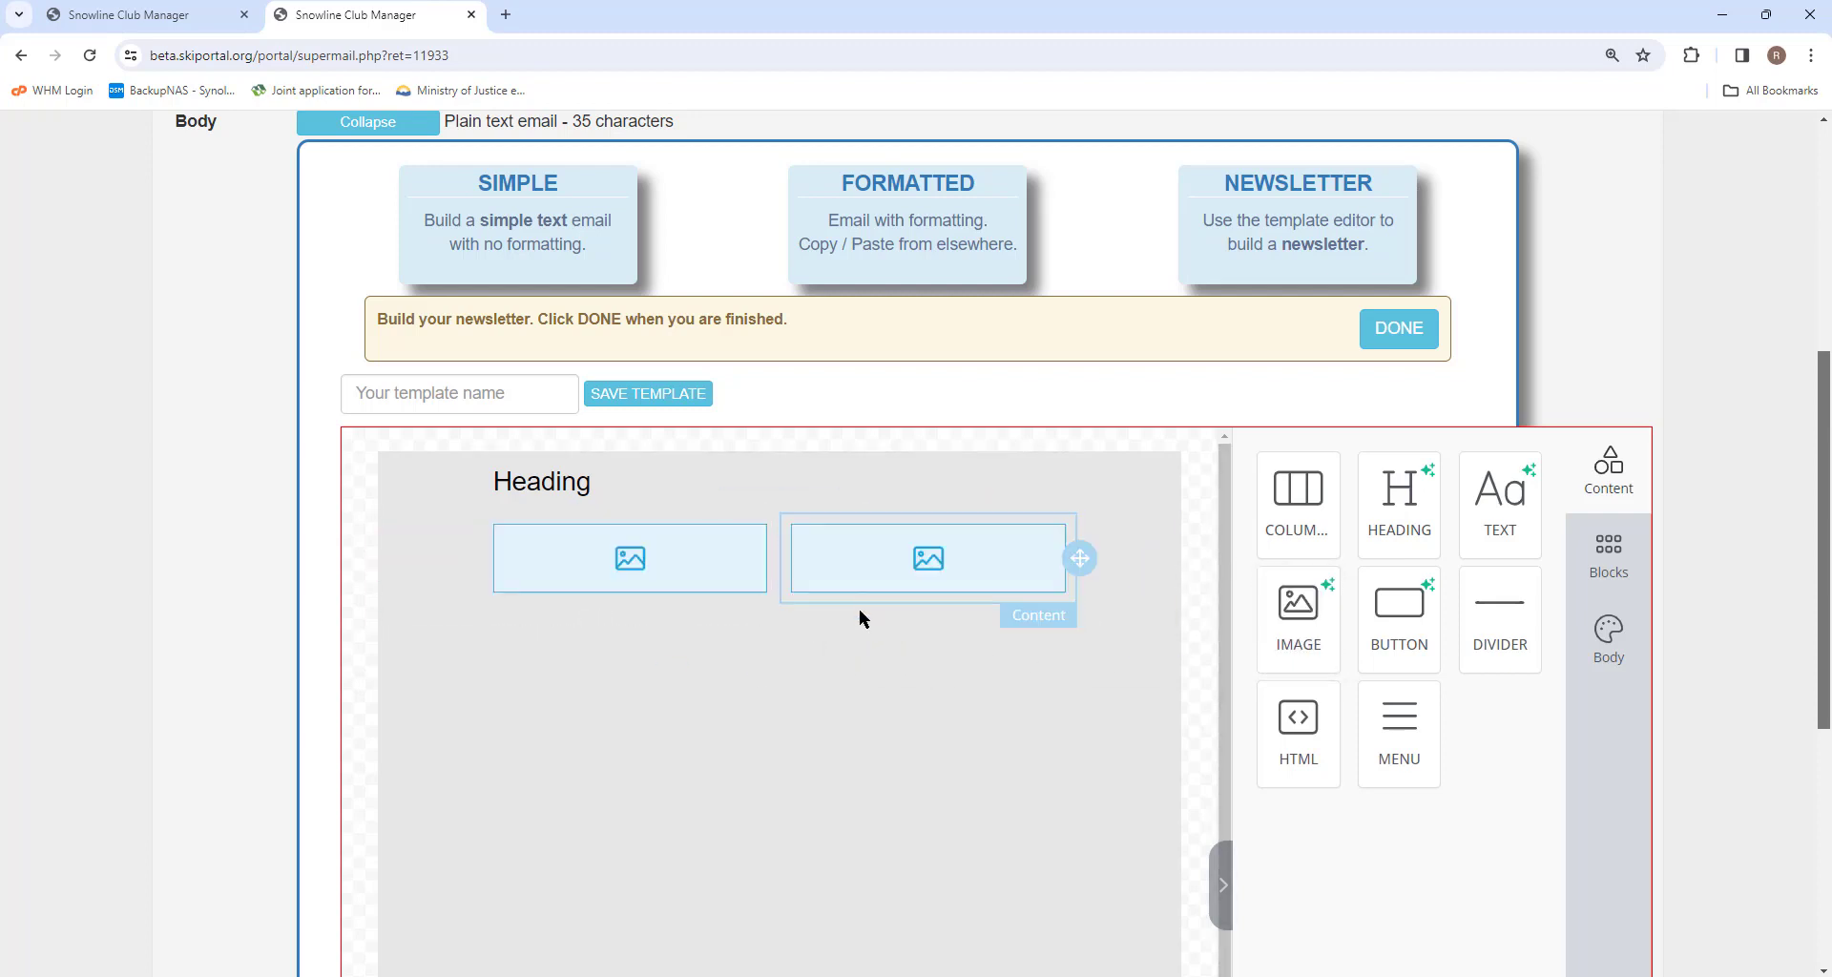
{"action": "left_click", "coordinate": [1607, 558]}
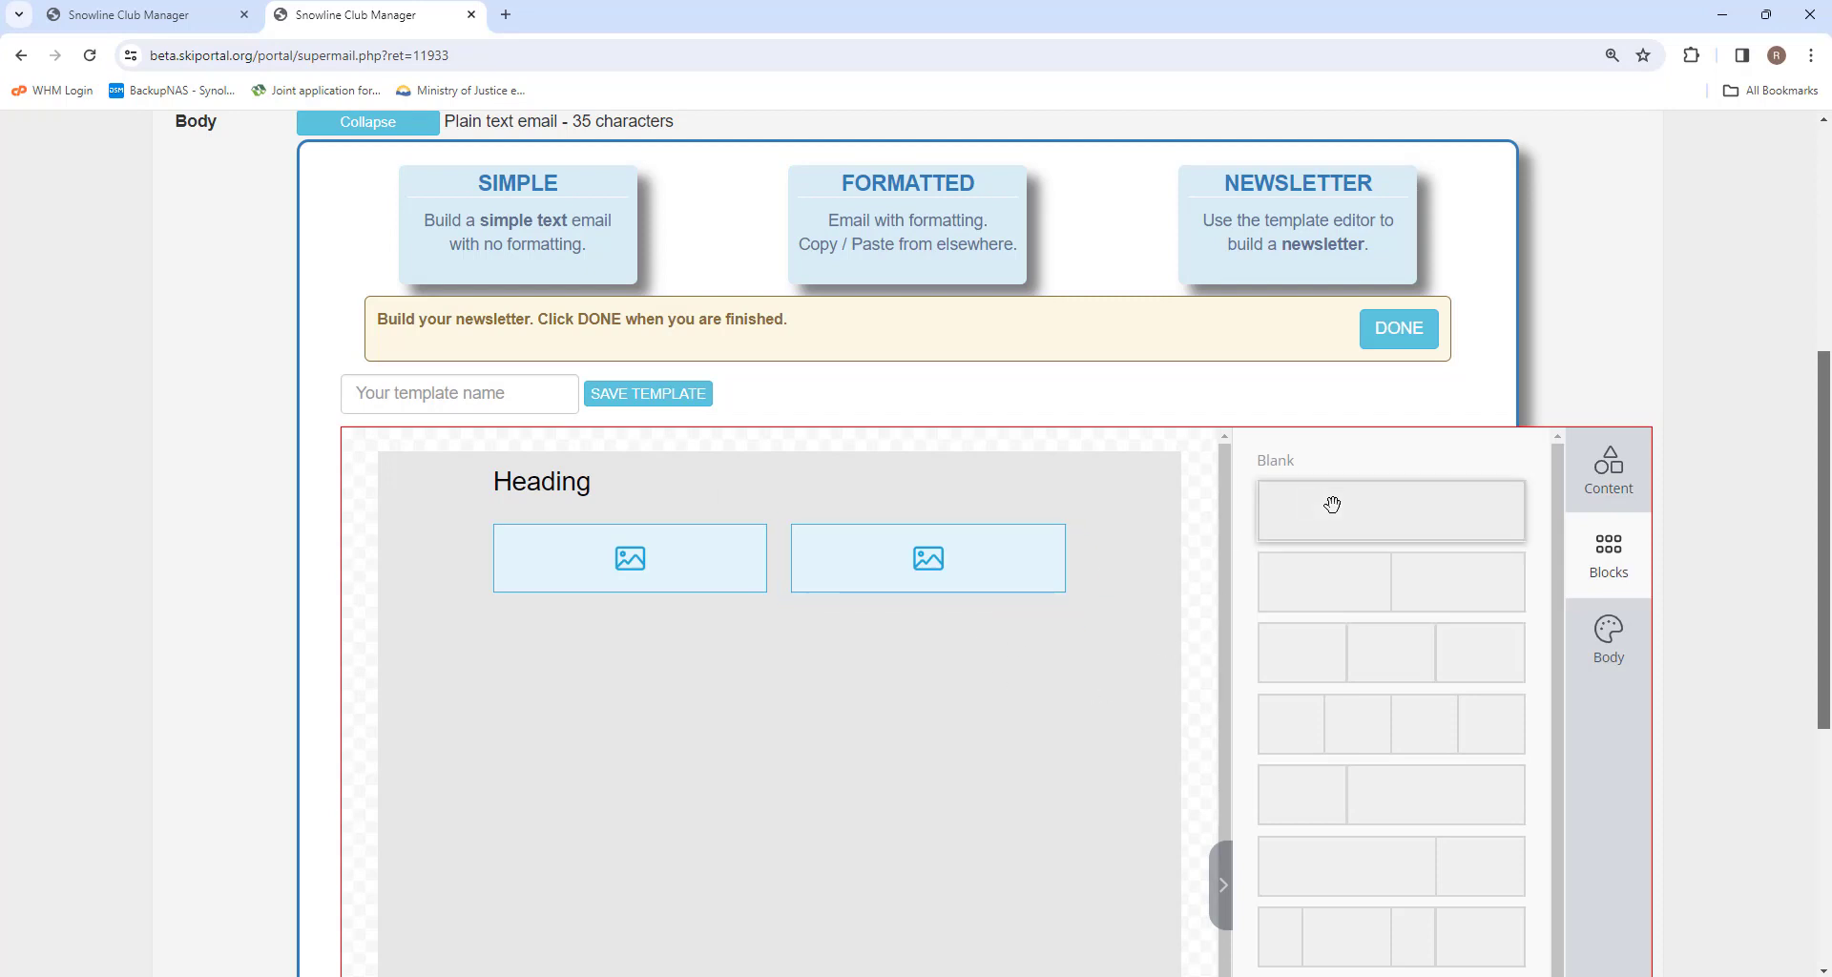
{"action": "left_click_drag", "start_coordinate": [1382, 506], "coordinate": [704, 691]}
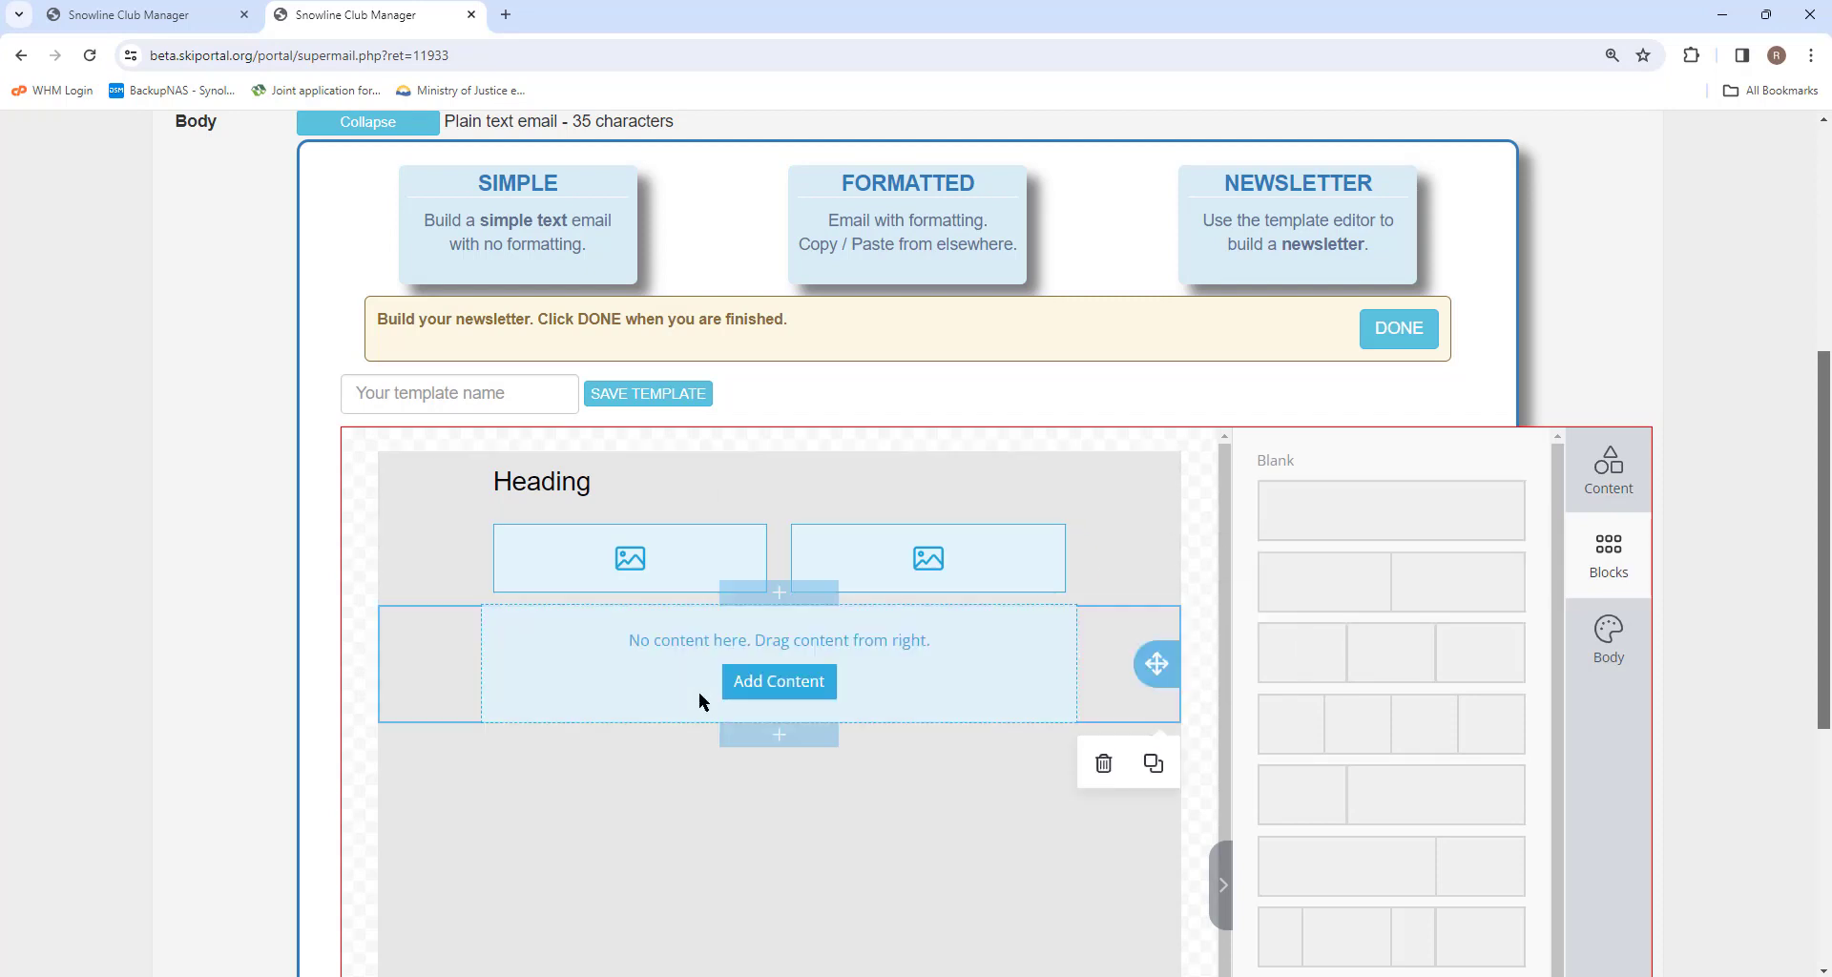
{"action": "left_click", "coordinate": [779, 681]}
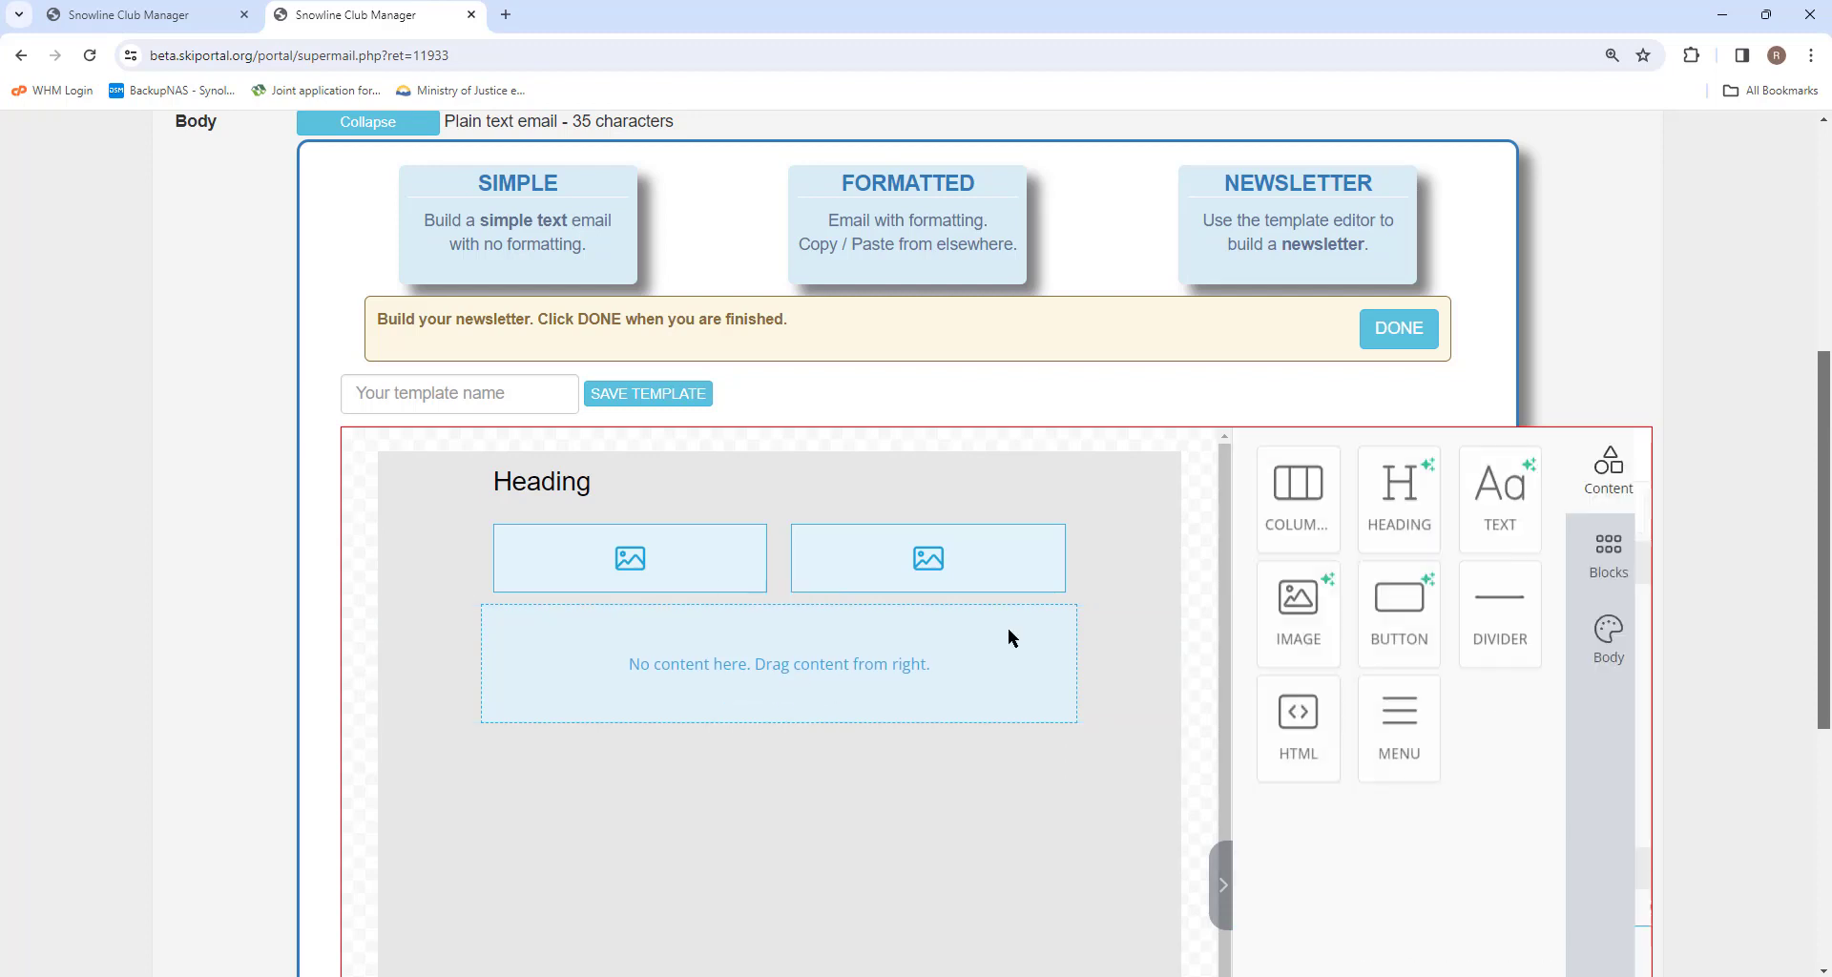
{"action": "left_click_drag", "start_coordinate": [1403, 520], "coordinate": [839, 735]}
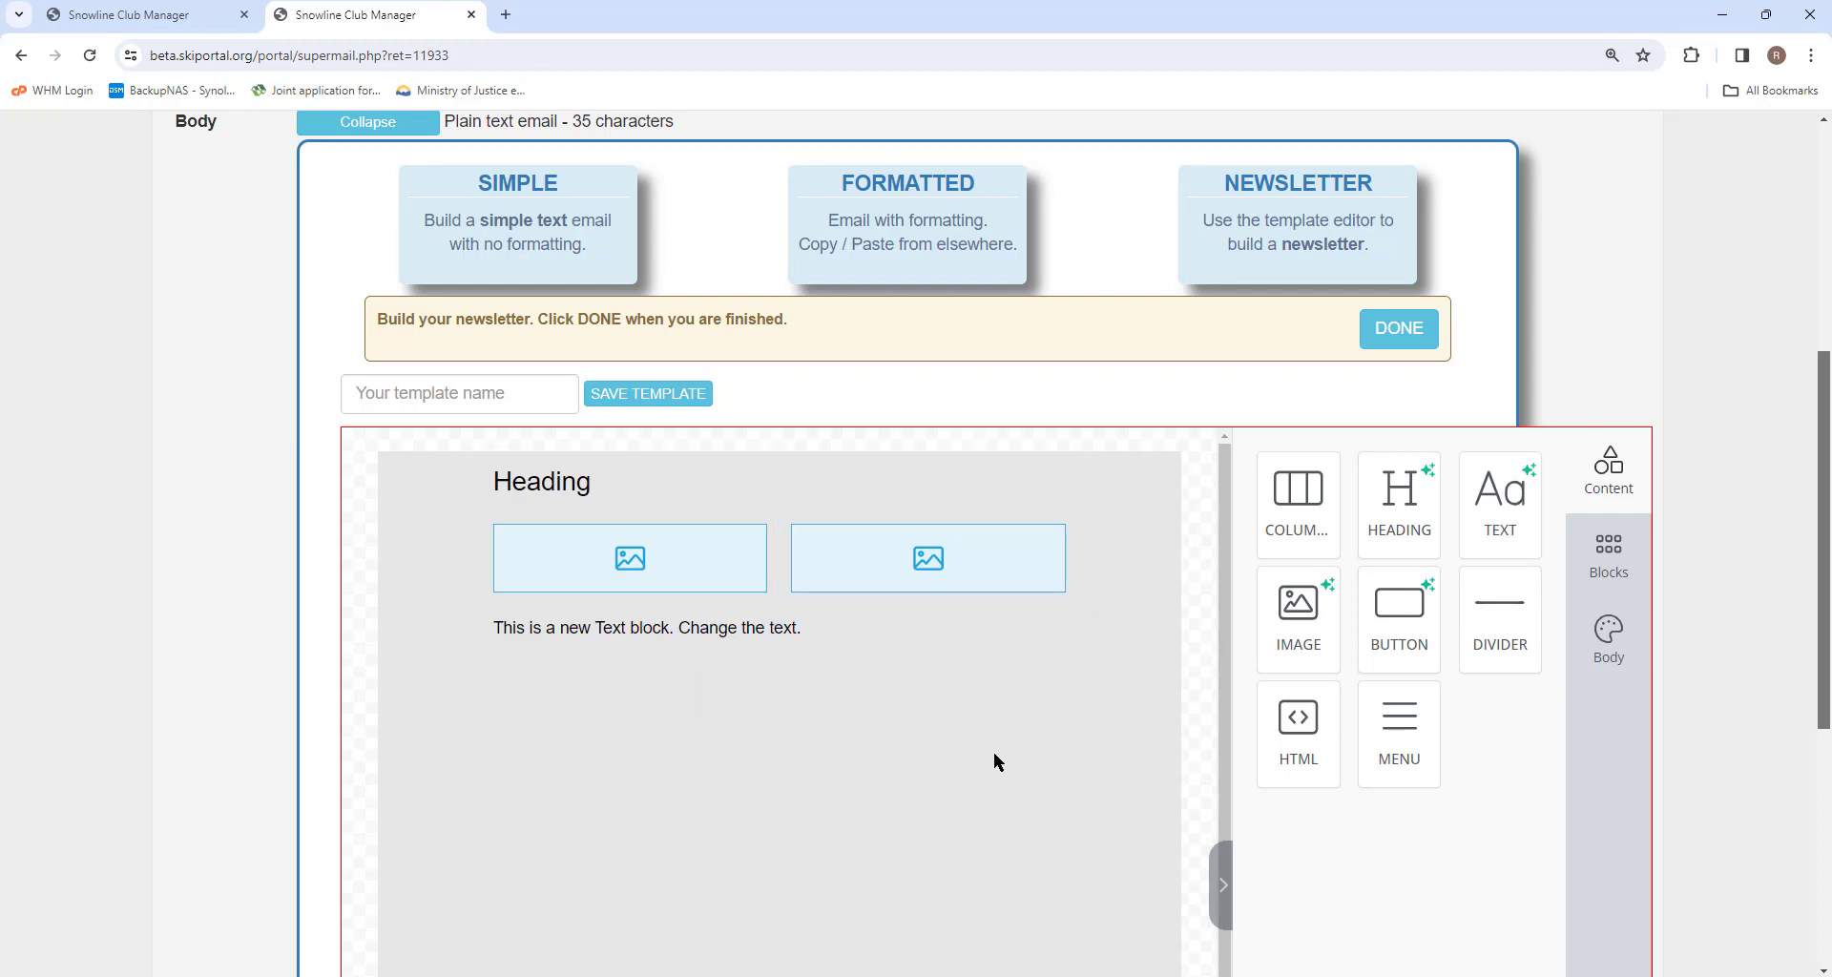
Insert the mountain photo from the media library into both image blocks.
{"action": "left_click", "coordinate": [638, 559]}
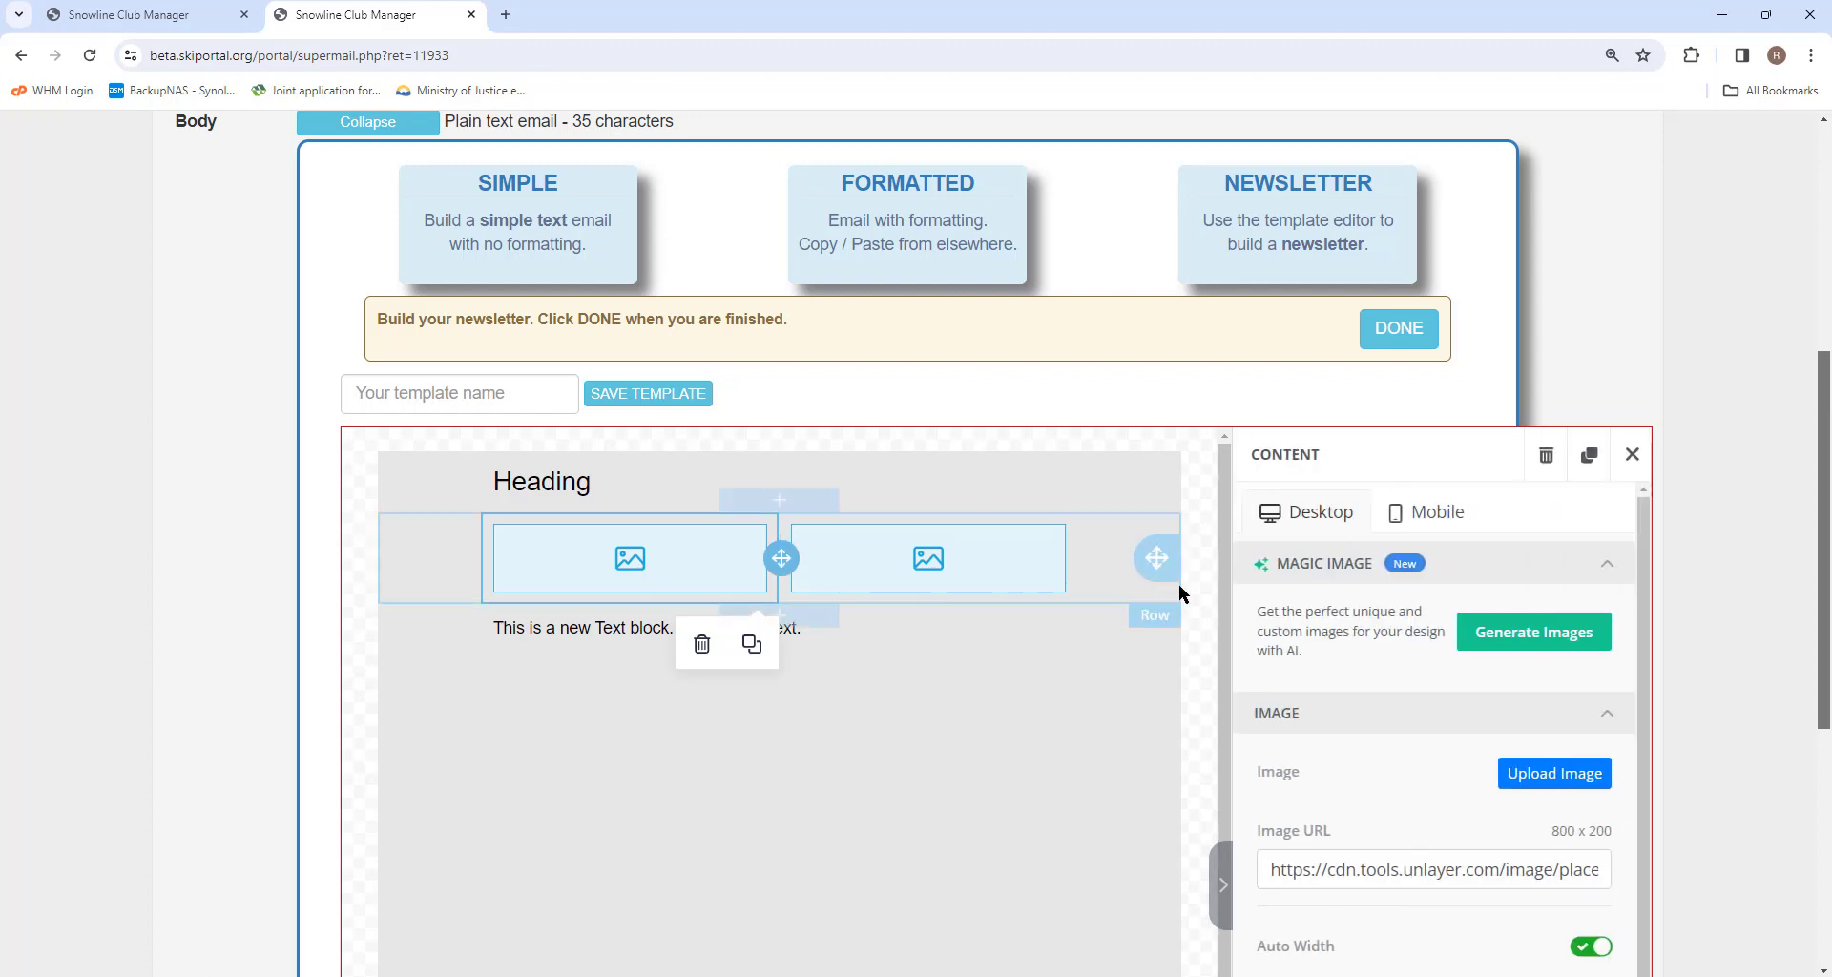
{"action": "left_click", "coordinate": [1528, 781]}
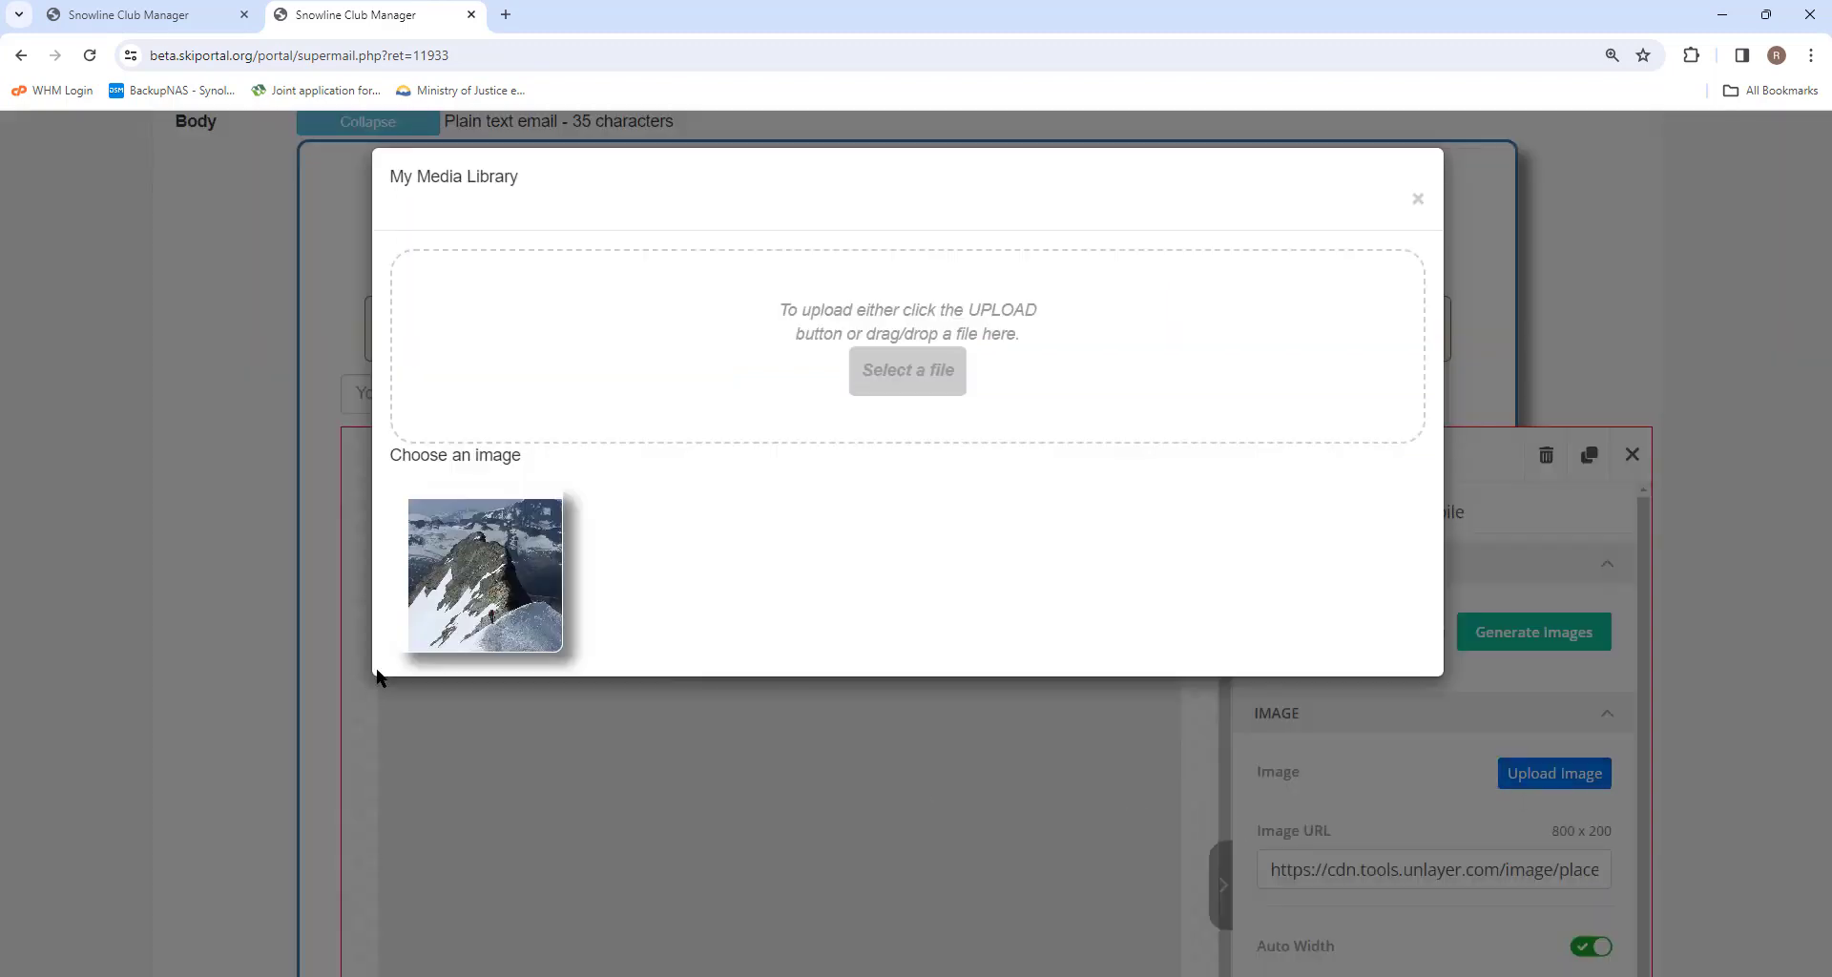
{"action": "left_click", "coordinate": [506, 564]}
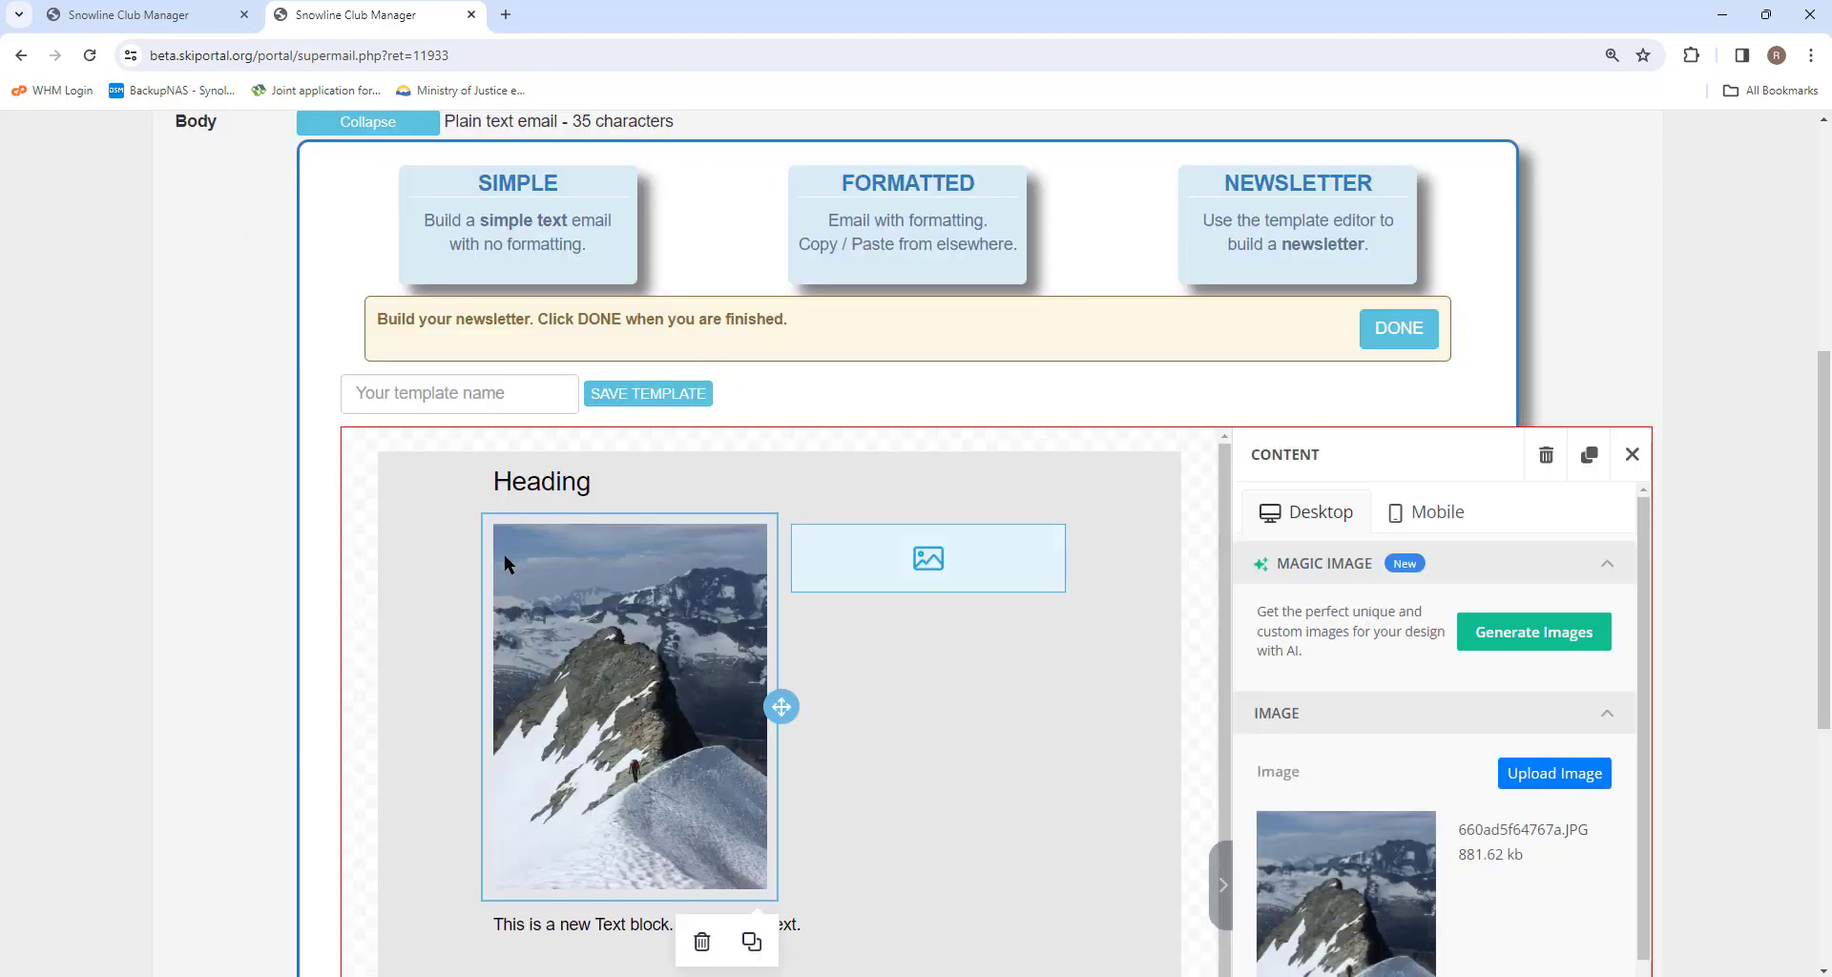
{"action": "left_click", "coordinate": [936, 558]}
{"action": "left_click", "coordinate": [1576, 778]}
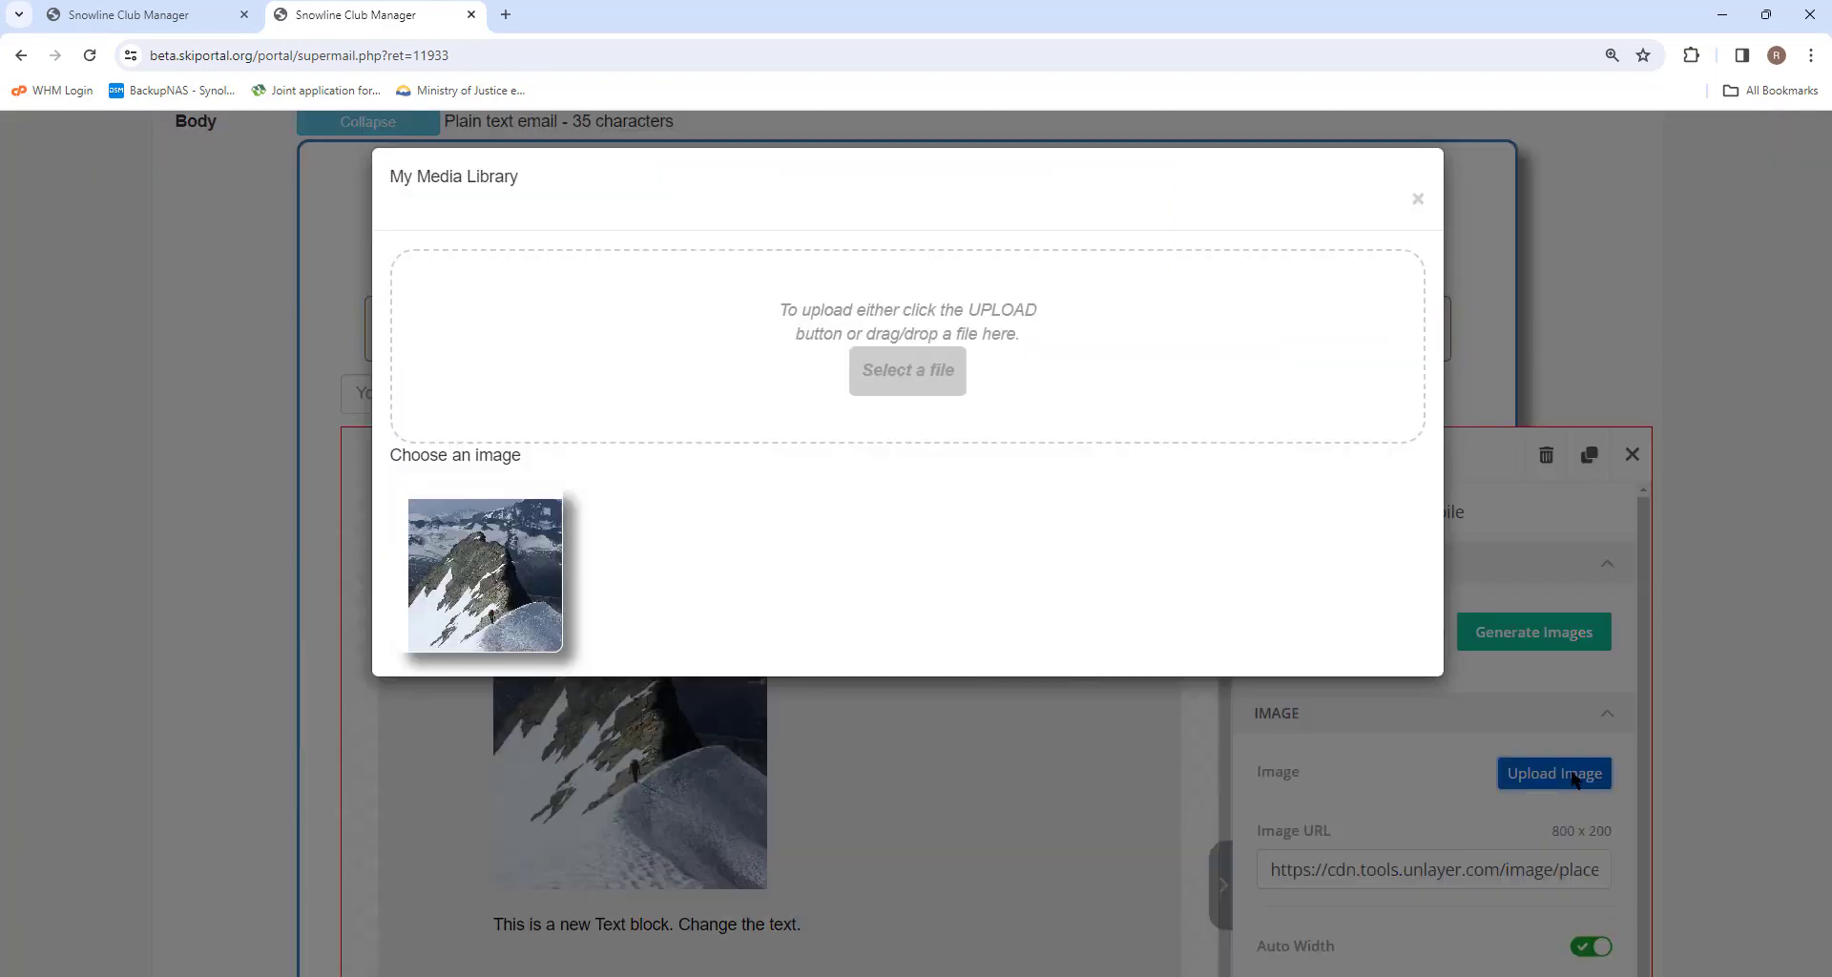
{"action": "left_click", "coordinate": [462, 589]}
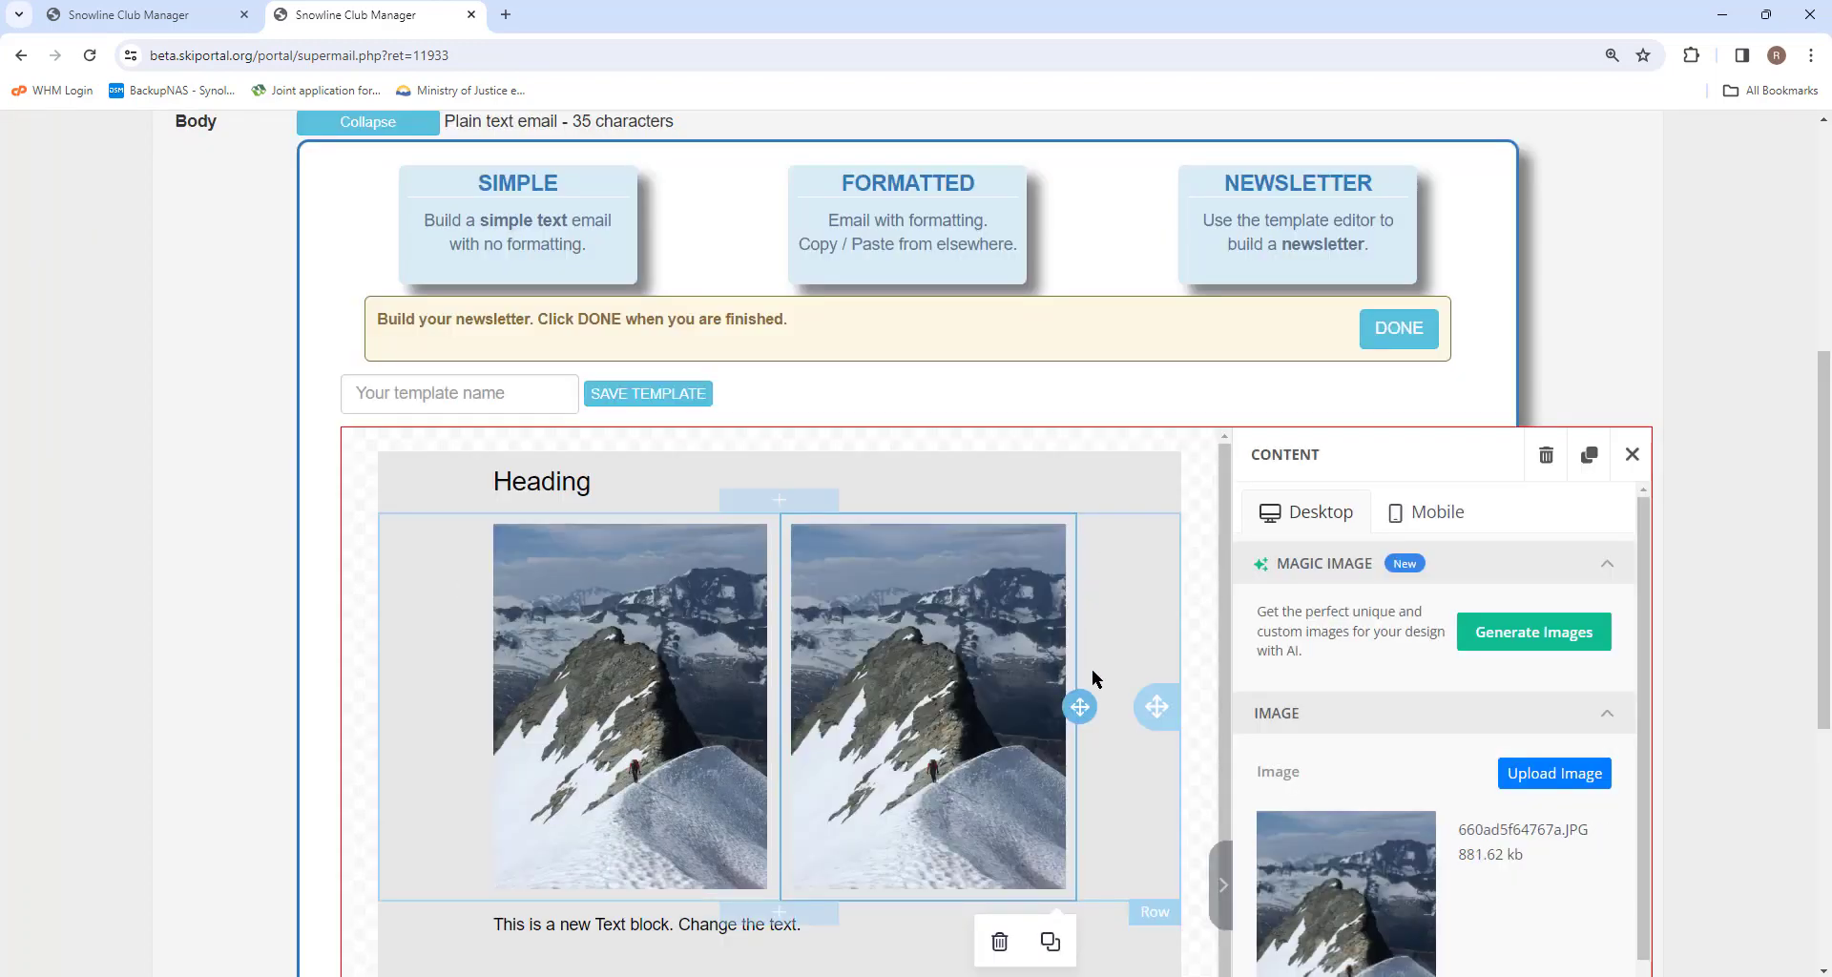
Center-align the Heading text in the newsletter template.
{"action": "left_click", "coordinate": [588, 466]}
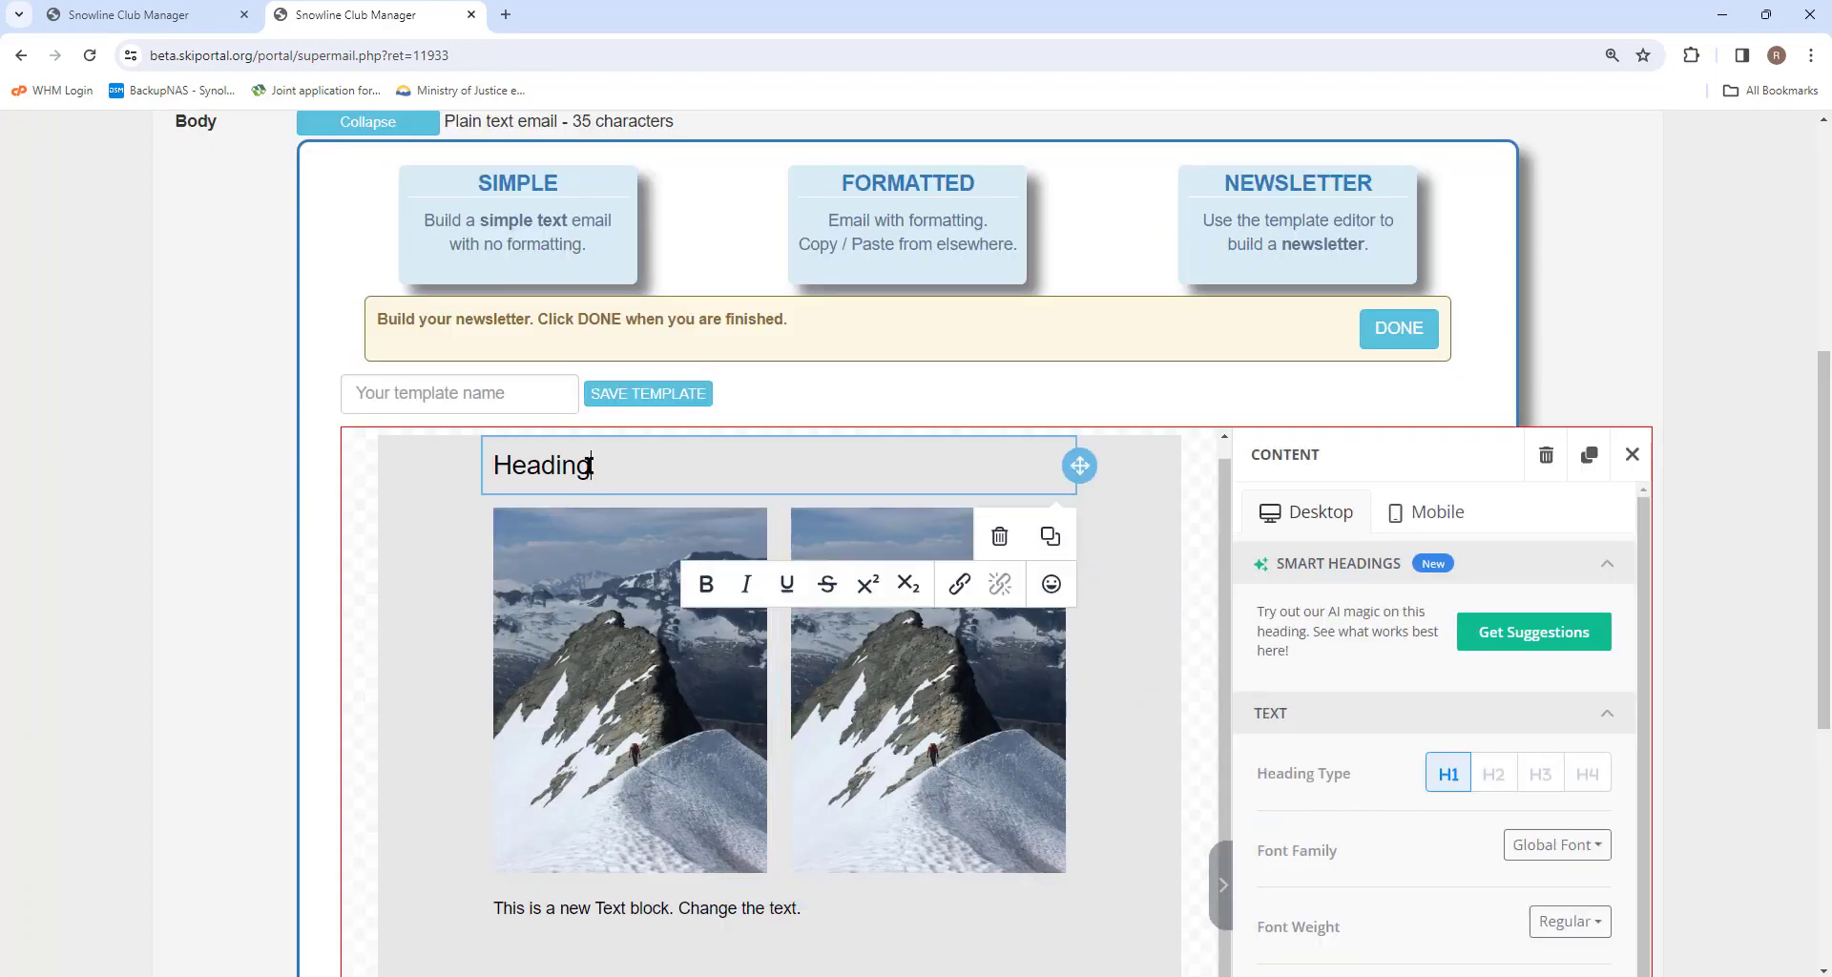
{"action": "scroll", "coordinate": [1244, 609], "scroll_direction": "down", "scroll_amount": 4}
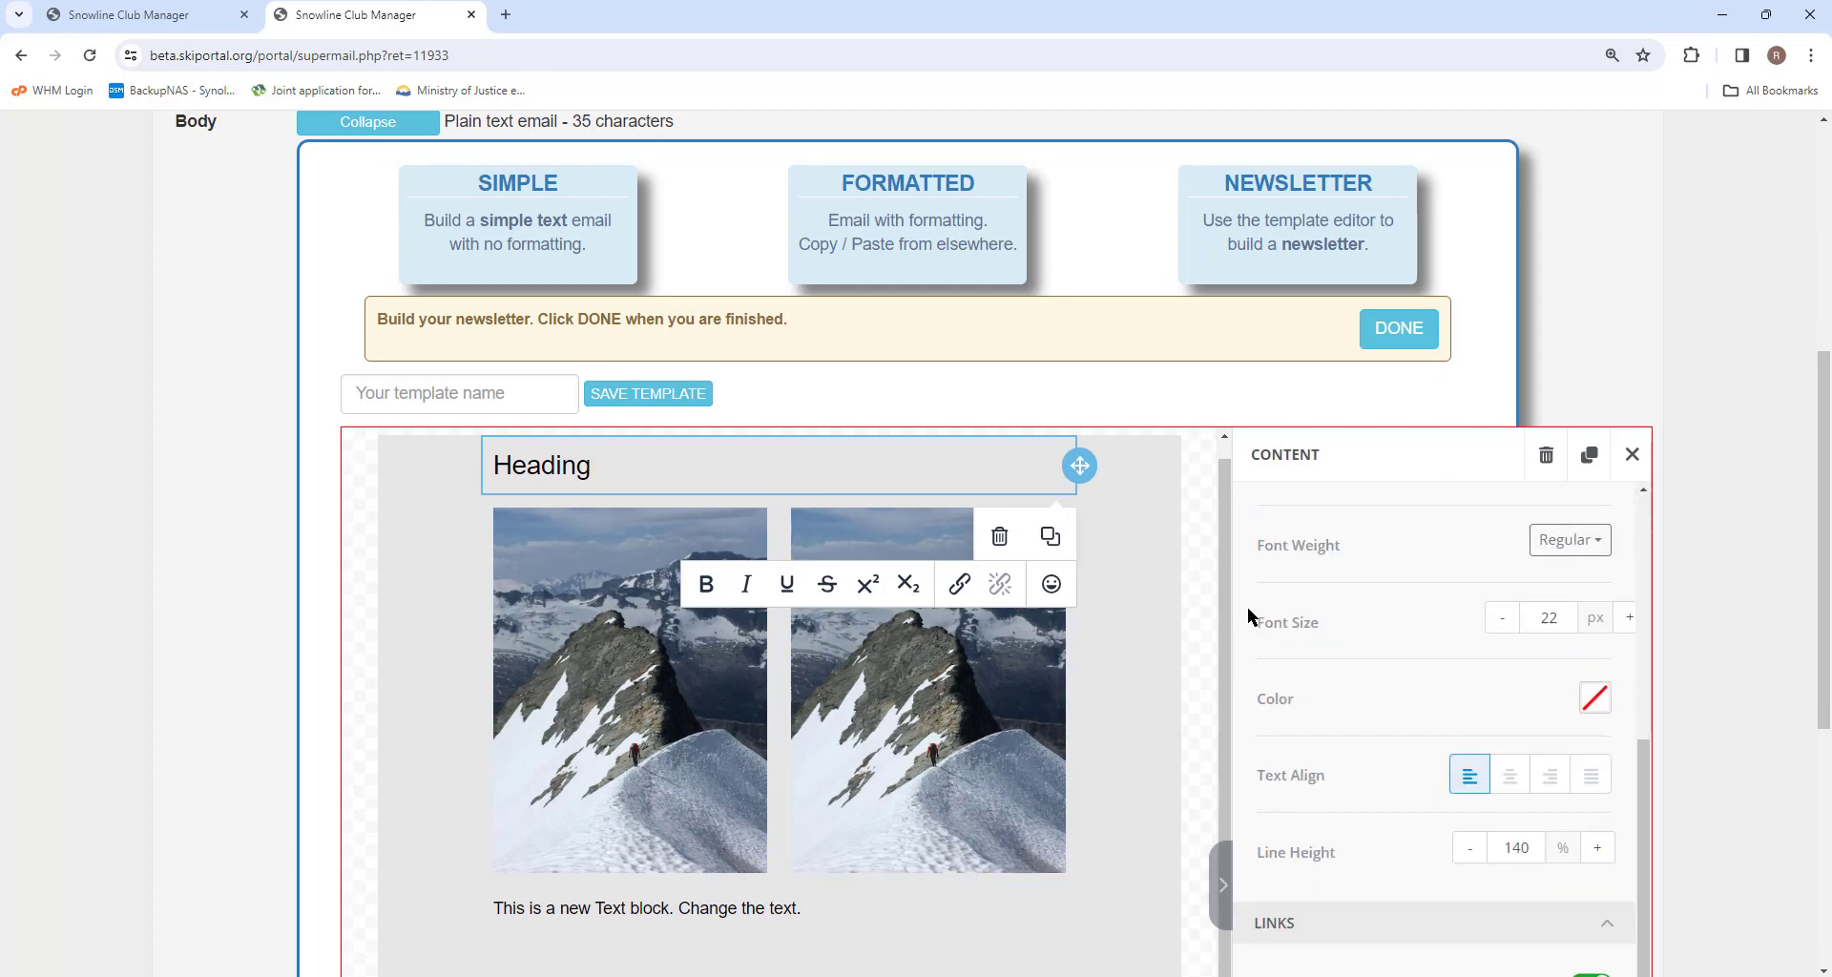
{"action": "left_click", "coordinate": [1511, 775]}
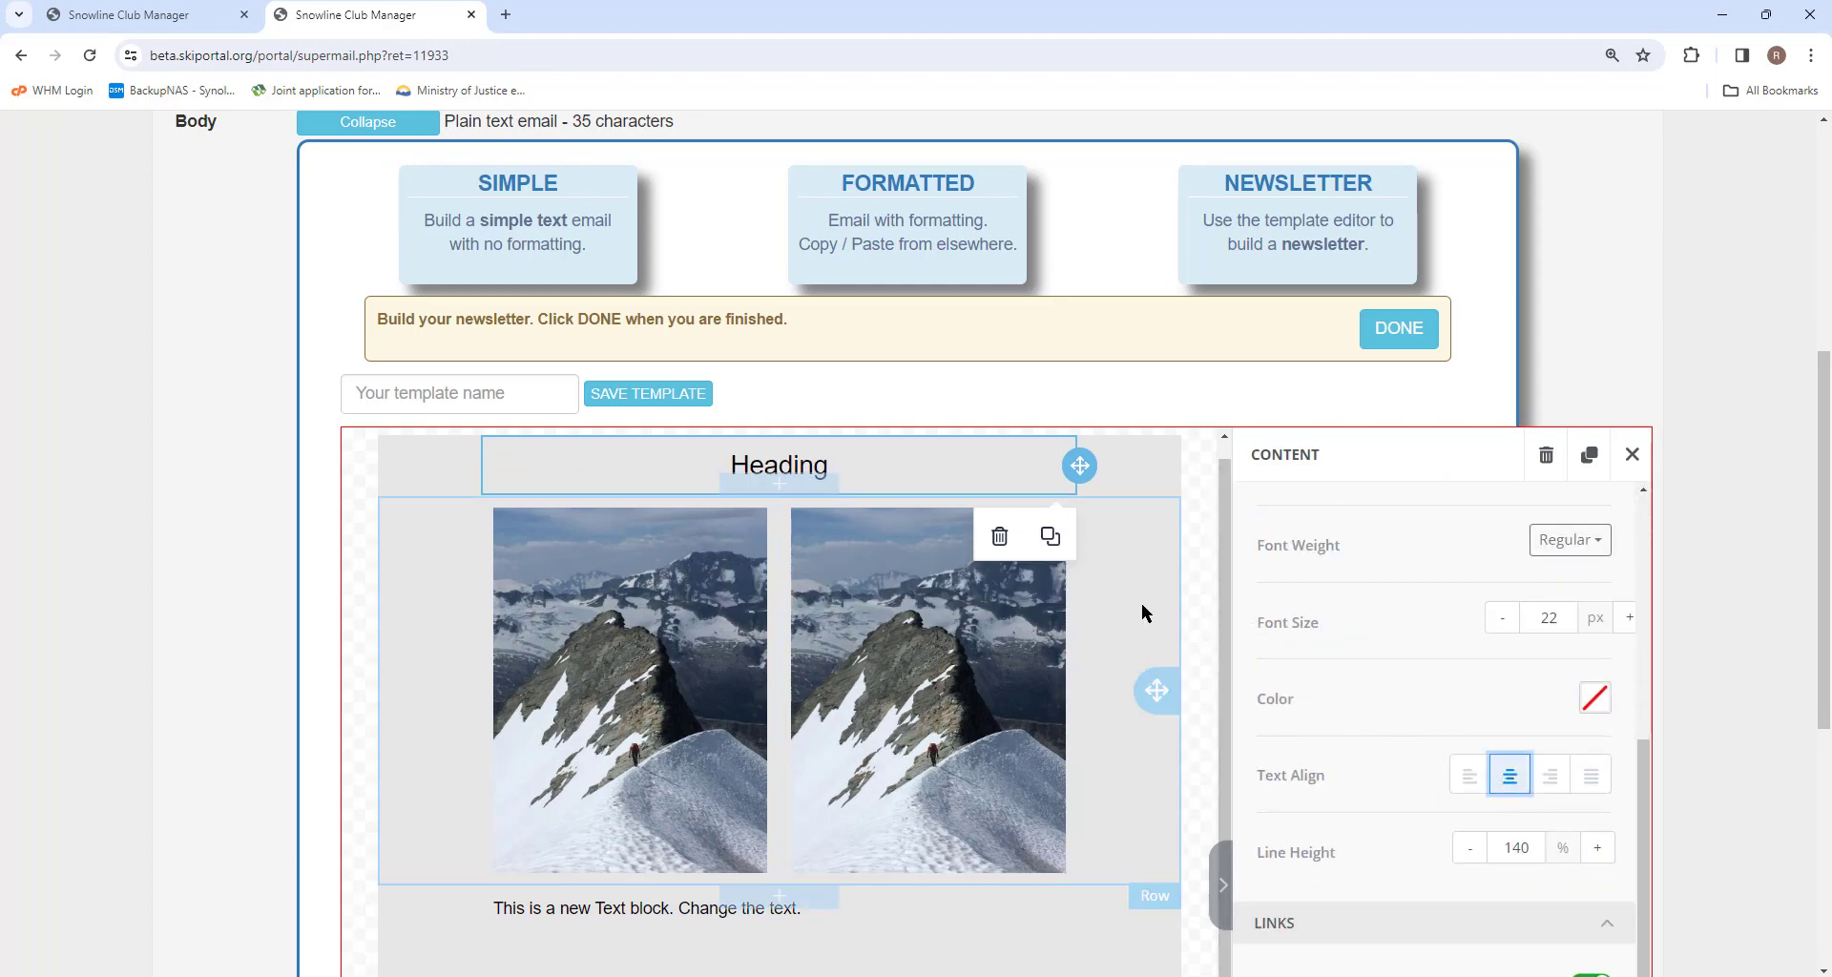
{"action": "scroll", "coordinate": [1136, 606], "scroll_direction": "down", "scroll_amount": 2}
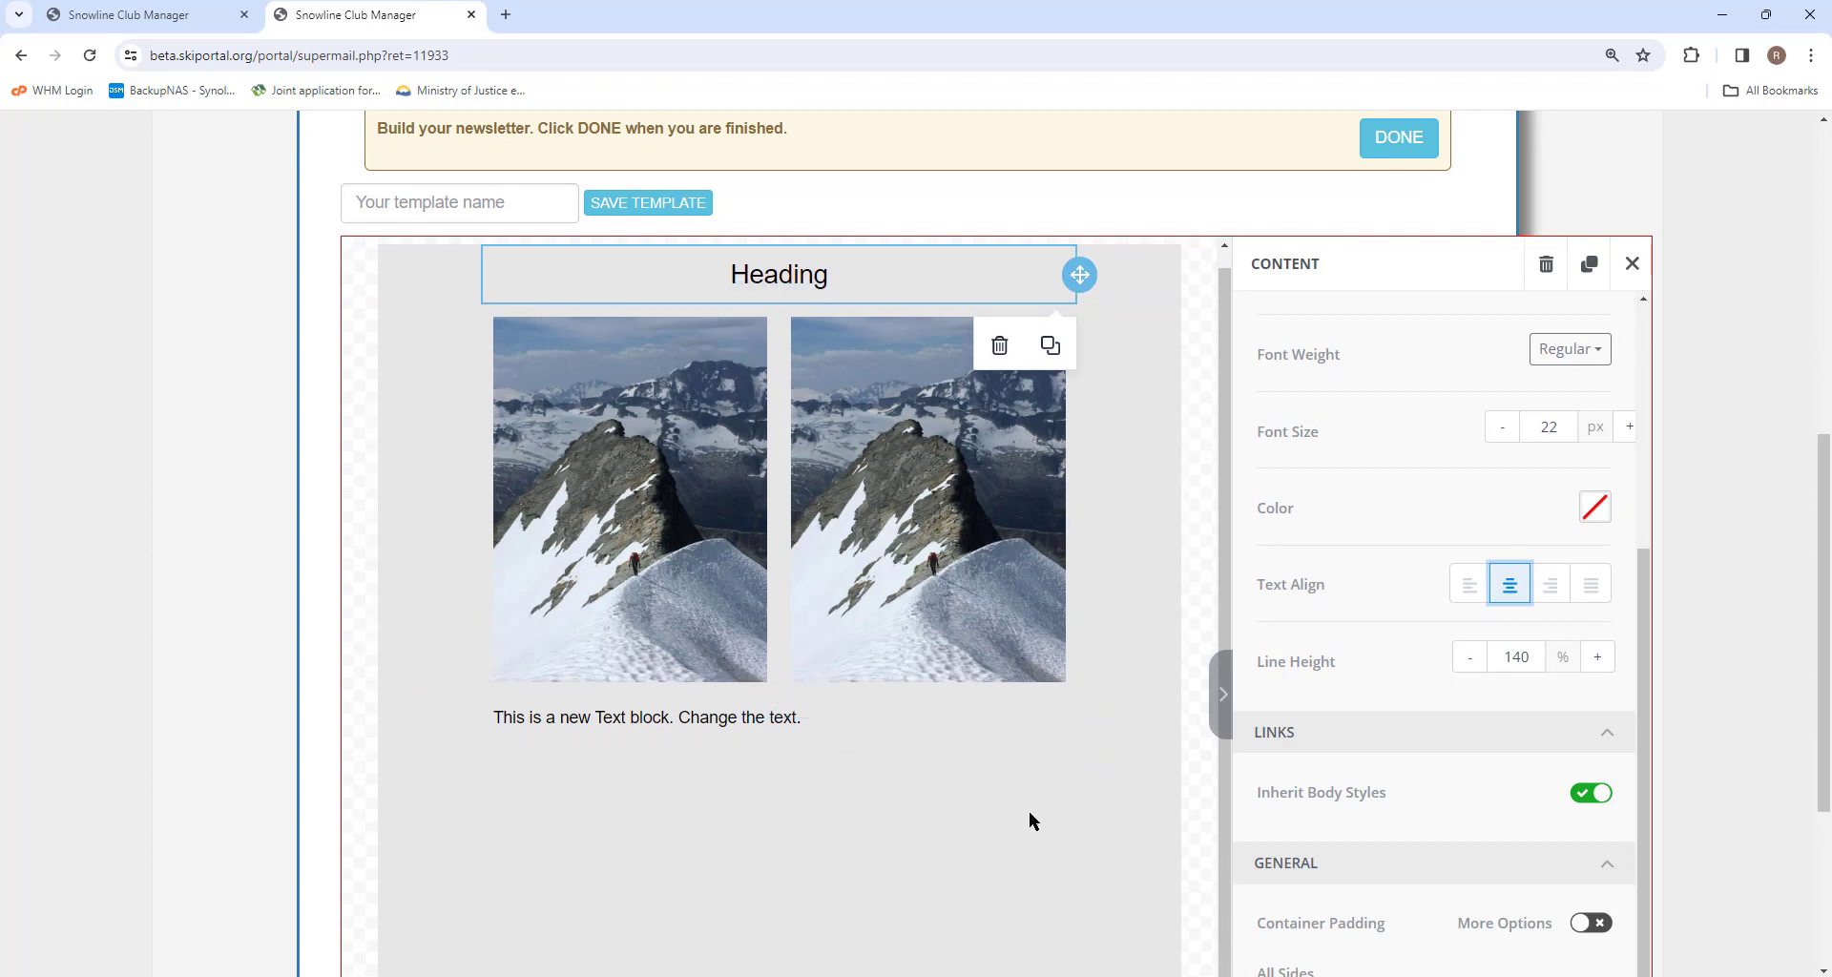
{"action": "left_click", "coordinate": [1111, 636]}
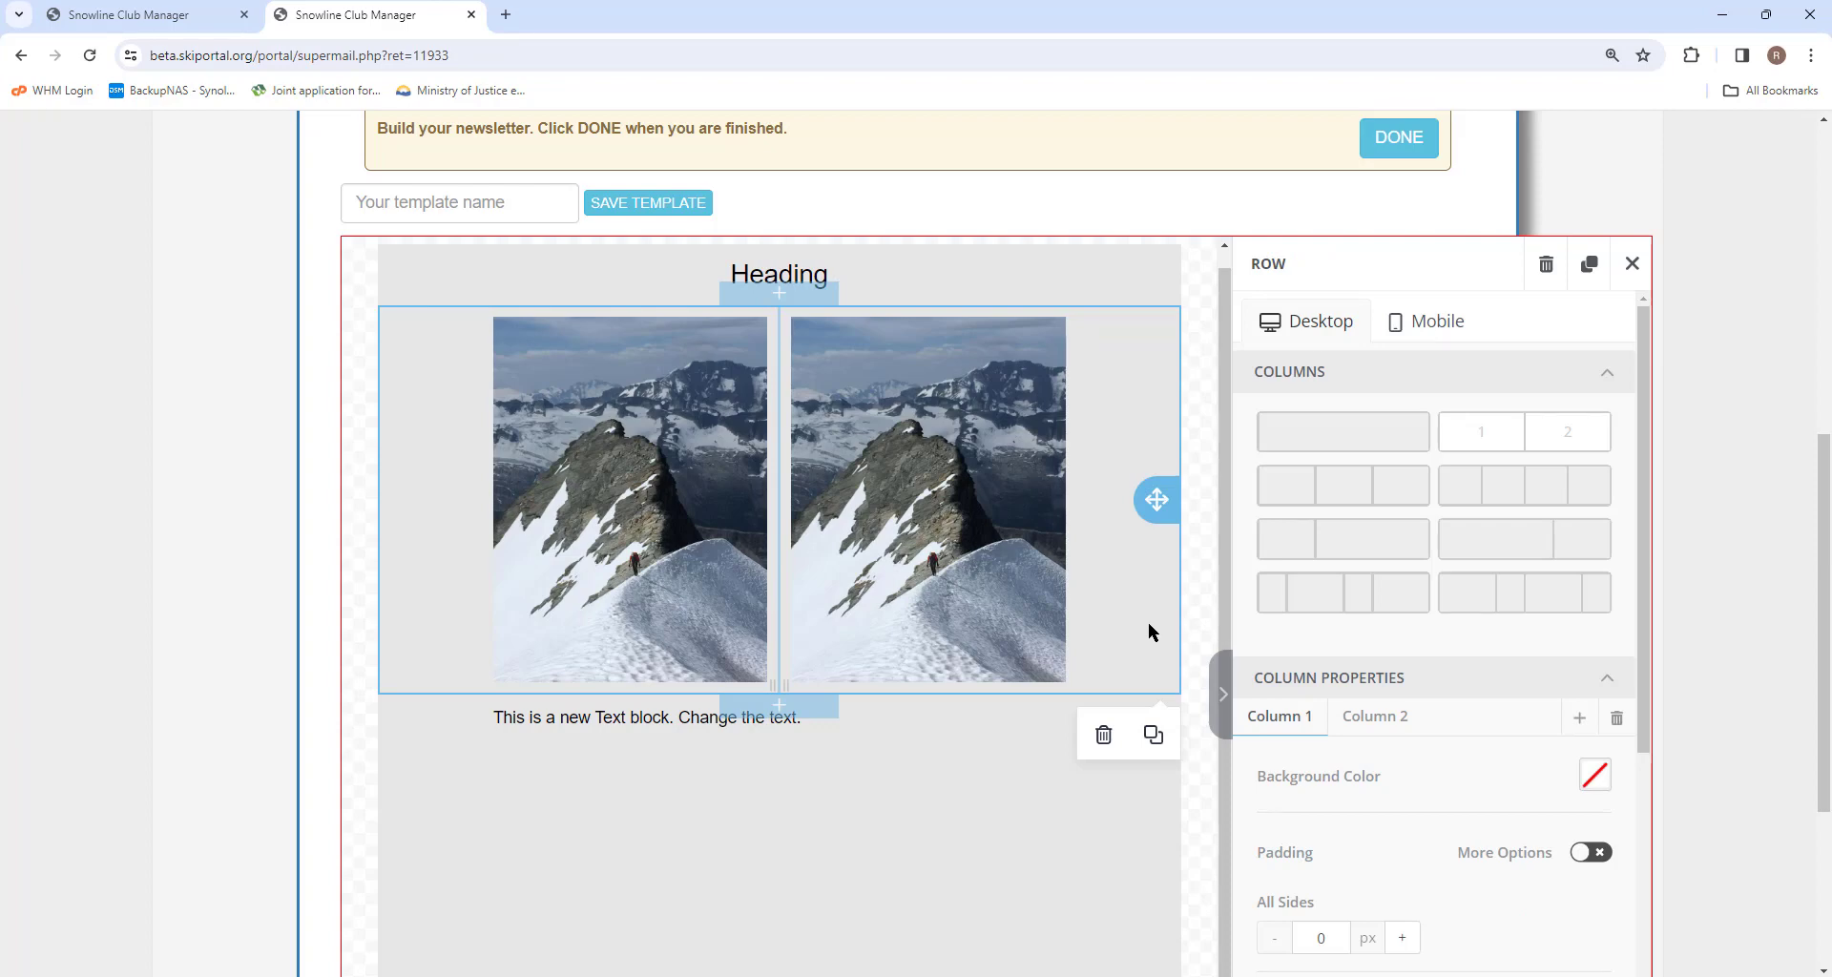
{"action": "scroll", "coordinate": [1148, 622], "scroll_direction": "up", "scroll_amount": 1}
Finish the newsletter editor and send yourself a sample of the email.
{"action": "left_click", "coordinate": [1399, 138]}
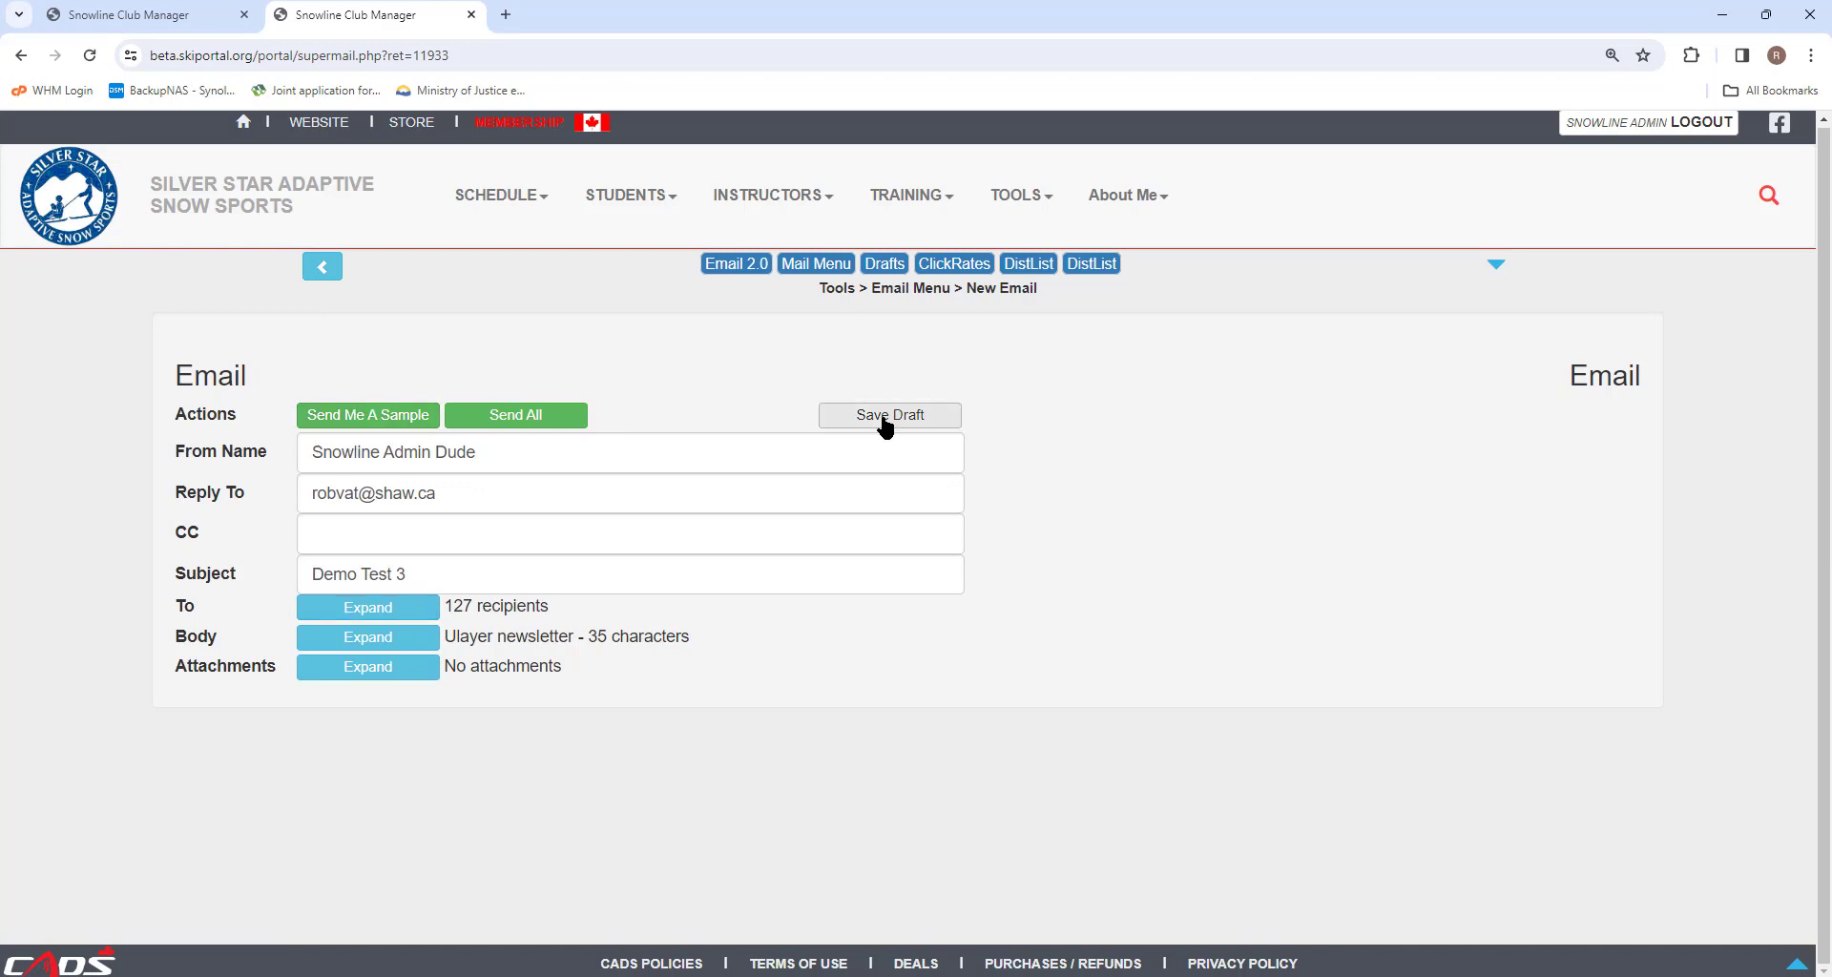
{"action": "left_click", "coordinate": [365, 416]}
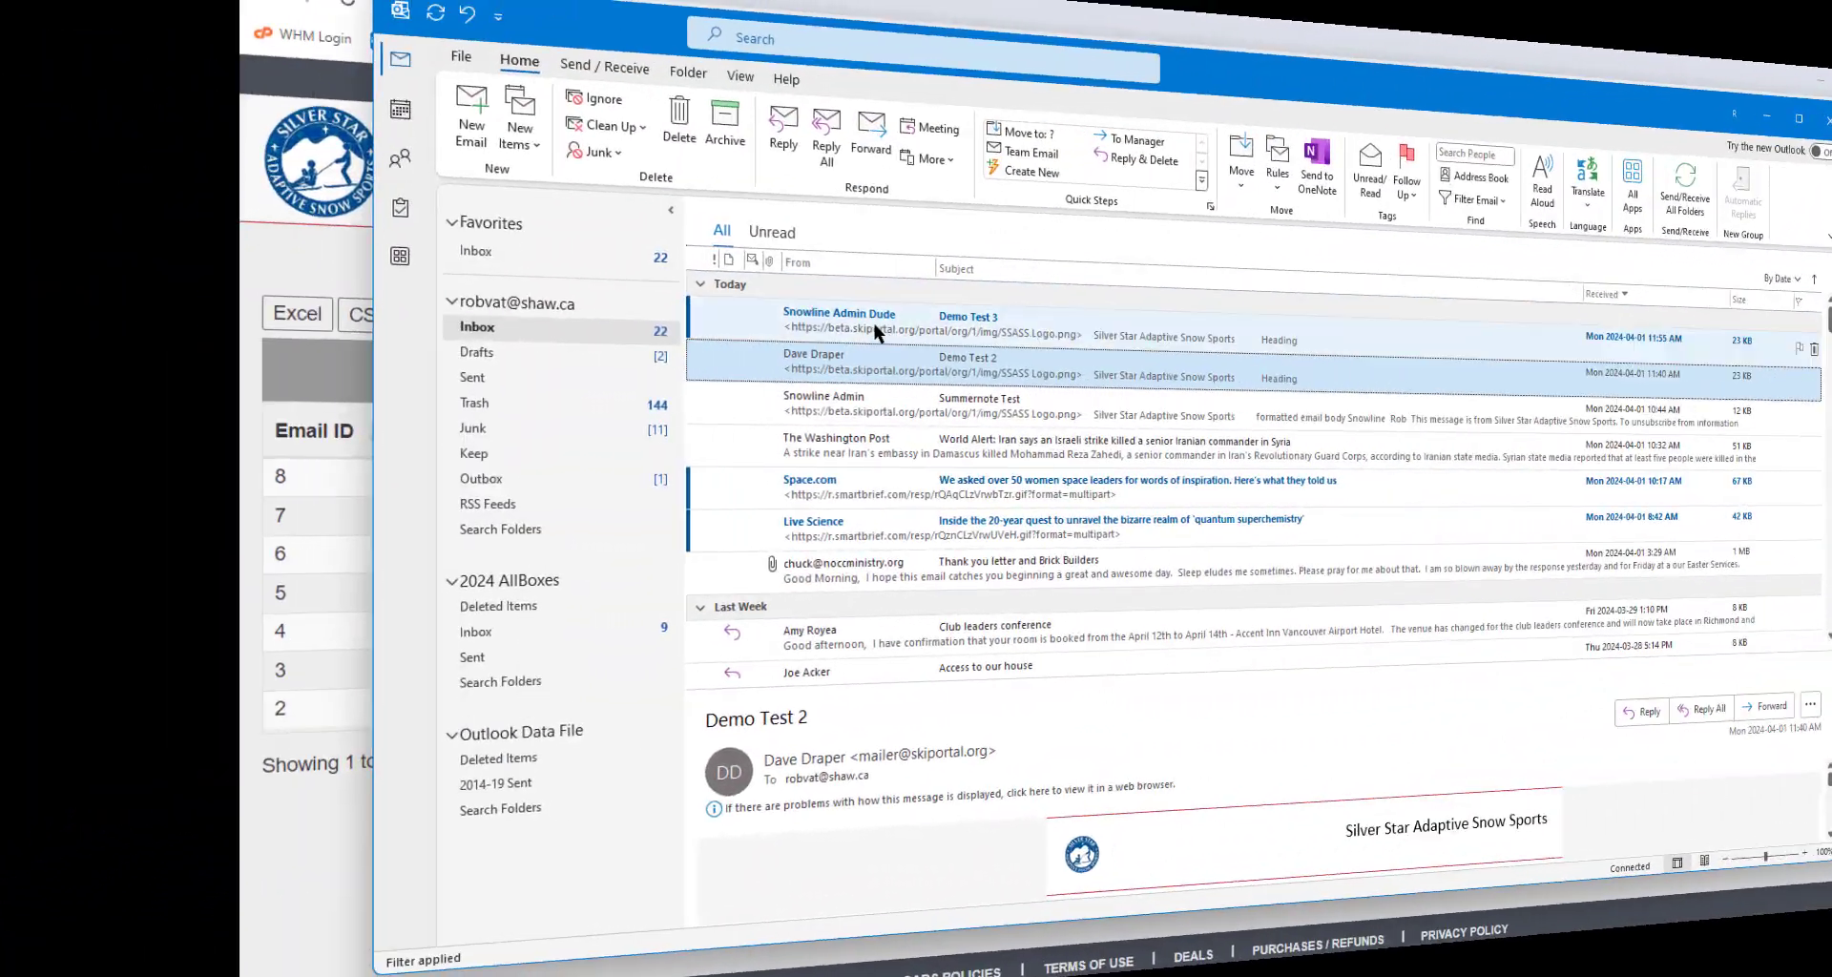
Open the received Demo Test 3 sample in Outlook, then return to the Email Tools menu.
{"action": "left_click", "coordinate": [572, 328]}
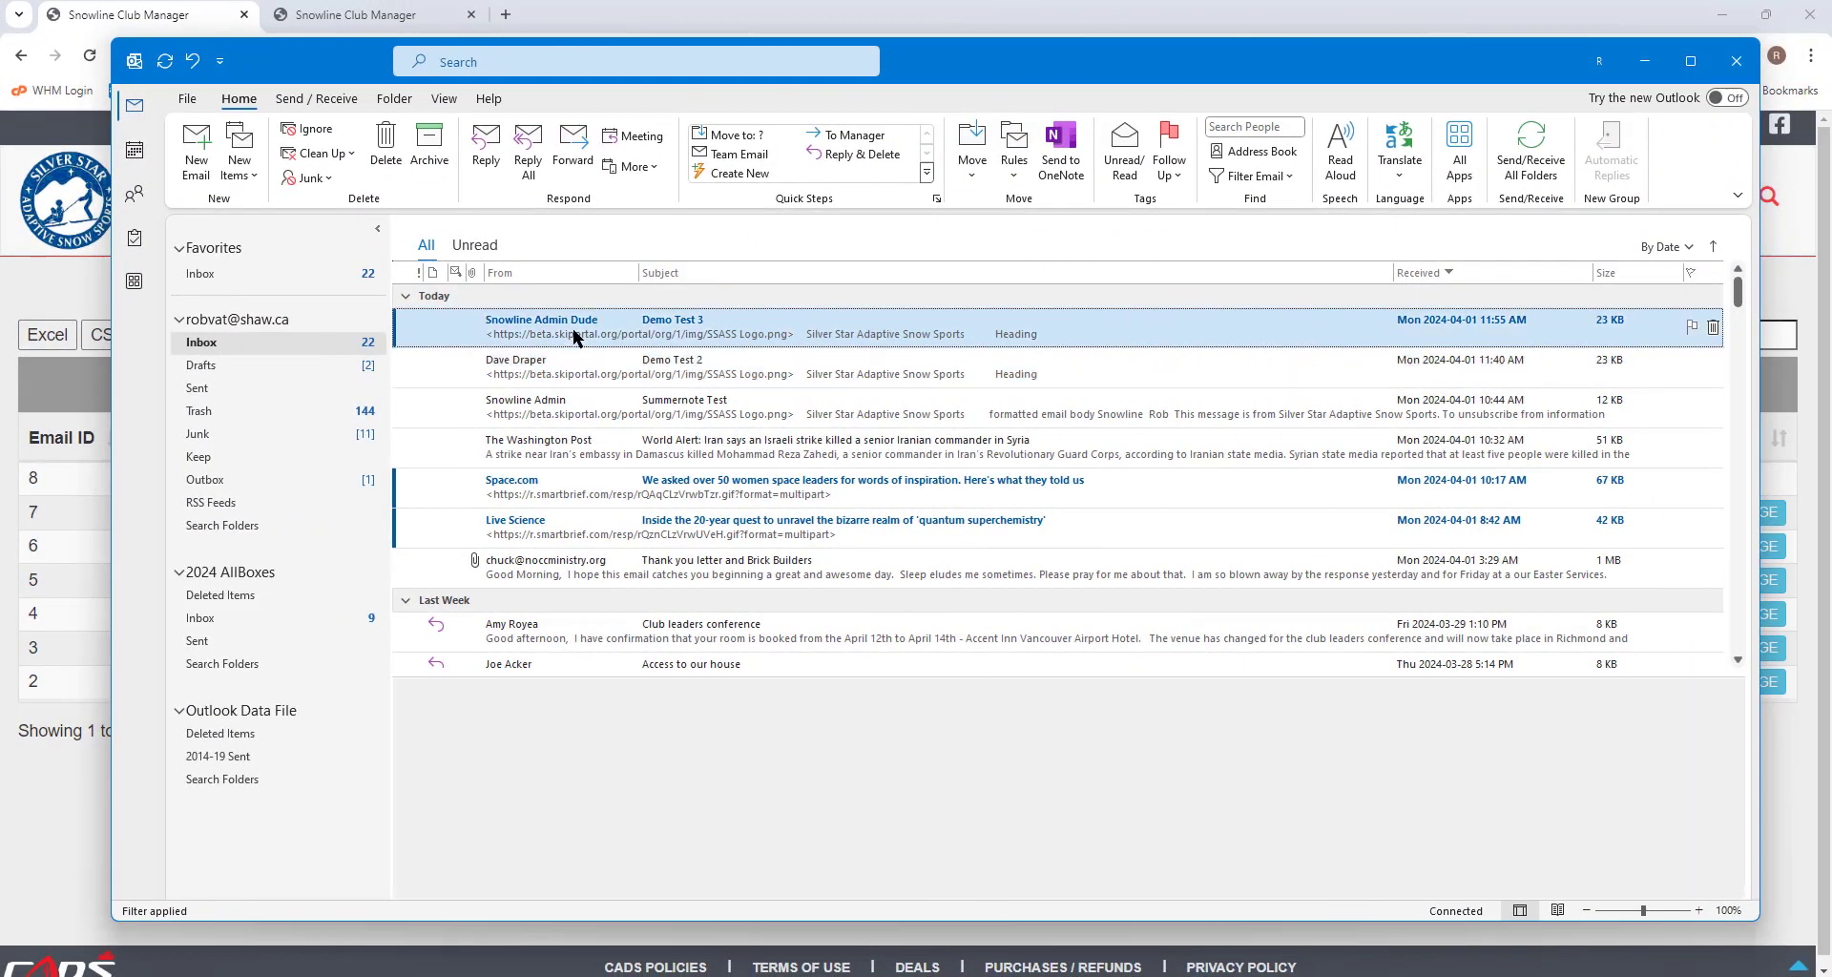
{"action": "double_click", "coordinate": [571, 328]}
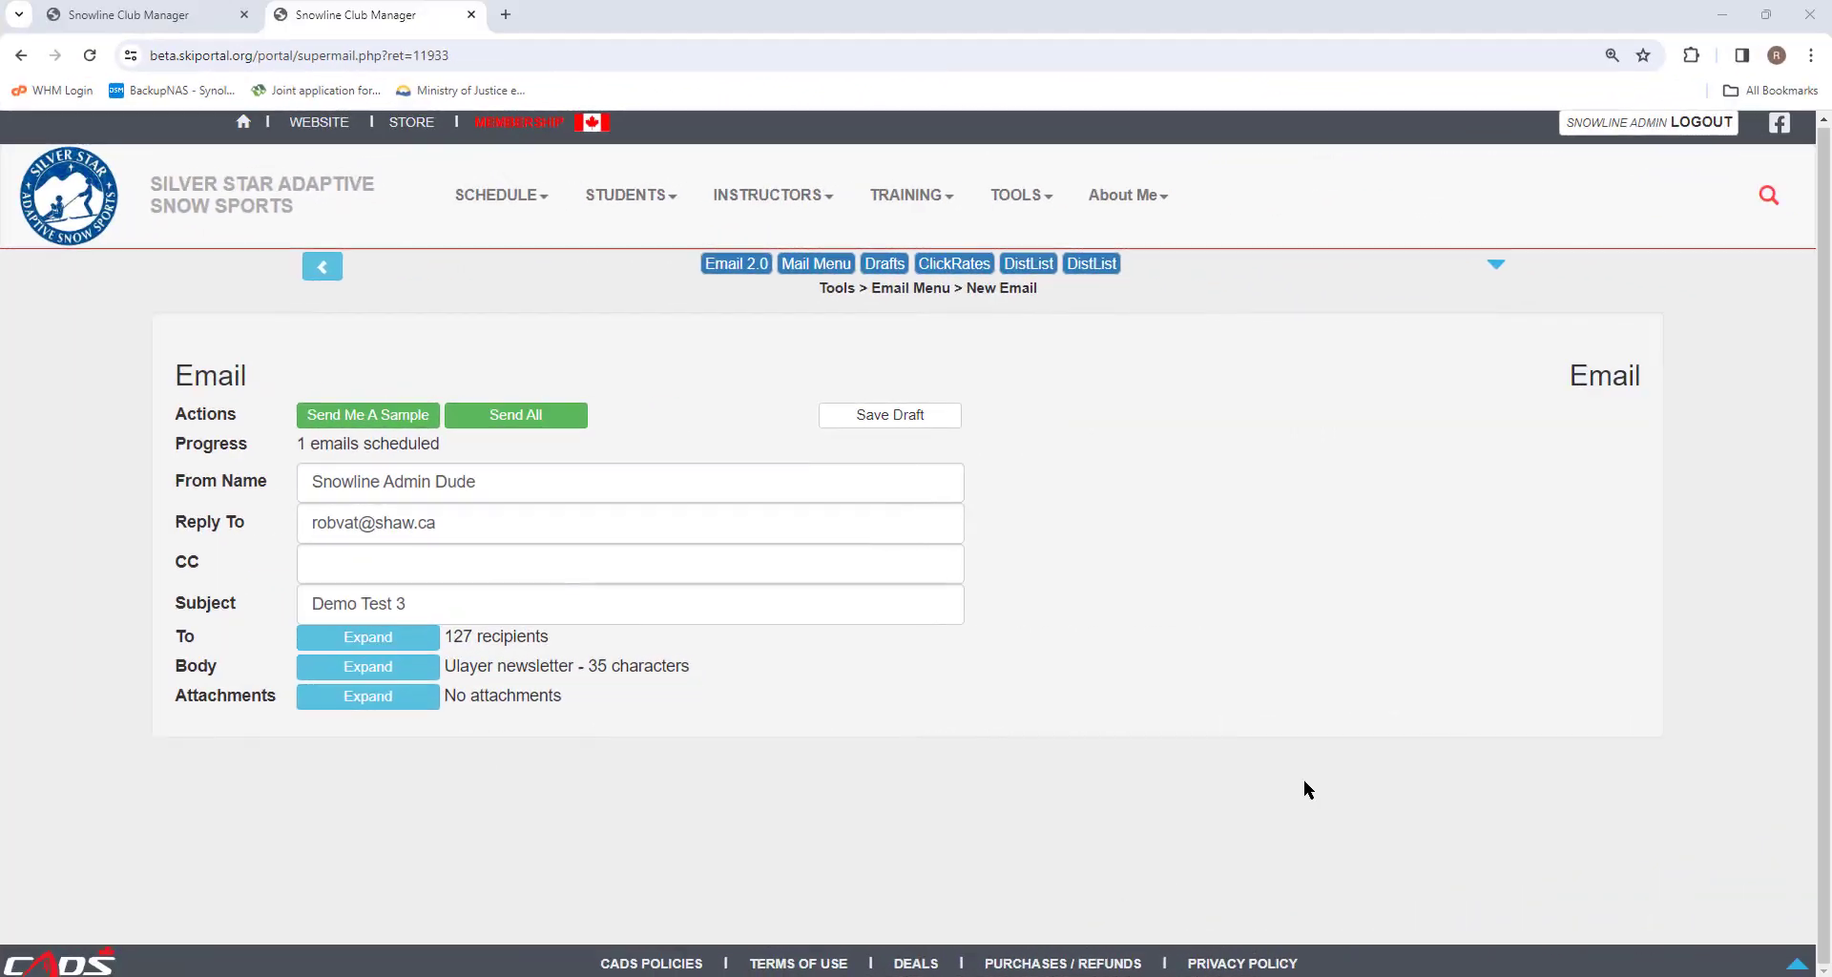
{"action": "left_click", "coordinate": [321, 269]}
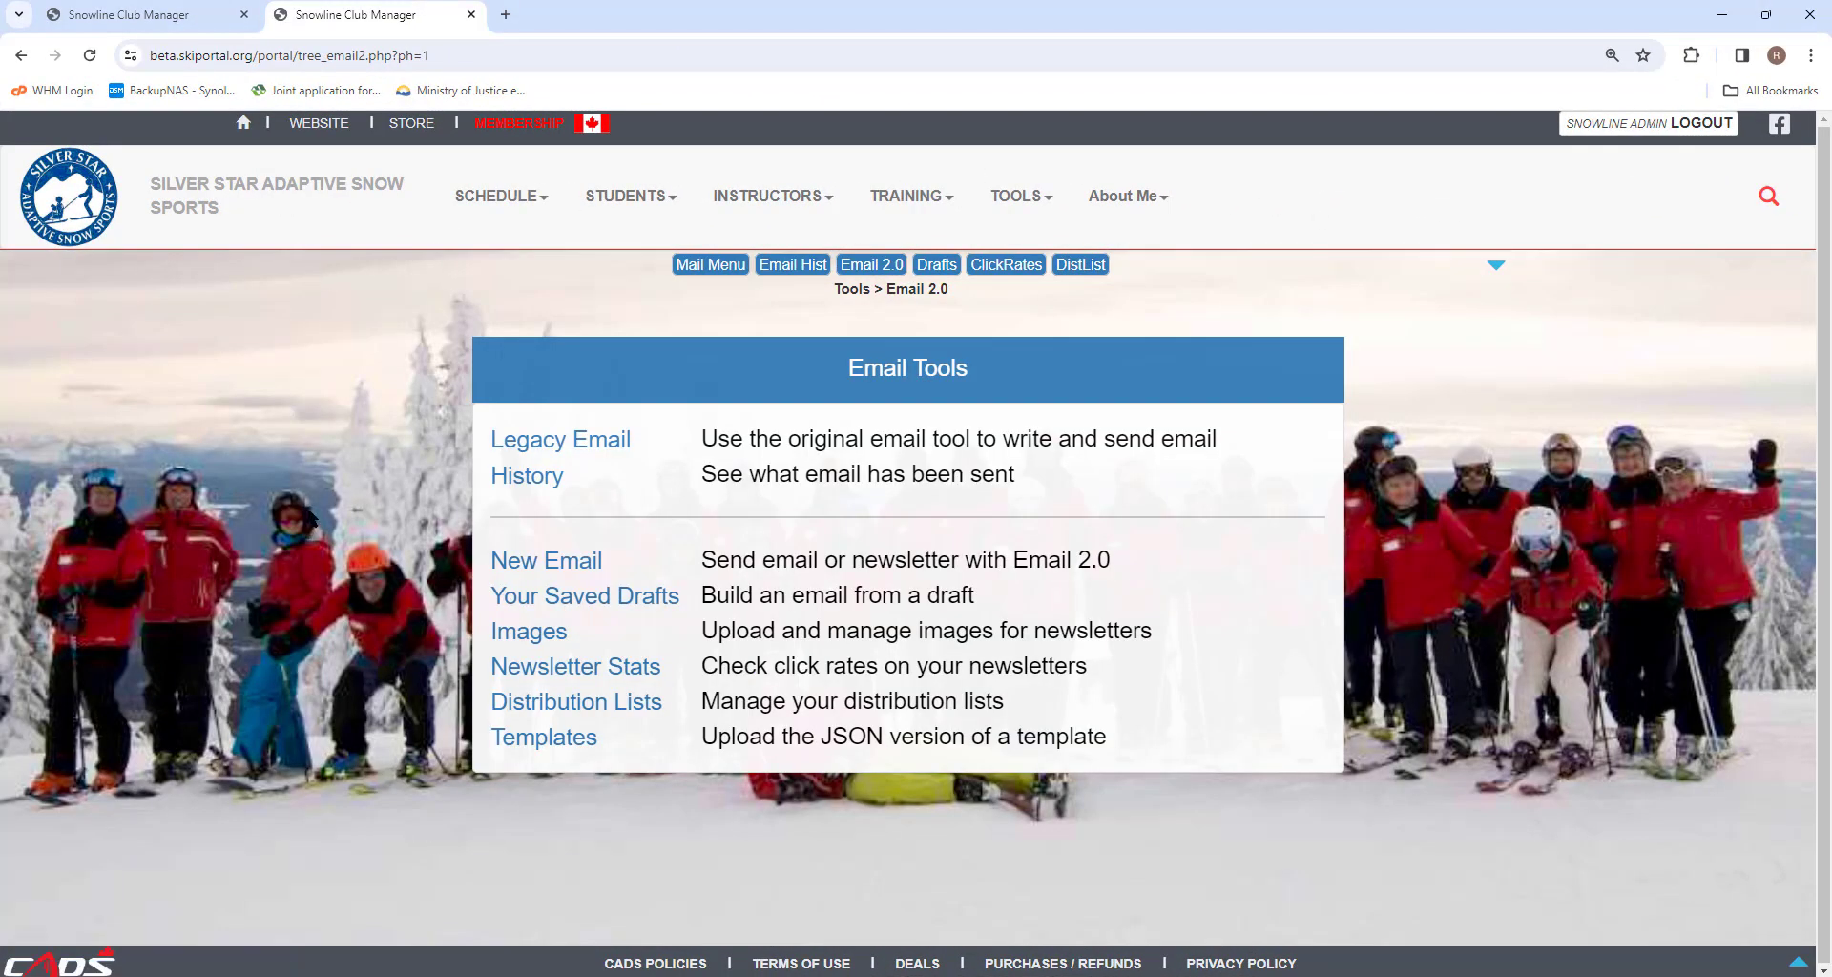